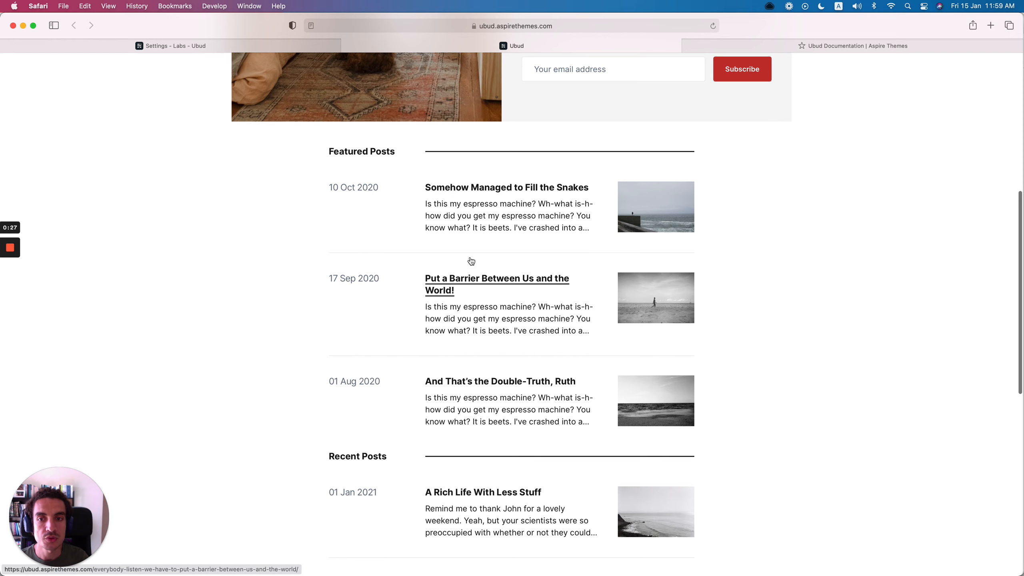
Step: Review the Ubud demo home page from the hero introduction down to the newsletter form and footer
scroll(356, 286, down, 5)
scroll(356, 286, down, 2)
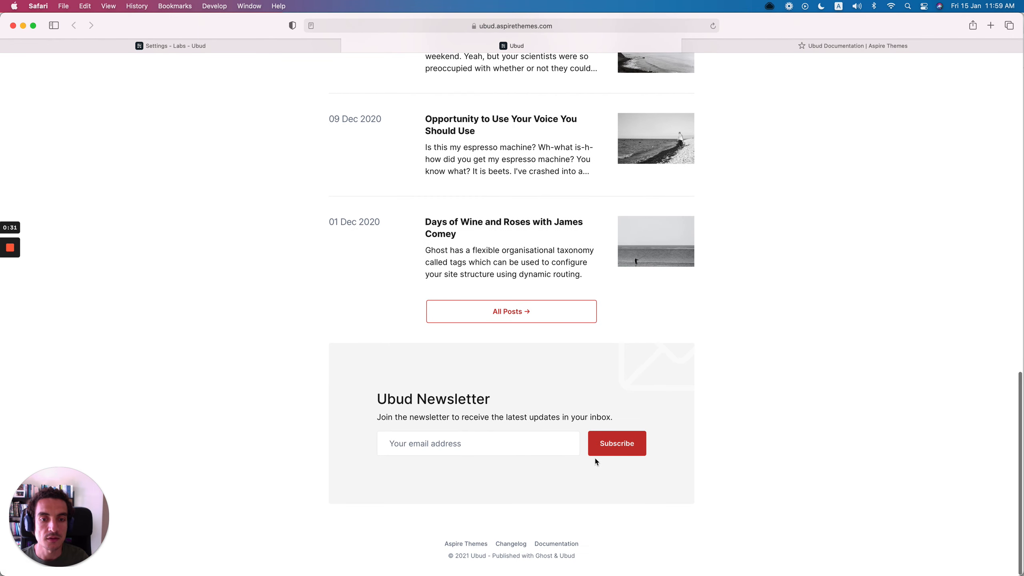
scroll(808, 246, up, 10)
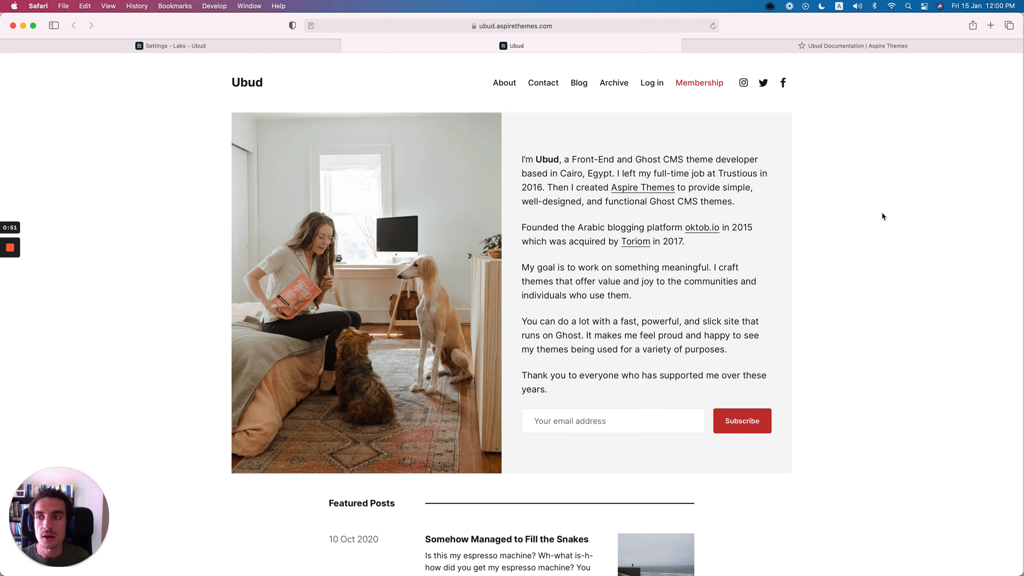
triple_click(585, 201)
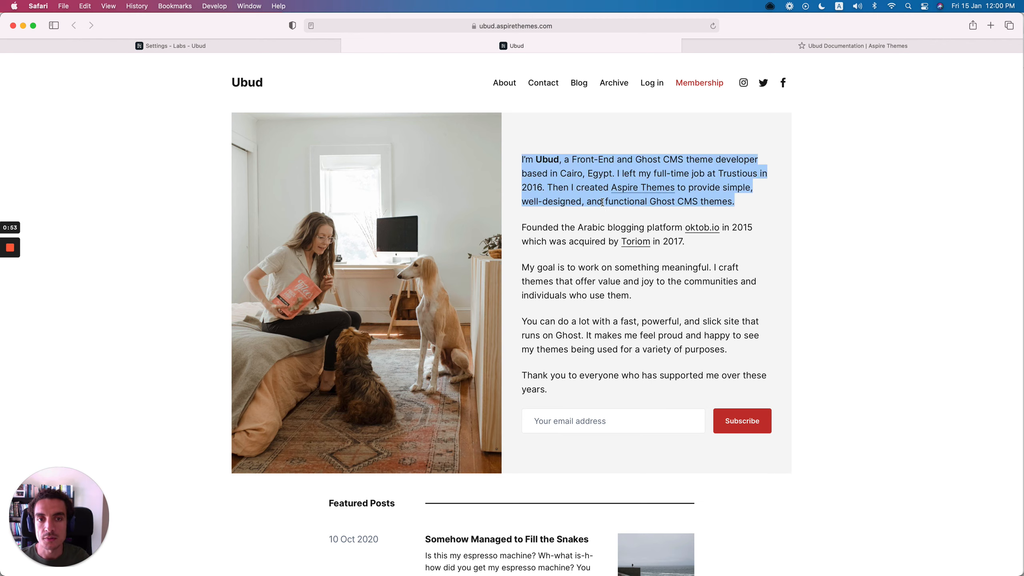
click(601, 201)
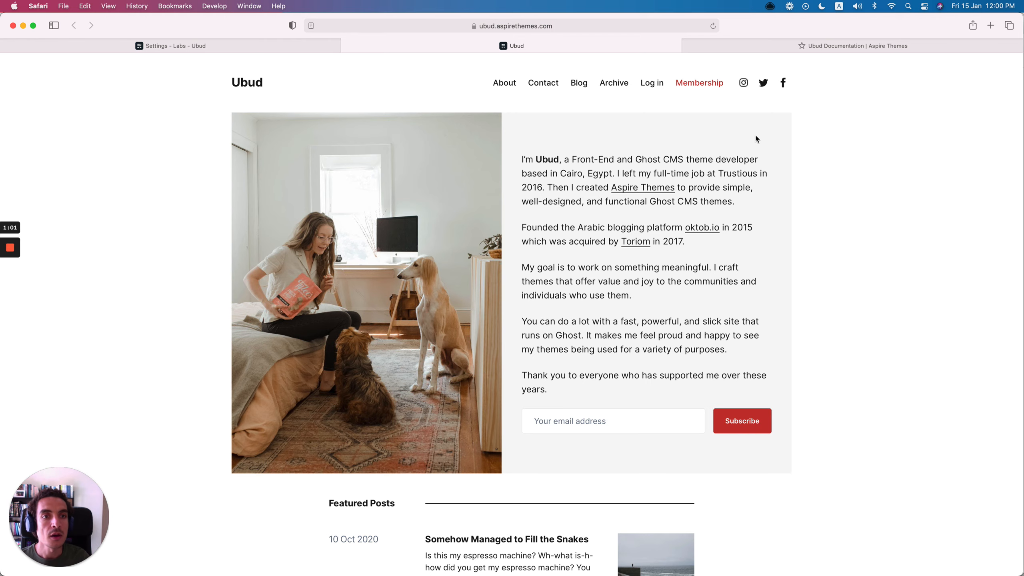
Step: Open the Ubud documentation and examine the default color variables in the first :root block under Changing Colors with CSS Variables
click(858, 50)
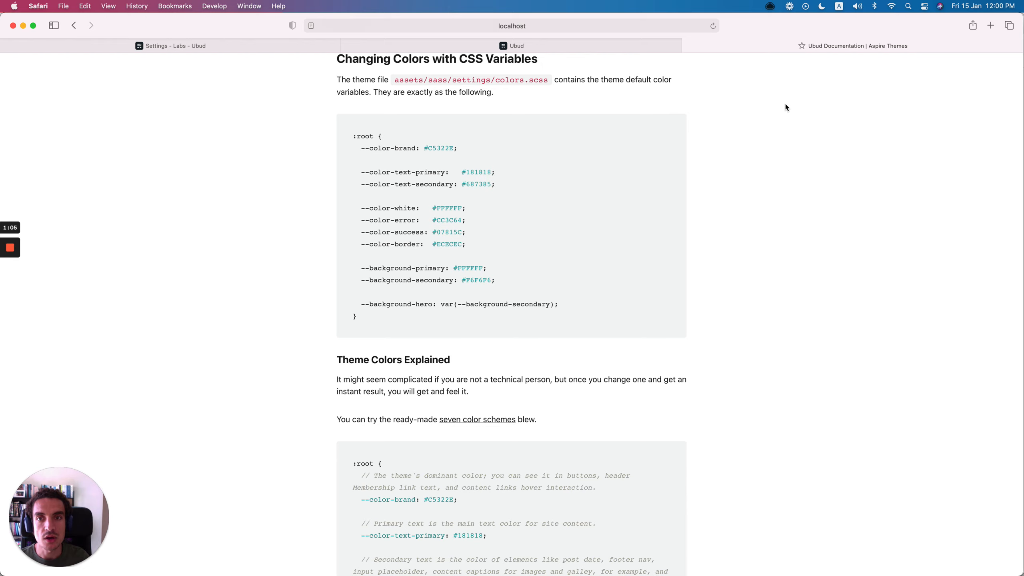
drag(455, 148, 426, 148)
click(445, 148)
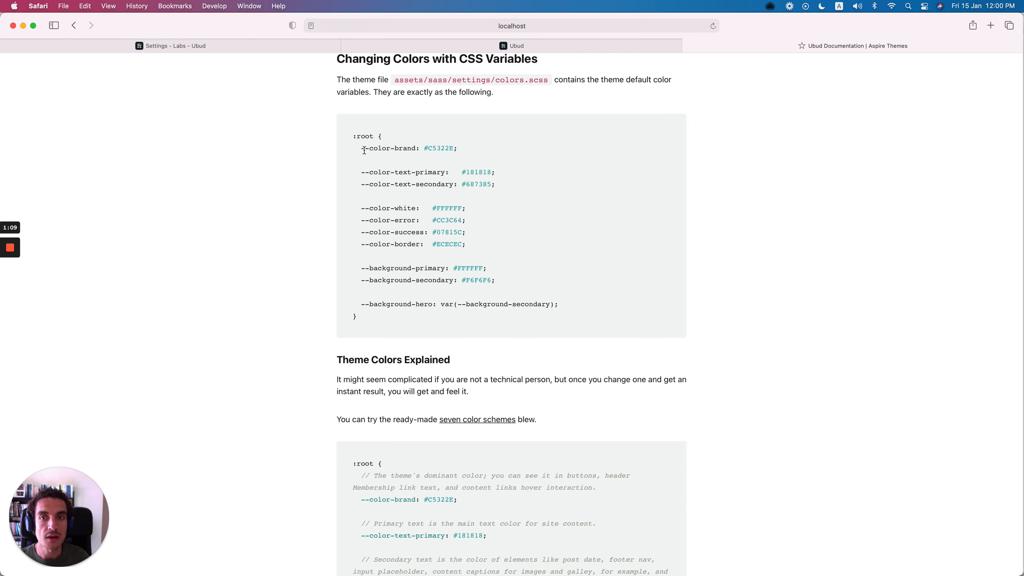
drag(361, 148, 568, 308)
click(571, 308)
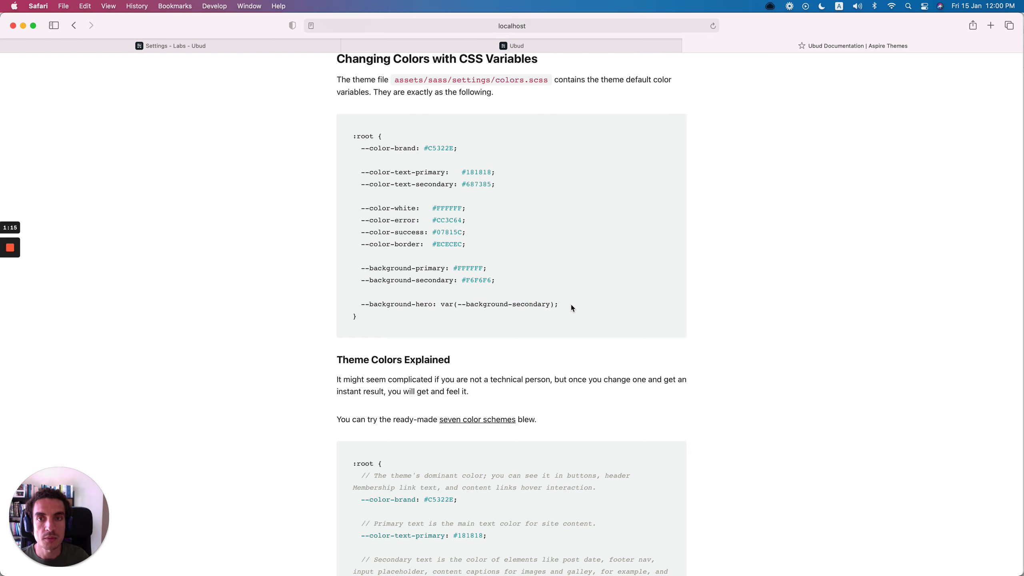
drag(353, 137, 381, 315)
click(369, 136)
click(402, 233)
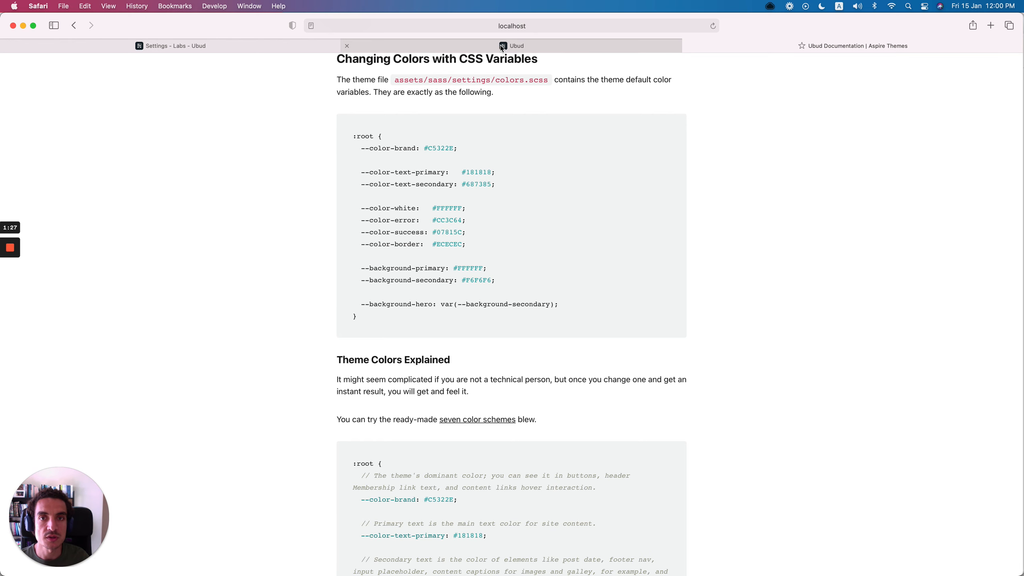
Step: Compare the brand and primary text color variables in the documentation with the Membership link and body text on the demo home page
click(556, 46)
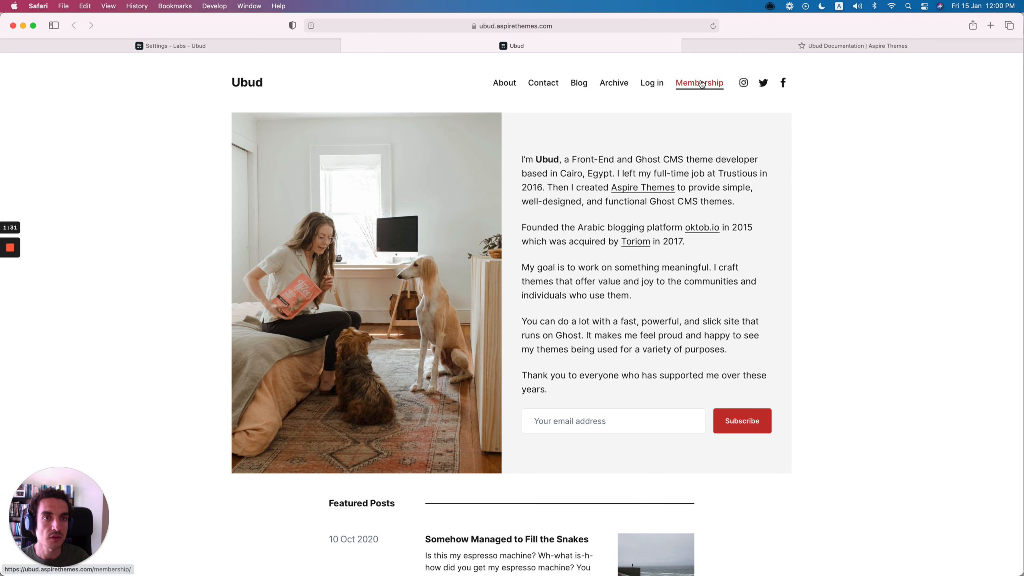
click(793, 46)
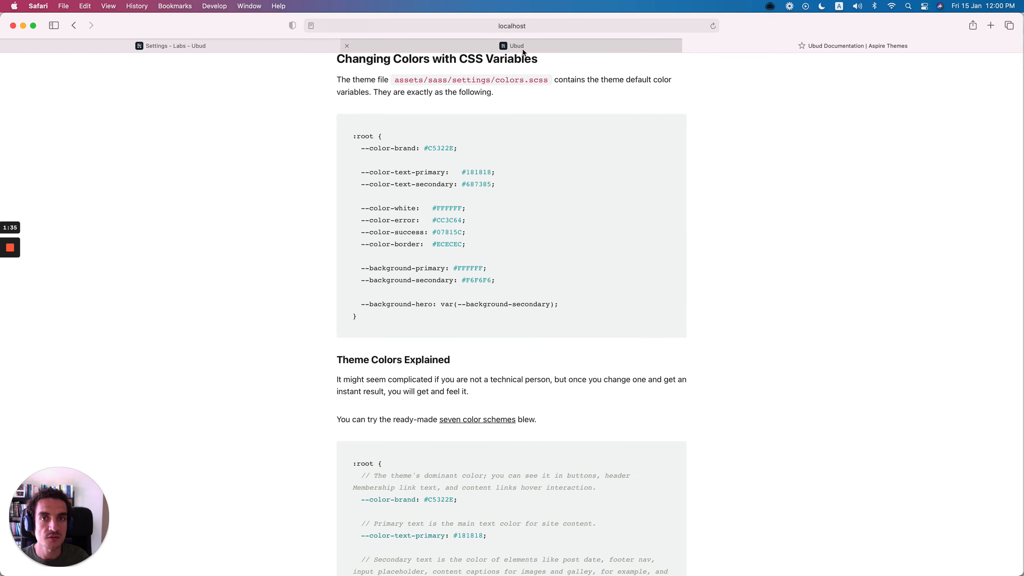
click(540, 46)
drag(532, 174, 552, 321)
click(552, 321)
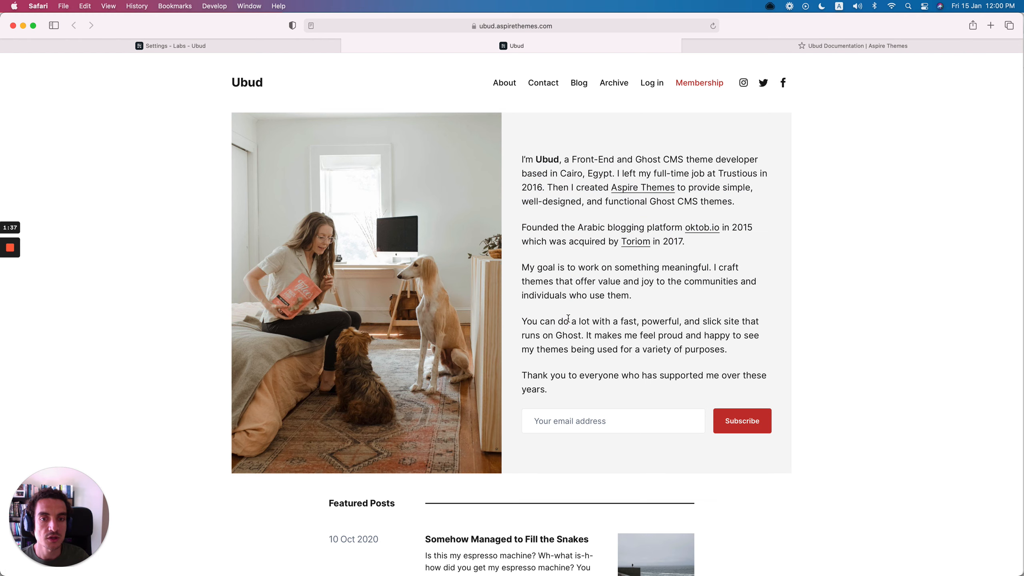
scroll(549, 256, down, 15)
scroll(550, 256, up, 10)
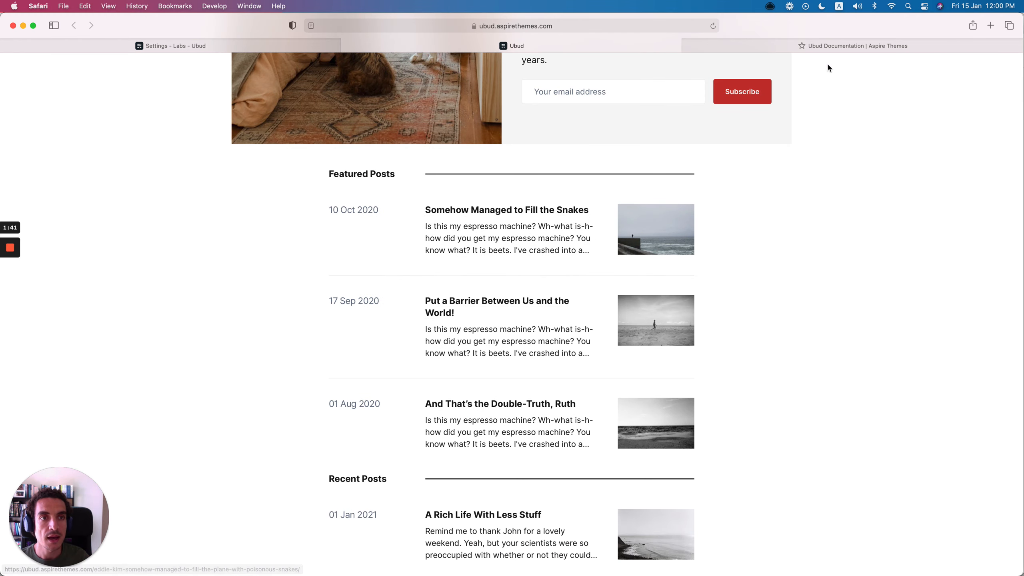
Step: Compare the documented secondary text color variable with the post dates, email placeholder and footer text on the demo home page
click(826, 45)
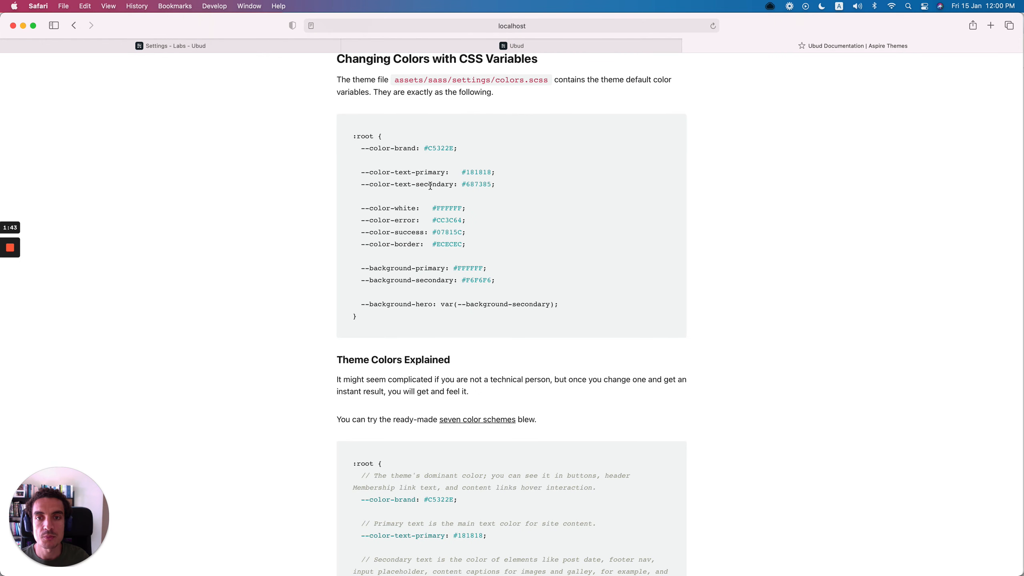
click(542, 47)
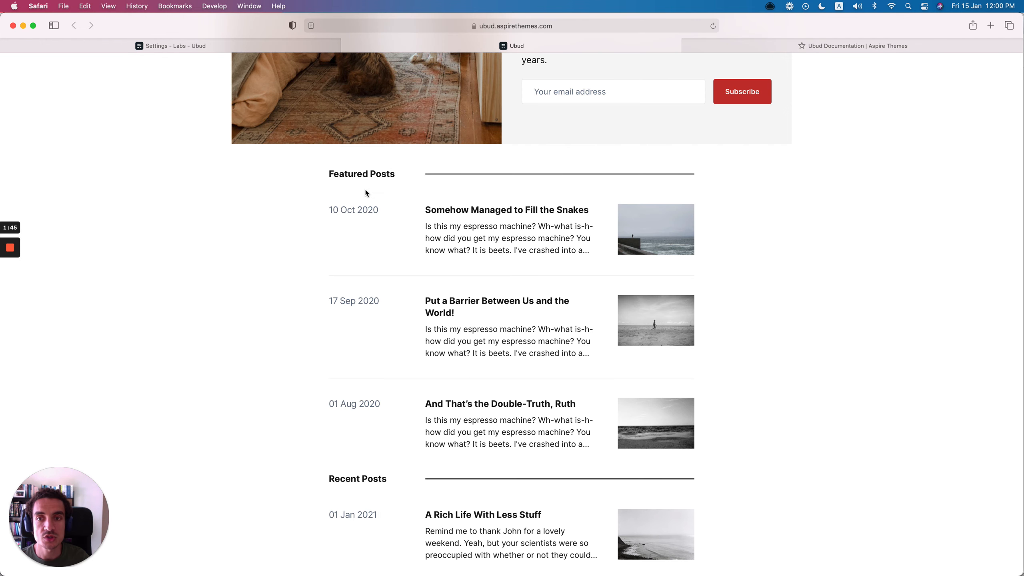
scroll(347, 214, down, 10)
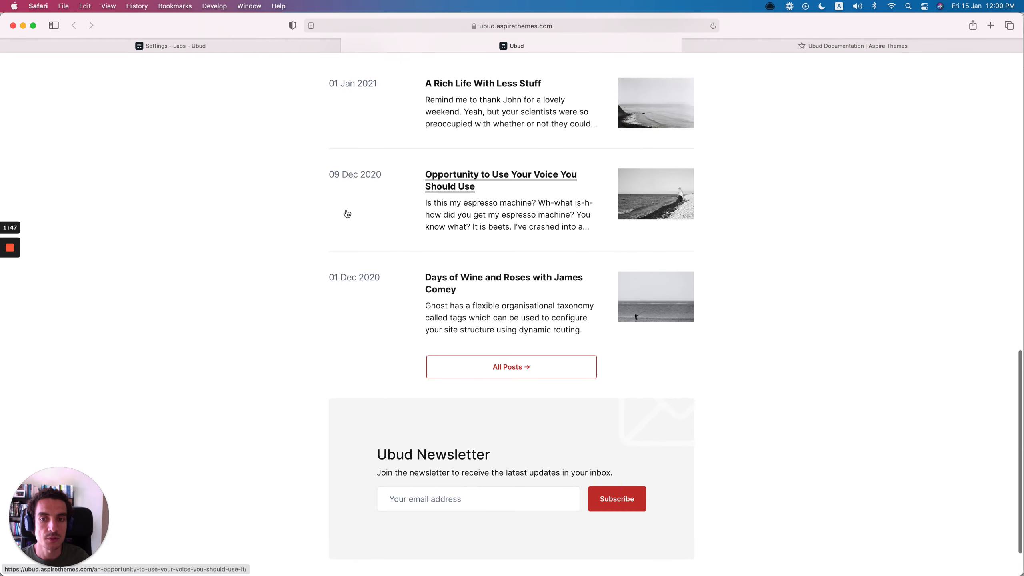
scroll(345, 212, up, 20)
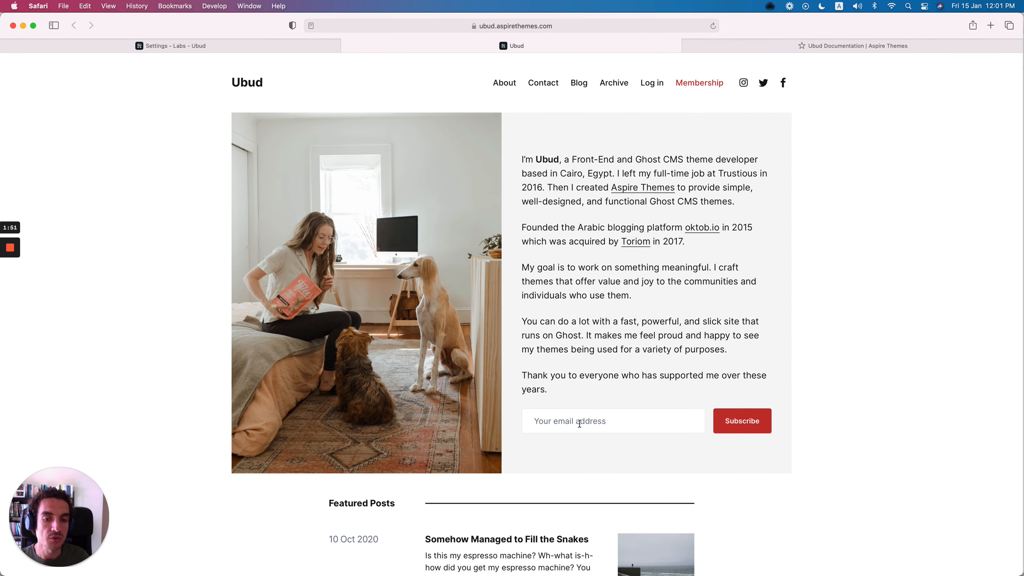
scroll(579, 423, down, 10)
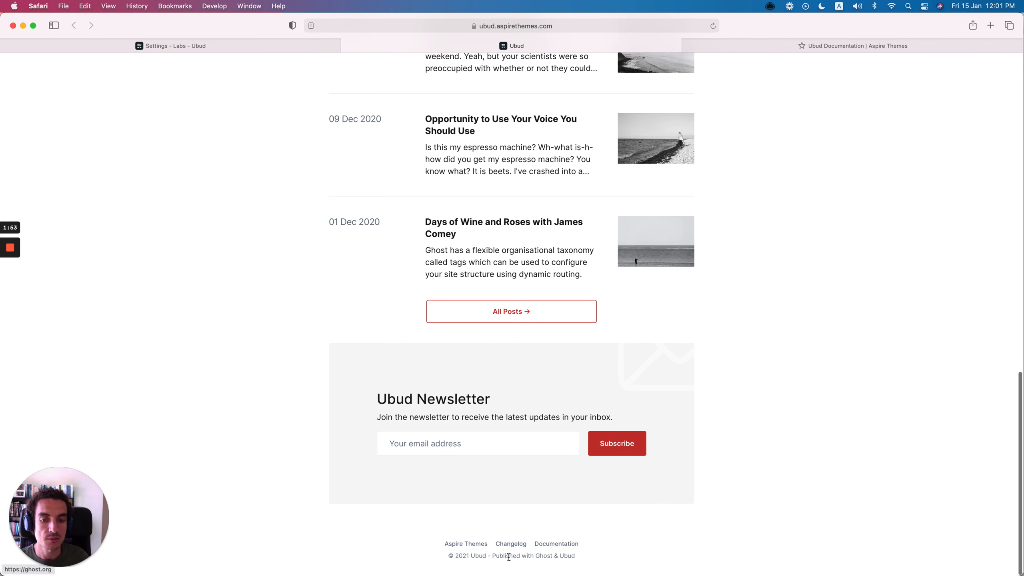
scroll(816, 161, up, 10)
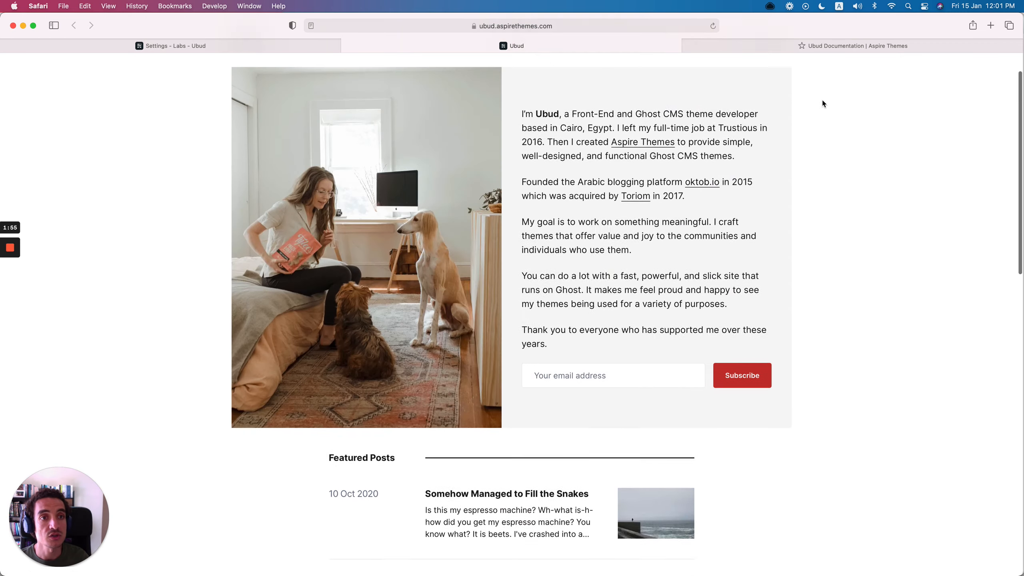
Step: Check the white color variable in the documentation against the demo home page and go back to the variable list
click(828, 50)
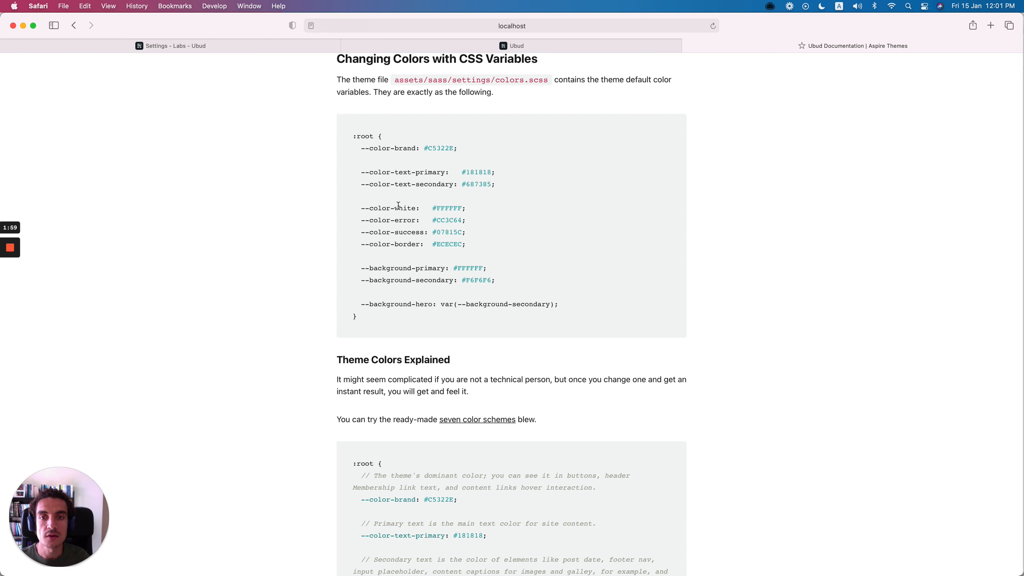
click(551, 48)
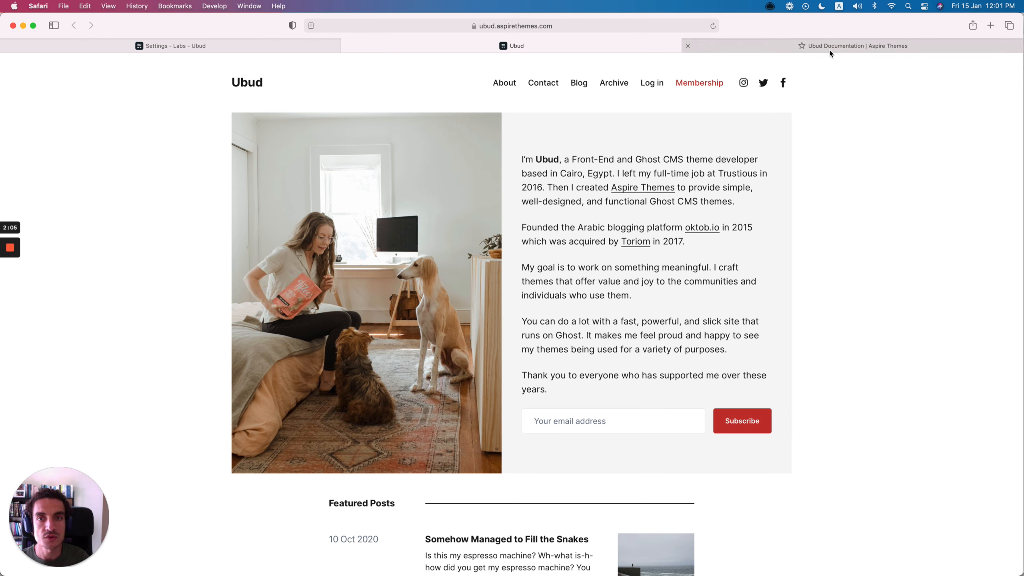
mouse_move(830, 53)
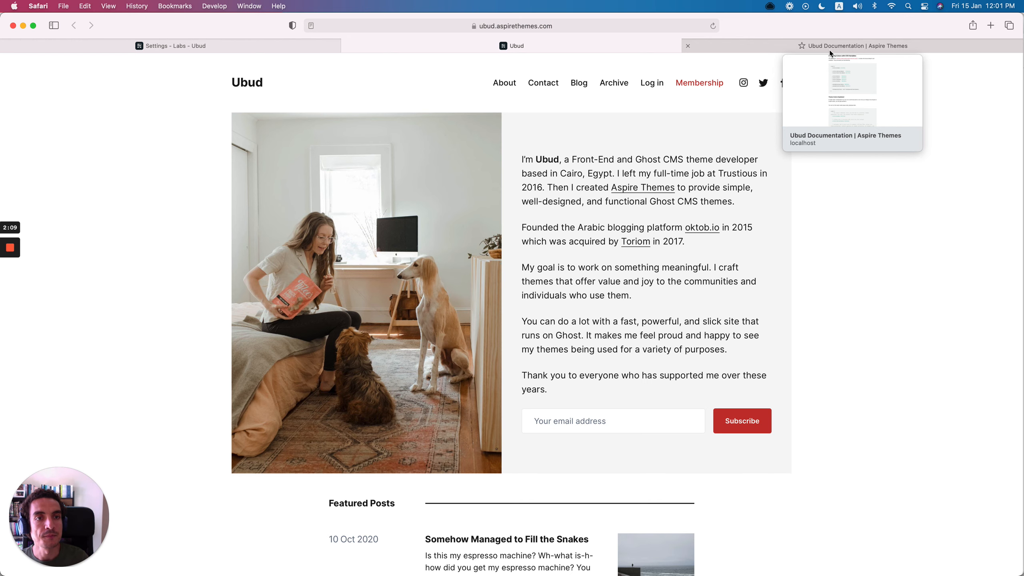
click(830, 50)
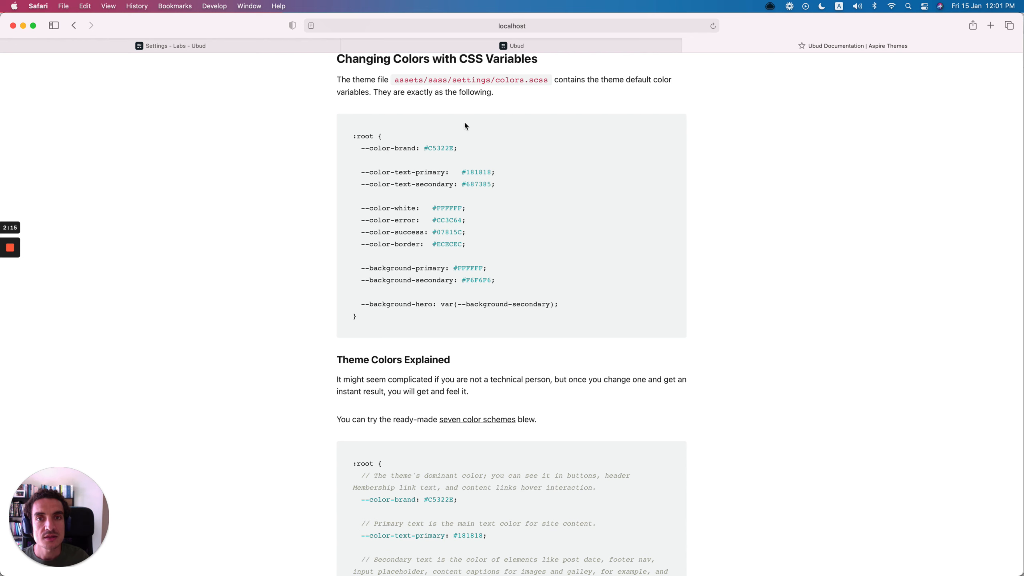
Step: Subscribe to the newsletter through the demo home page's hero form with the subscriber's email address
click(517, 43)
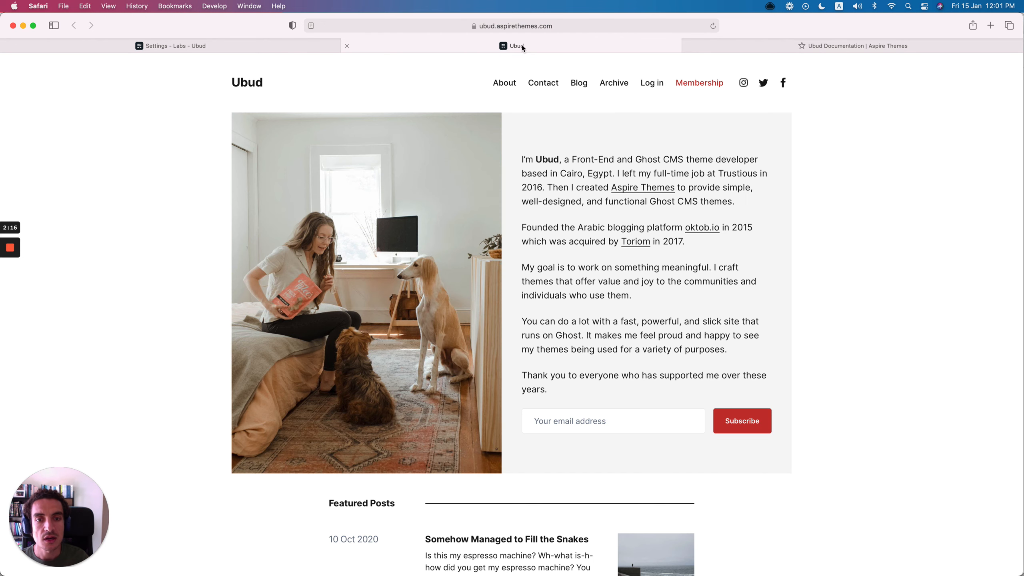
click(619, 423)
click(655, 383)
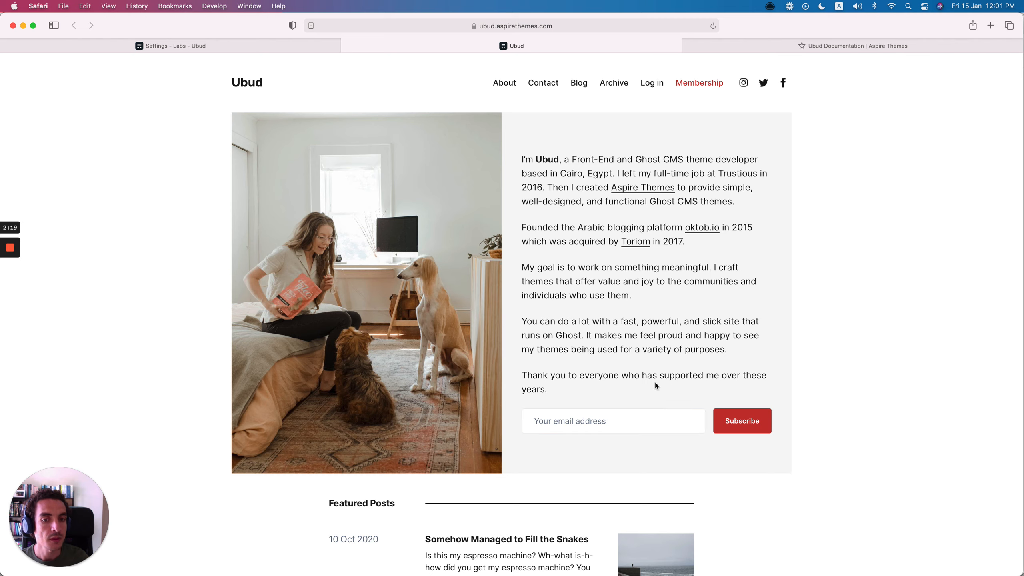
click(605, 424)
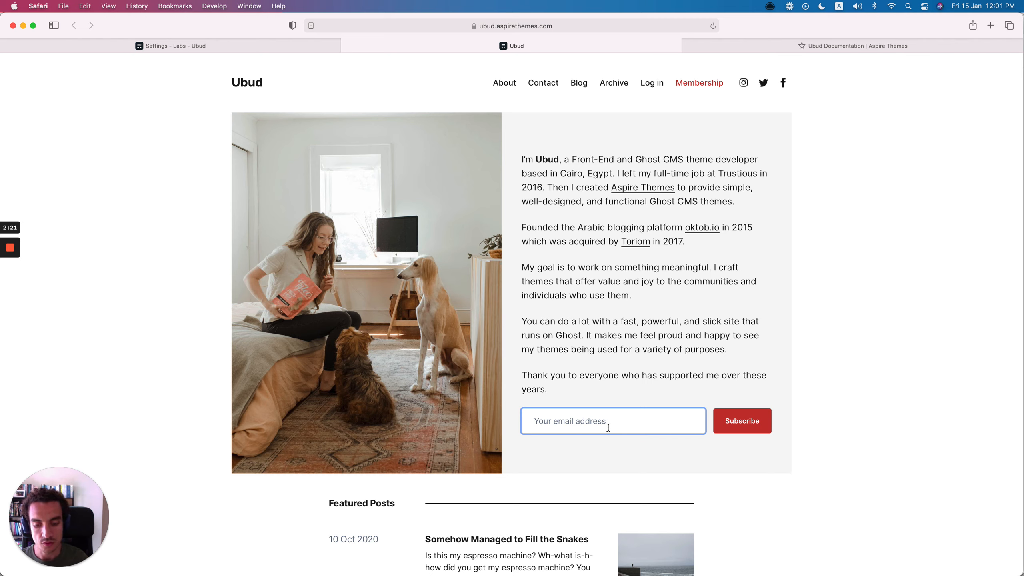
text(ahmad@)
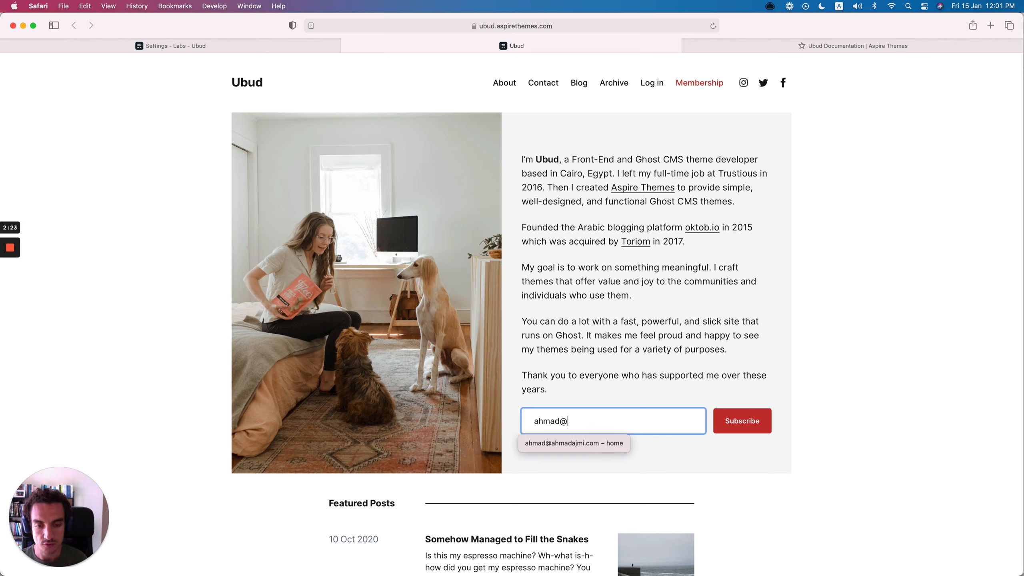
click(601, 441)
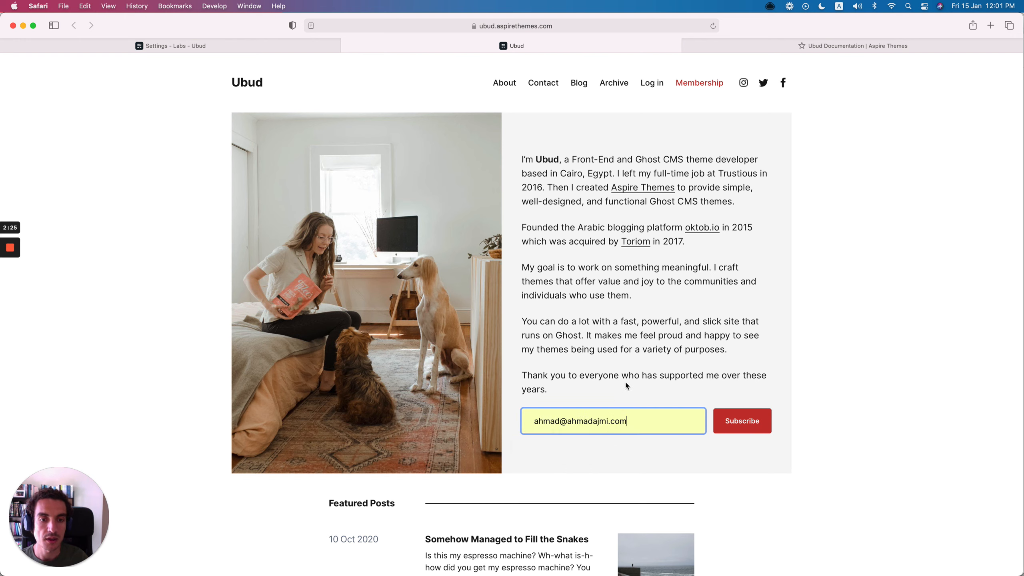
click(741, 421)
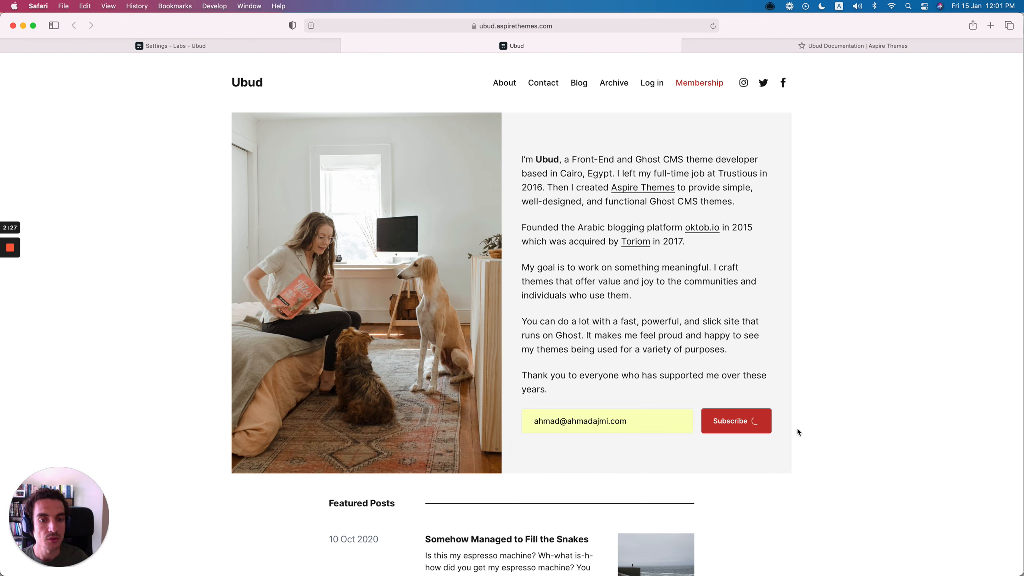
Step: Compare the message under the hero subscription form with the error and success color variables in the documentation
drag(525, 439, 681, 437)
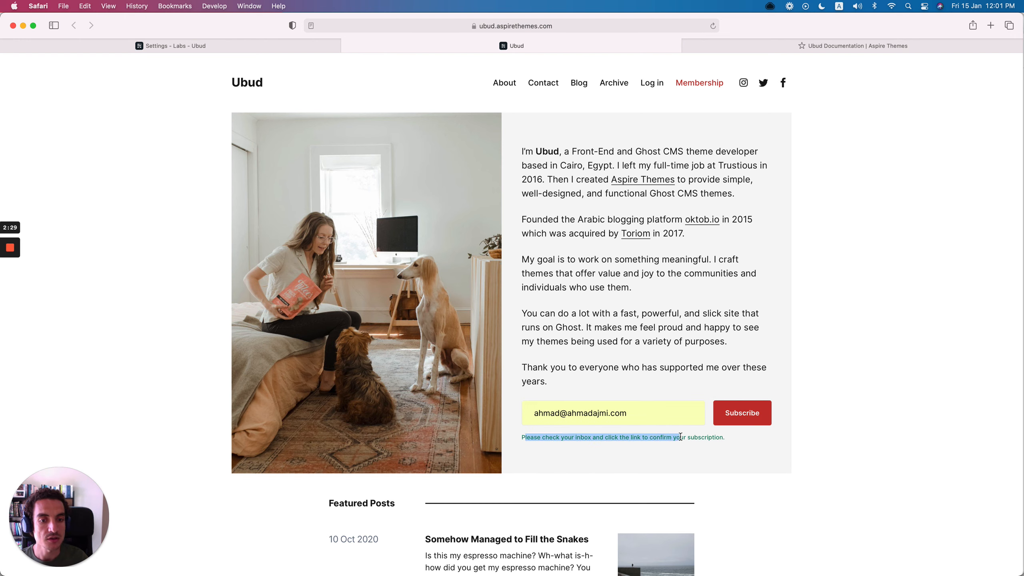
click(681, 438)
click(851, 51)
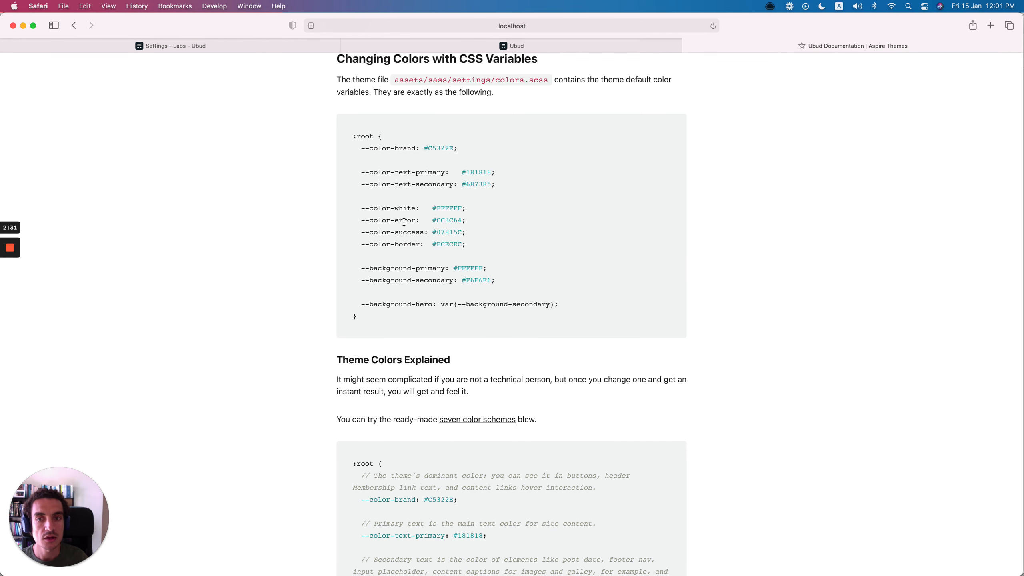
click(555, 45)
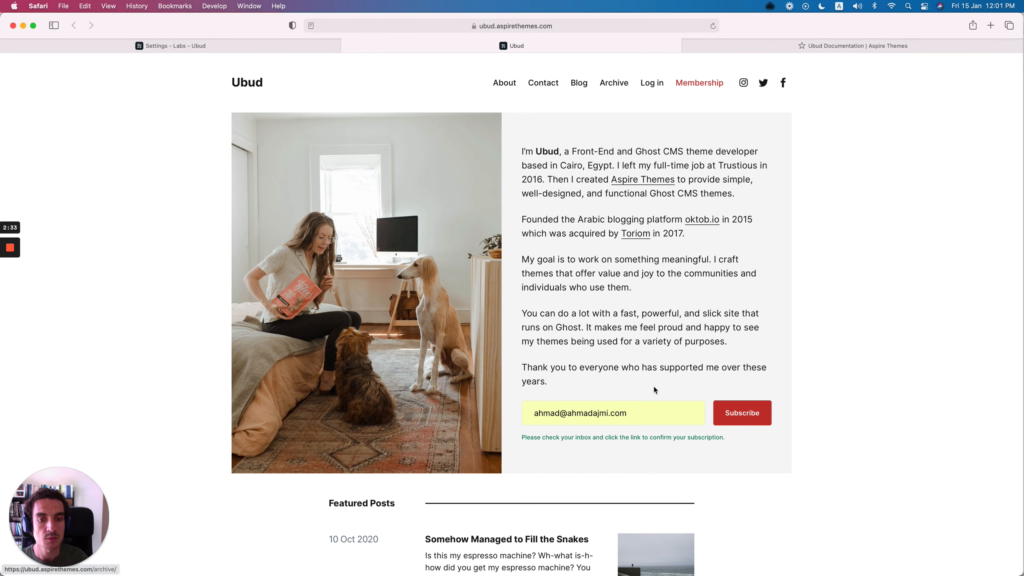
triple_click(545, 440)
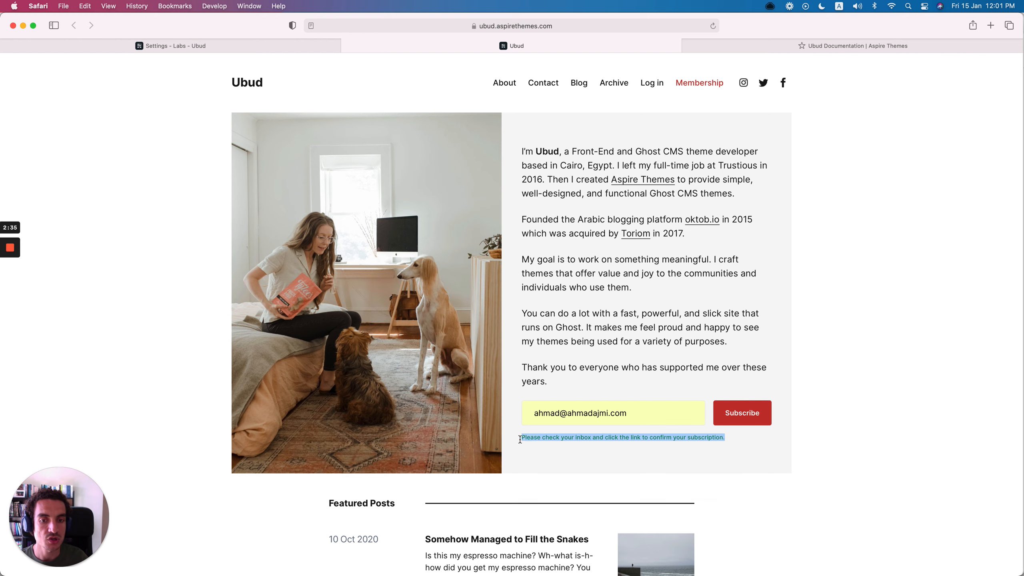
click(587, 434)
drag(524, 439, 726, 437)
click(730, 435)
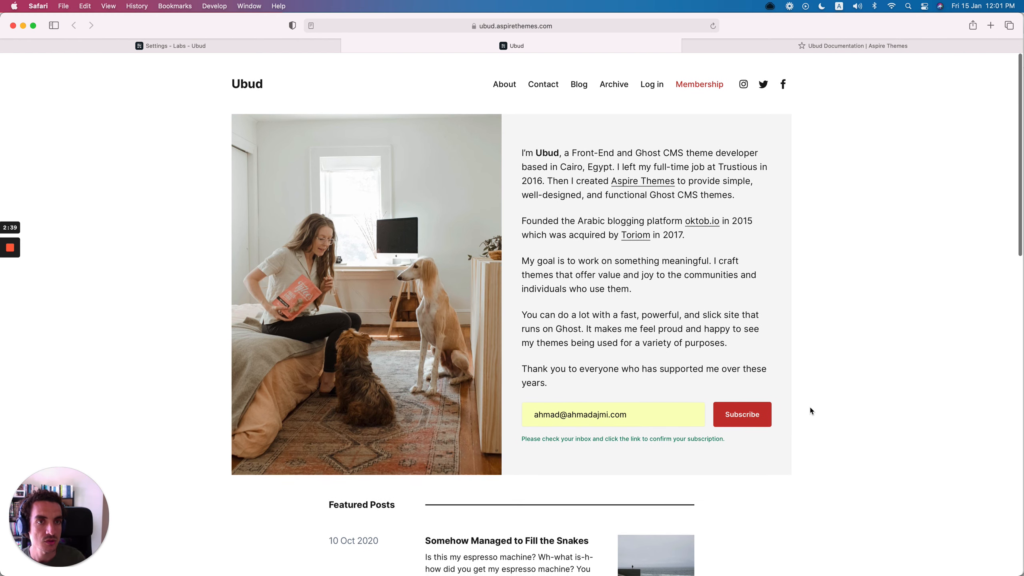
Step: Compare the documented border color variable with the post dividers on the demo home page, and clear the hero form's email field
click(875, 48)
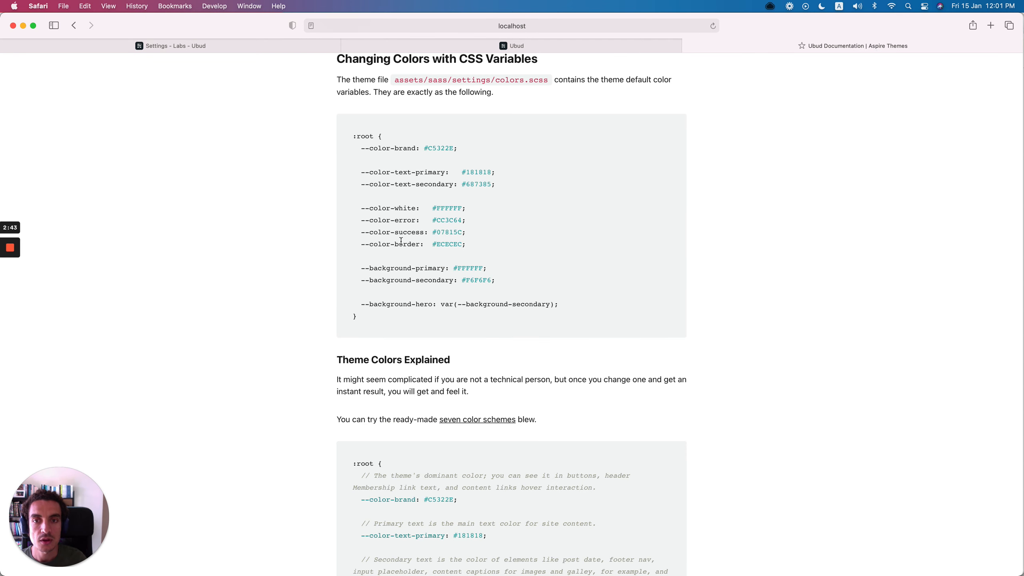
click(532, 45)
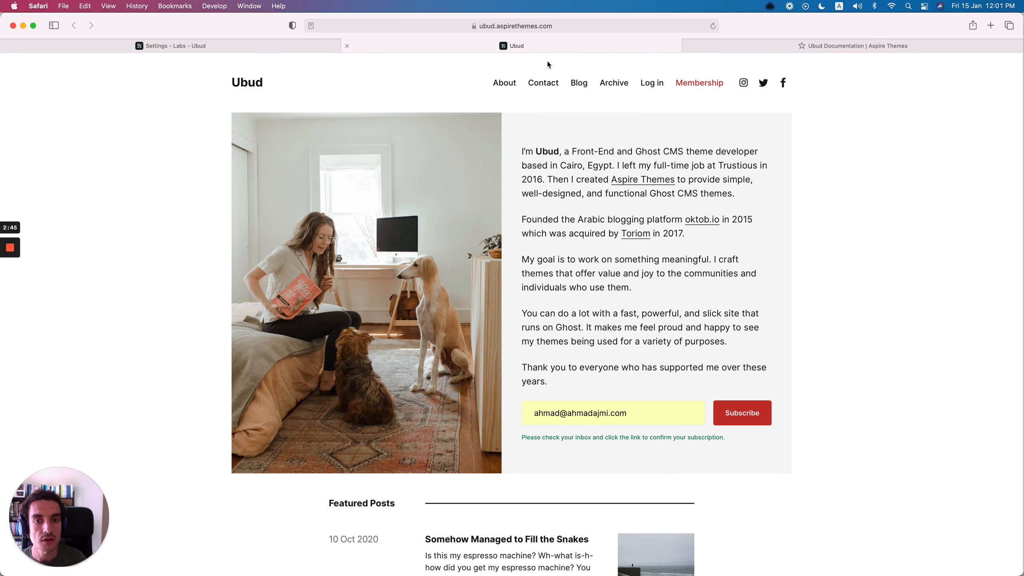
scroll(540, 274, down, 10)
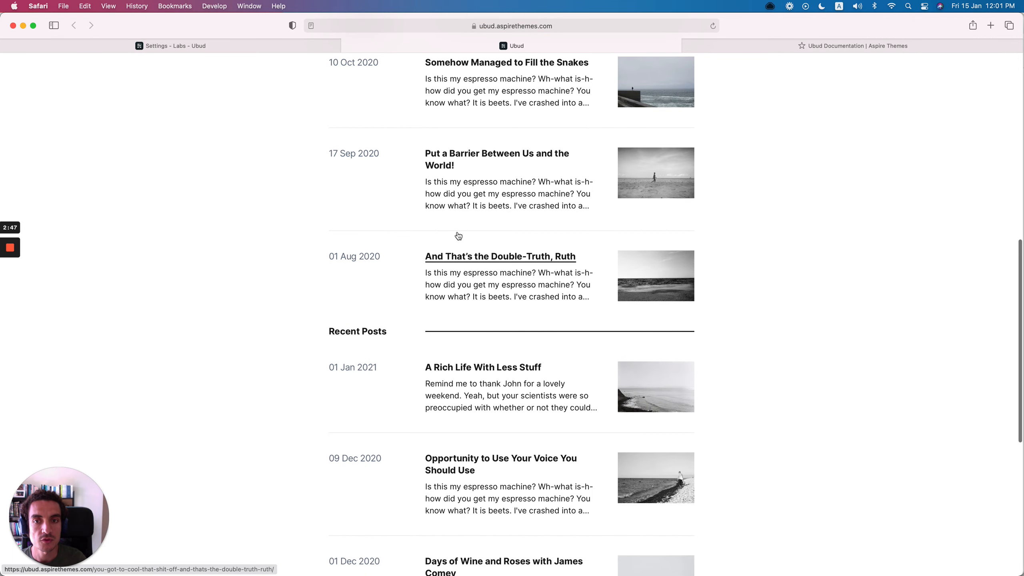
scroll(437, 304, down, 10)
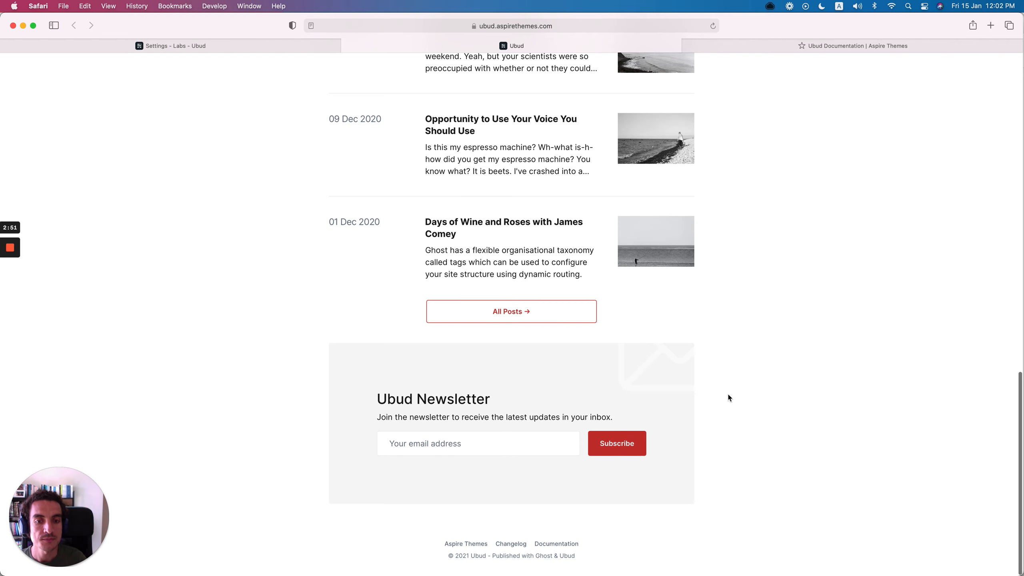
scroll(727, 393, up, 15)
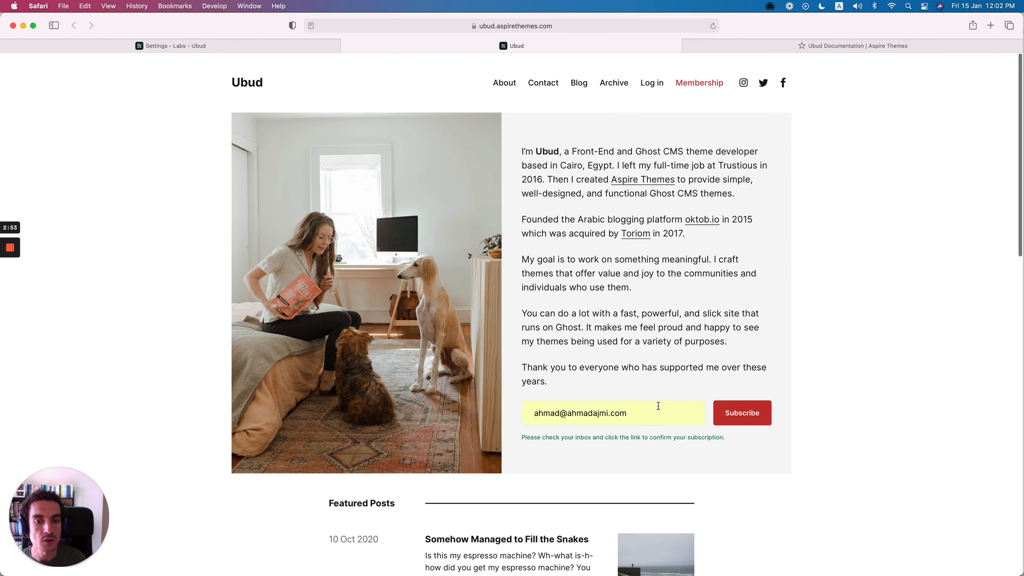
triple_click(653, 416)
key(BackSpace)
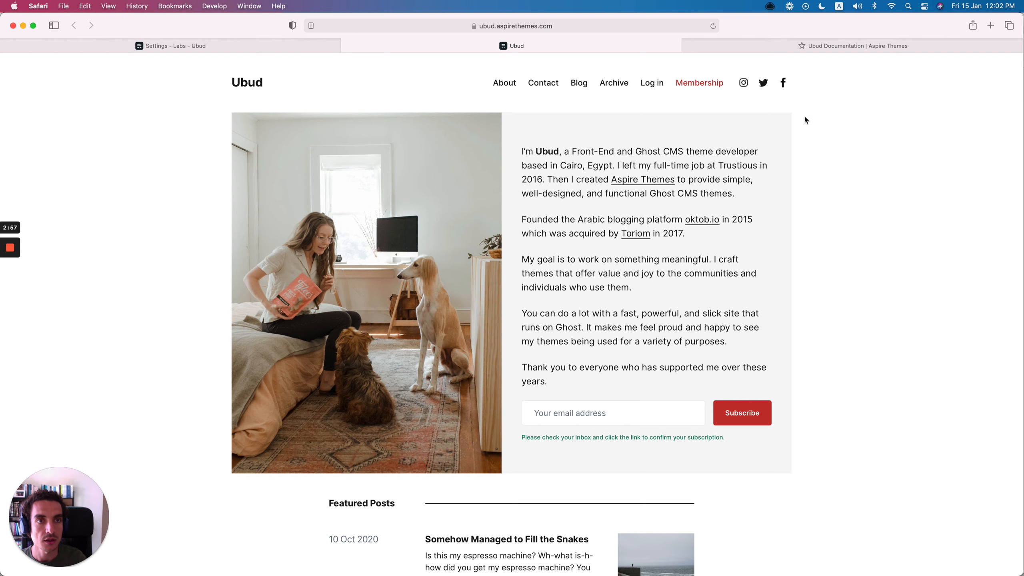
Step: Highlight the background-primary variable in the documentation and compare it with the main page background of the demo site
click(828, 48)
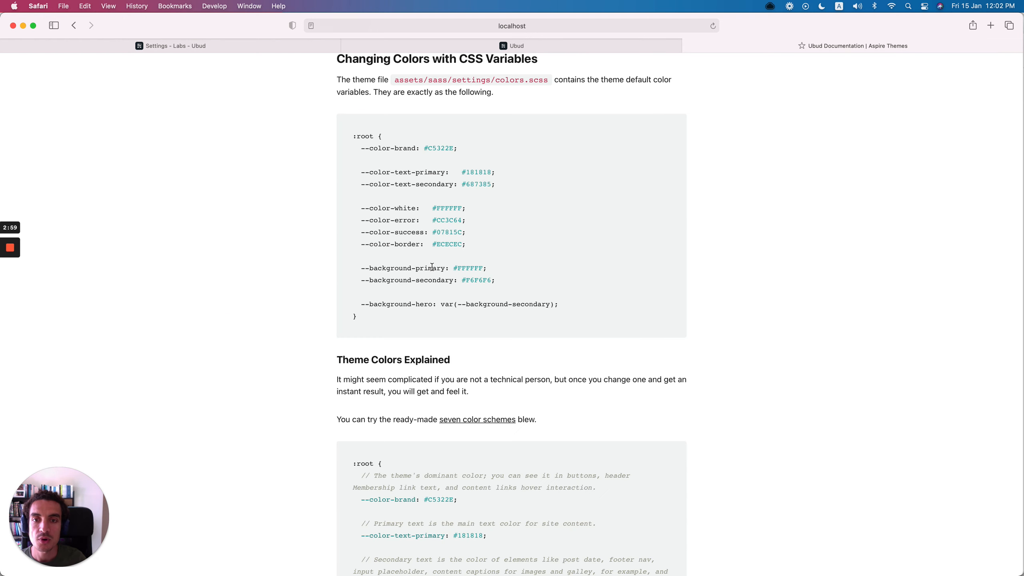
drag(361, 271, 493, 266)
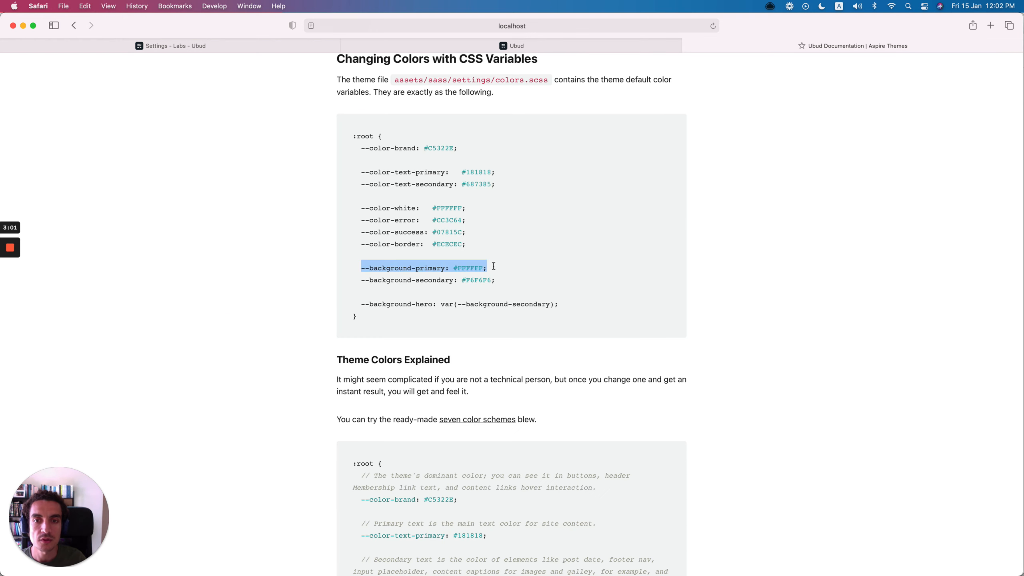
click(585, 50)
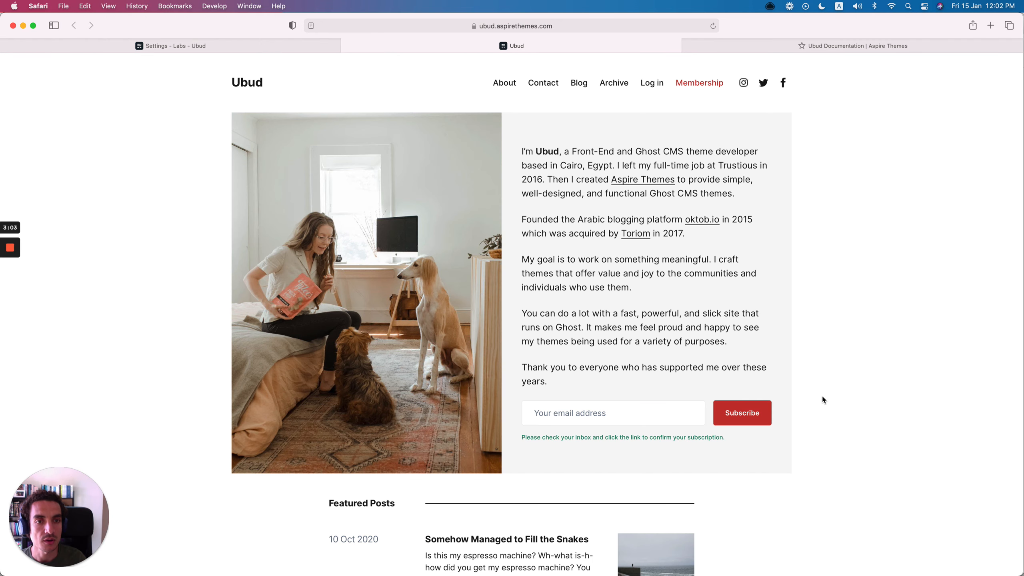
scroll(821, 394, down, 15)
scroll(893, 206, up, 15)
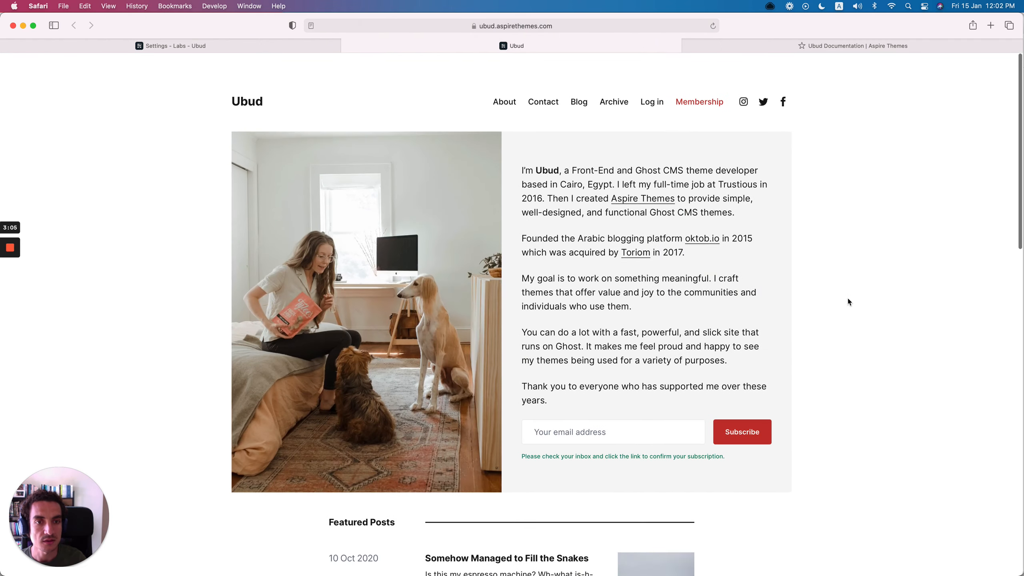
Step: Compare the documented background-secondary variable with the hero section and Ubud Newsletter box on the demo home page
click(843, 47)
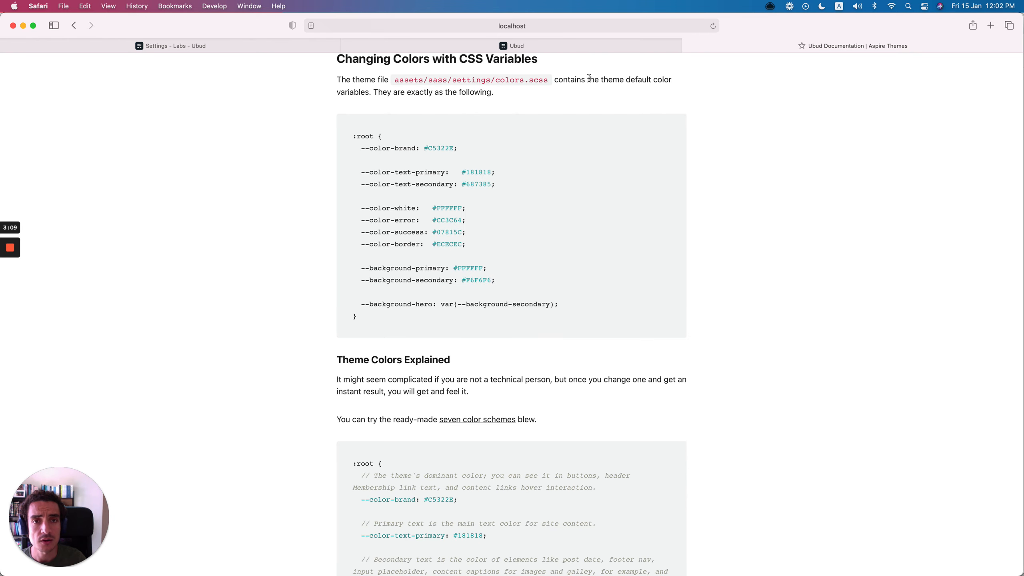
click(596, 51)
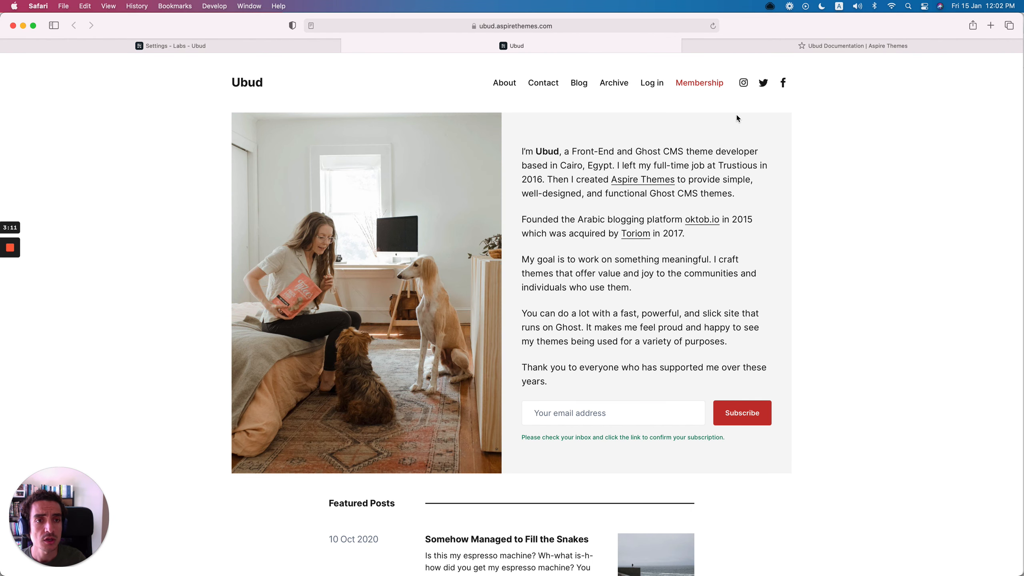
scroll(771, 362, down, 15)
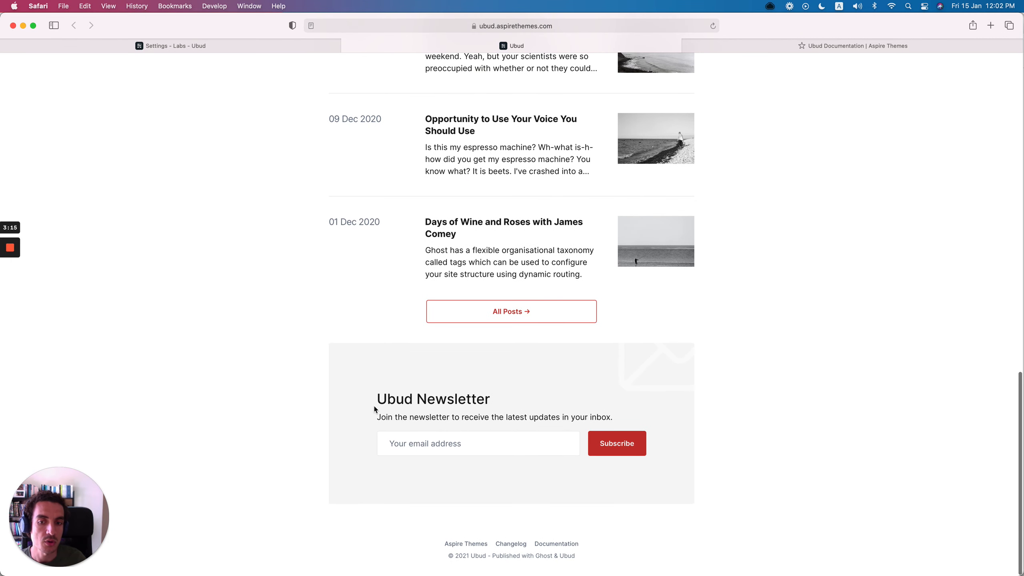
scroll(374, 408, up, 15)
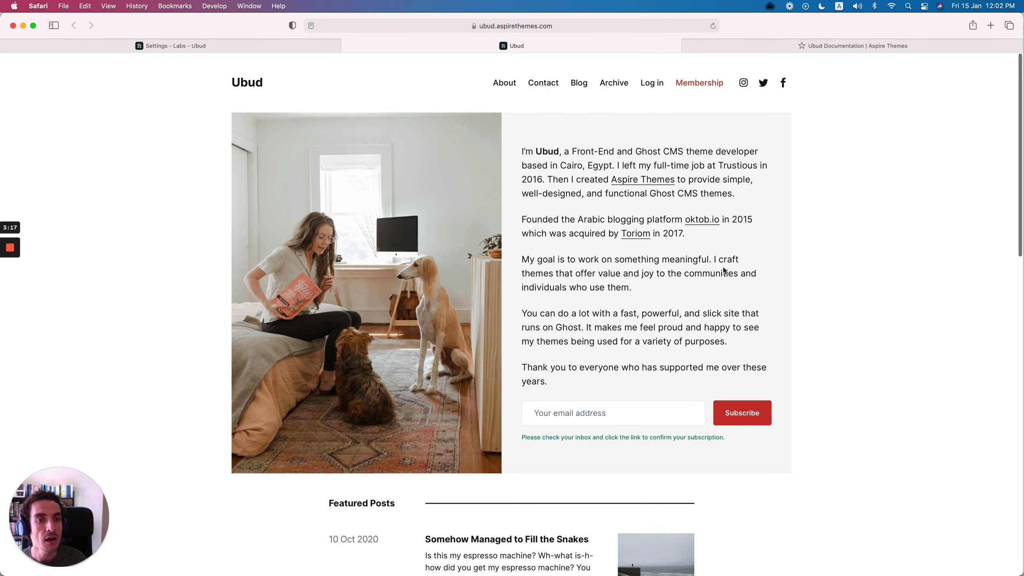
Step: Check the background-hero variable in the documentation against the demo home page's hero section and return to the variable list
click(806, 45)
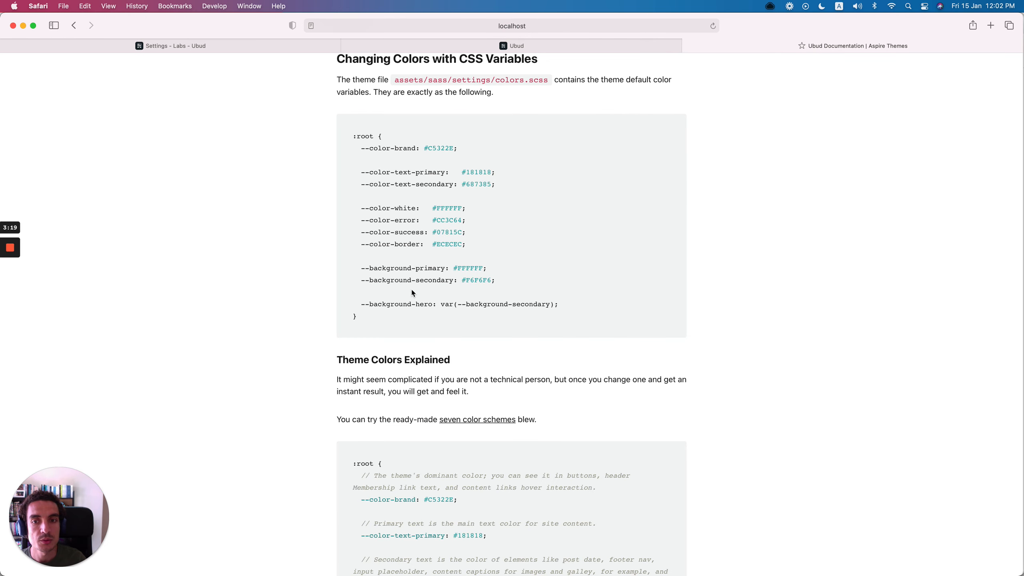
drag(370, 305, 431, 305)
click(661, 45)
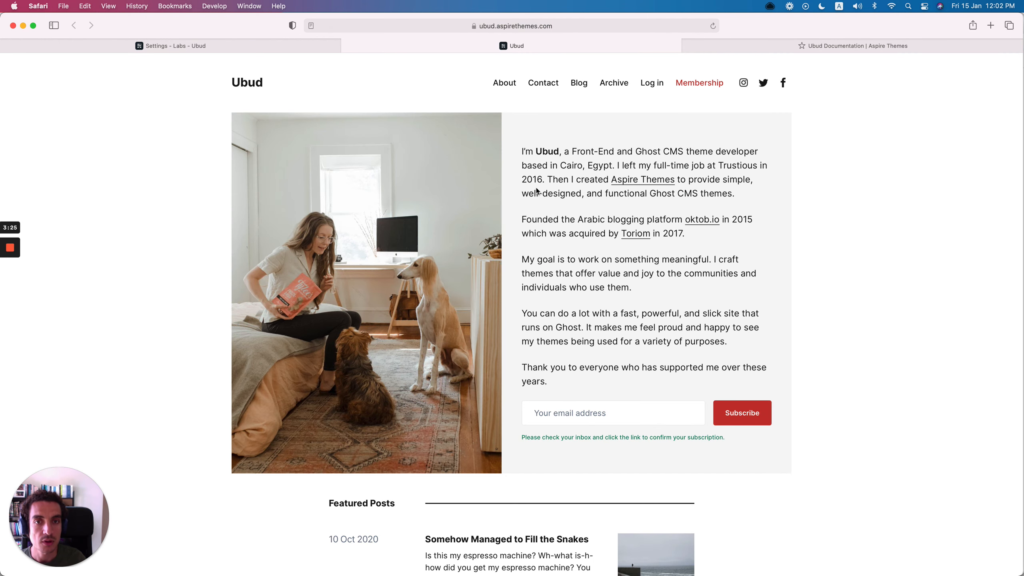
click(818, 46)
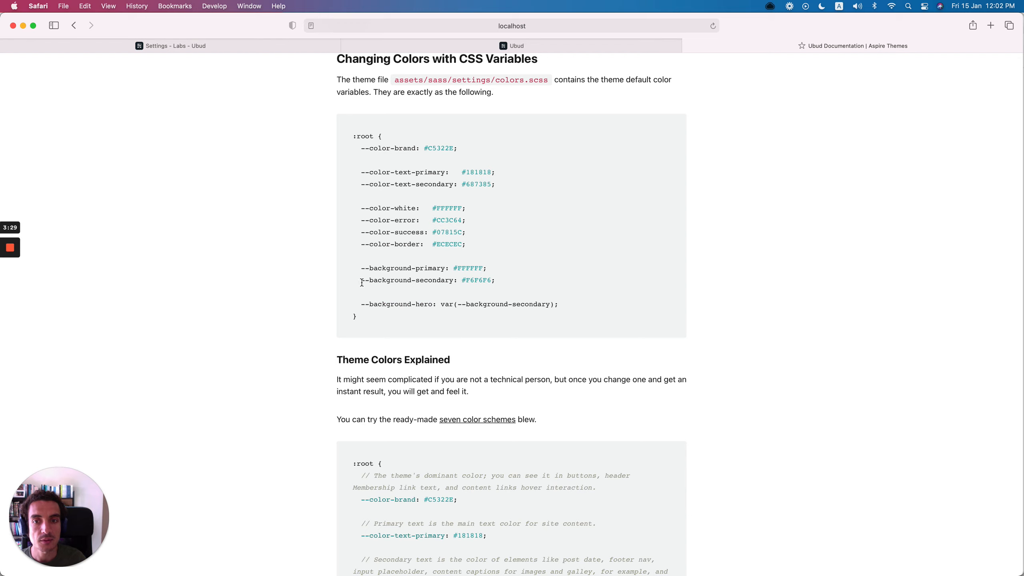
Step: Examine the background-secondary and background-hero lines in the variable list to see how the hero background is defined
drag(361, 280, 562, 304)
double_click(434, 279)
double_click(435, 280)
click(422, 288)
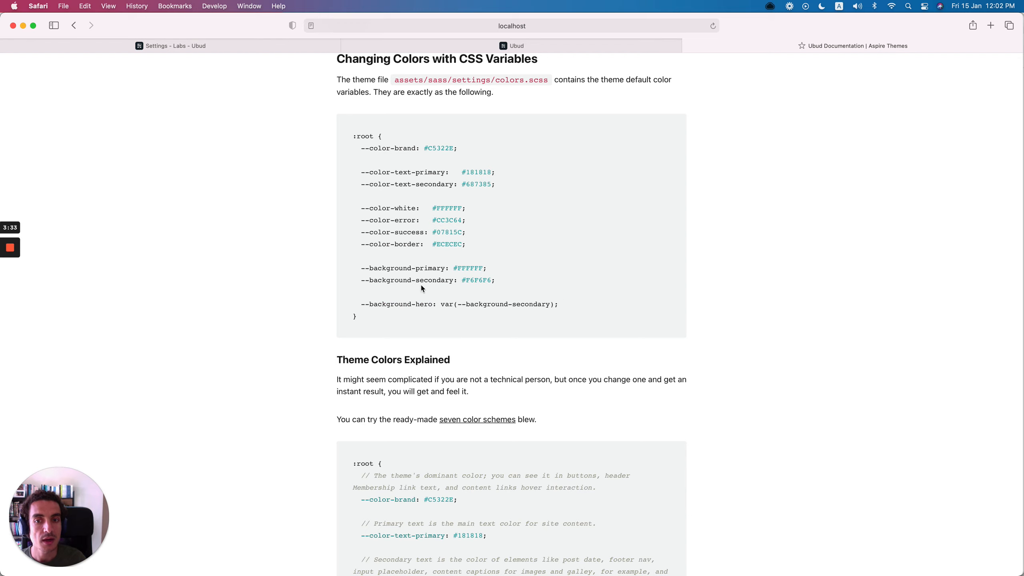
scroll(493, 288, up, 1)
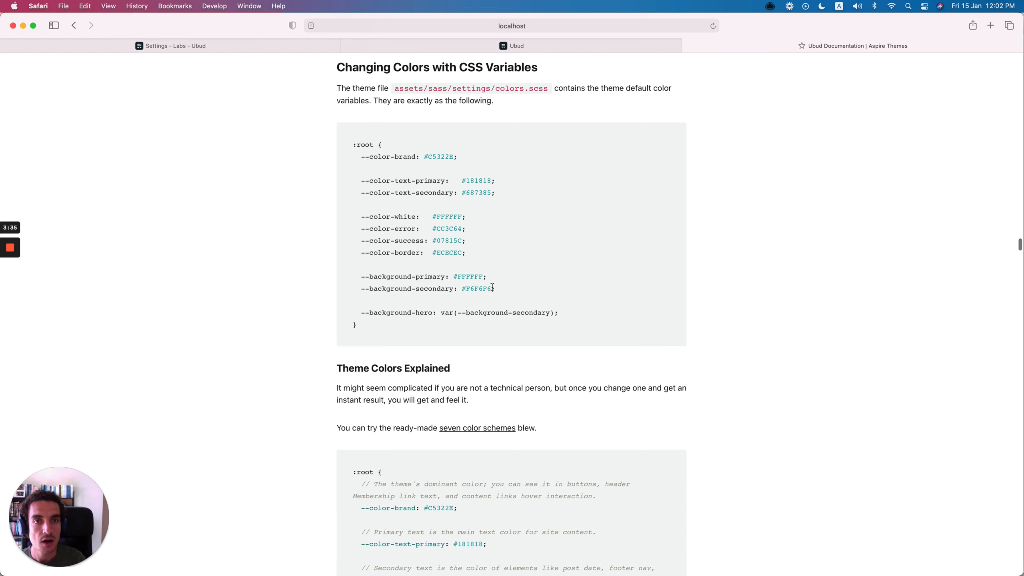
drag(361, 313, 584, 309)
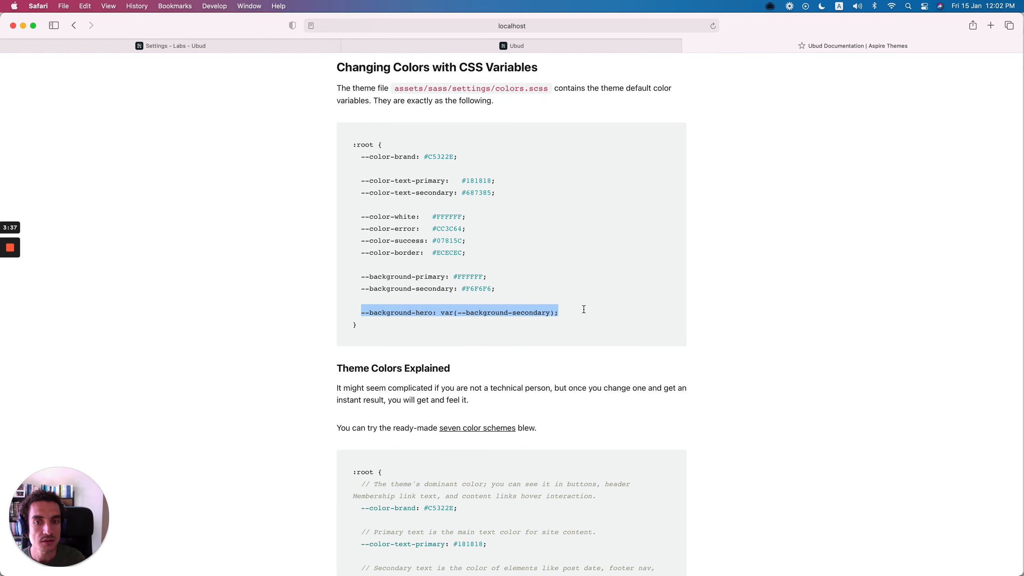
click(583, 309)
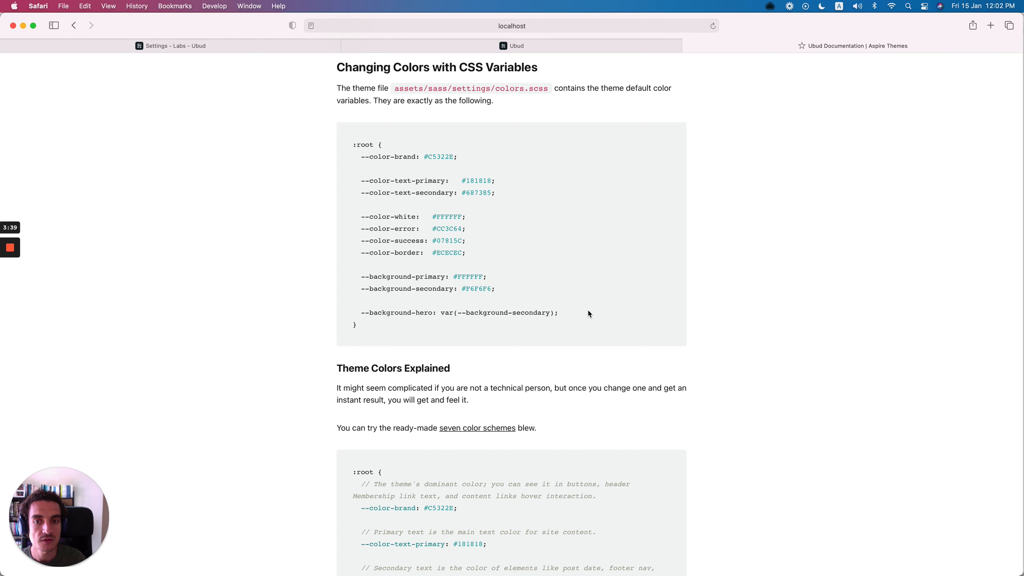
Step: Compare the background behind the hero text with that of the Ubud Newsletter box on the demo home page
click(565, 46)
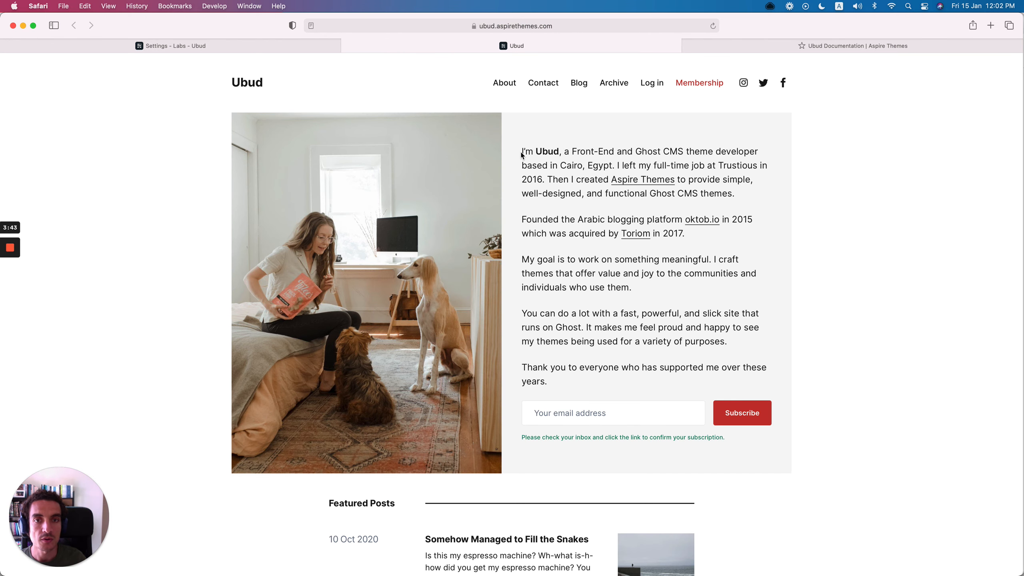
drag(522, 155, 566, 351)
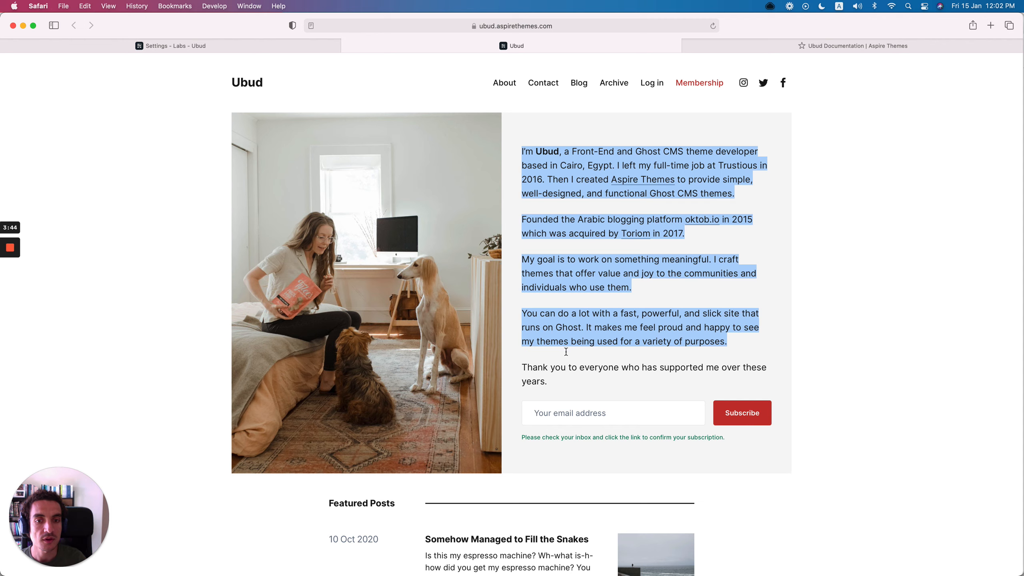
click(596, 284)
scroll(579, 322, down, 15)
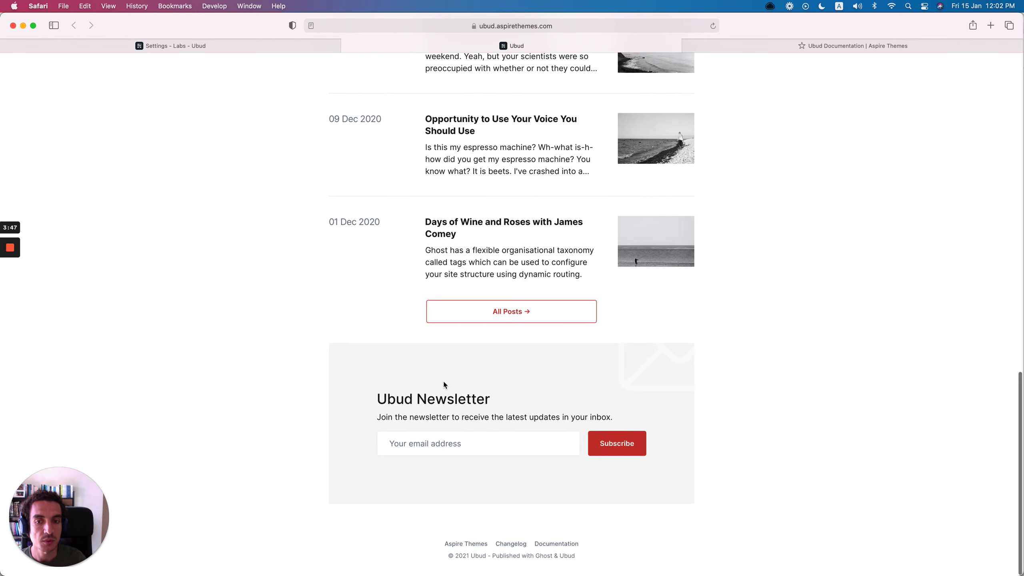
scroll(711, 266, up, 20)
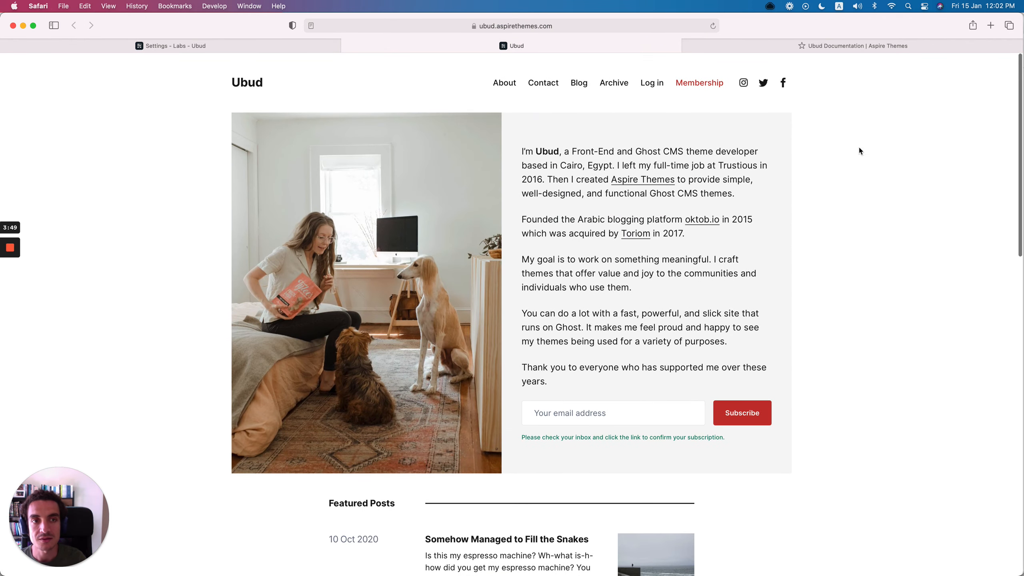
Step: Highlight the background-hero definition in the documentation again and review the full default :root variable block
click(858, 50)
drag(361, 313, 558, 312)
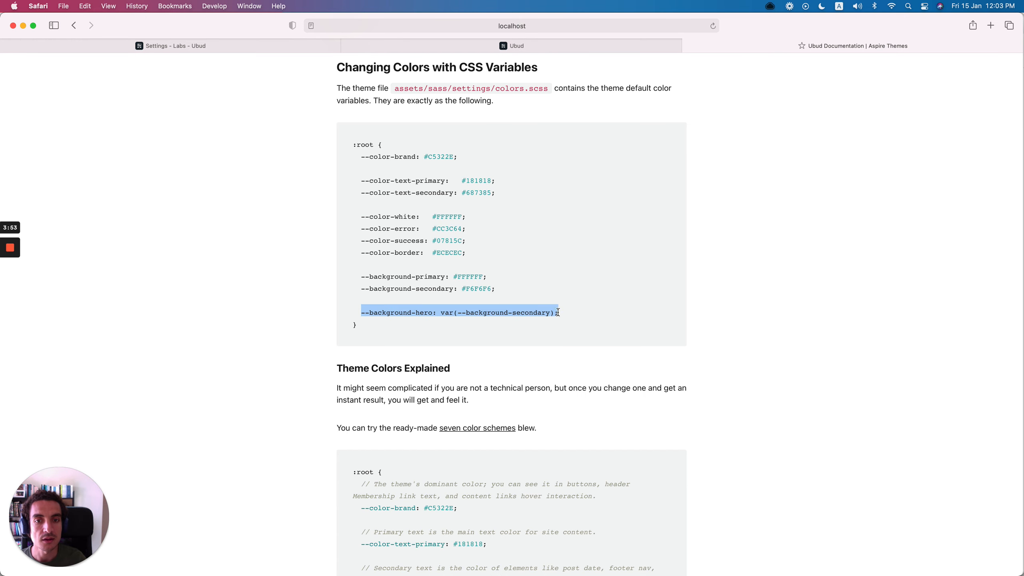
click(582, 312)
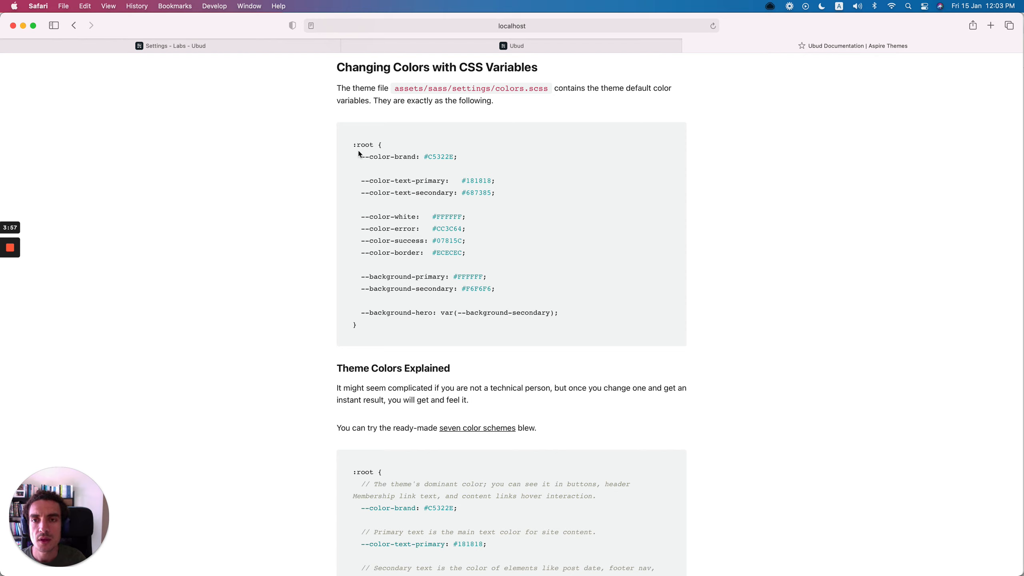
mouse_move(350, 146)
mouse_down()
mouse_move(382, 332)
mouse_move(343, 146)
mouse_up()
click(403, 327)
click(409, 149)
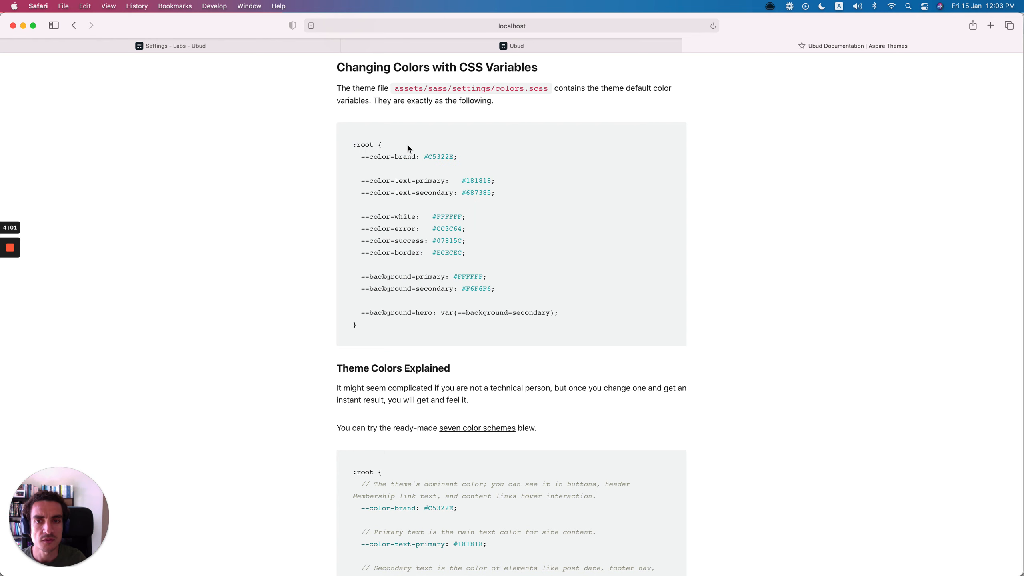
Step: Review the Theme Colors Explained section and the Dark scheme code under Color Scheme Examples
scroll(409, 149, down, 5)
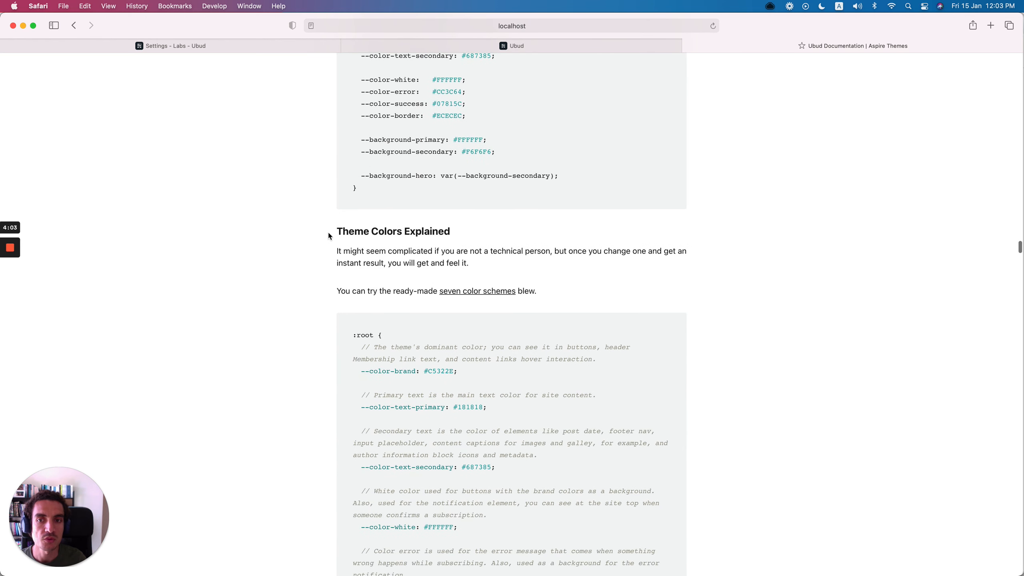
scroll(329, 236, down, 2)
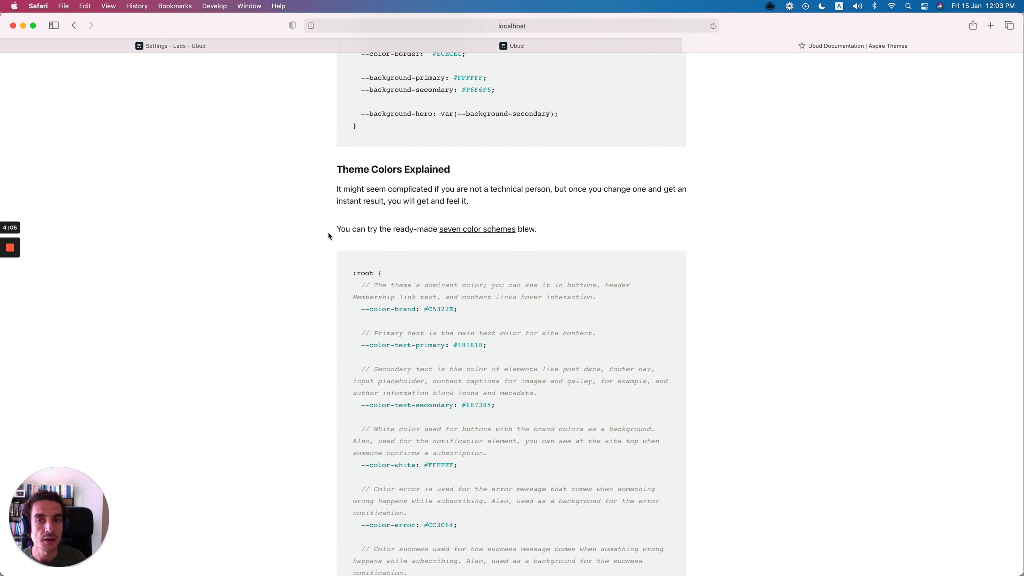
scroll(329, 234, down, 20)
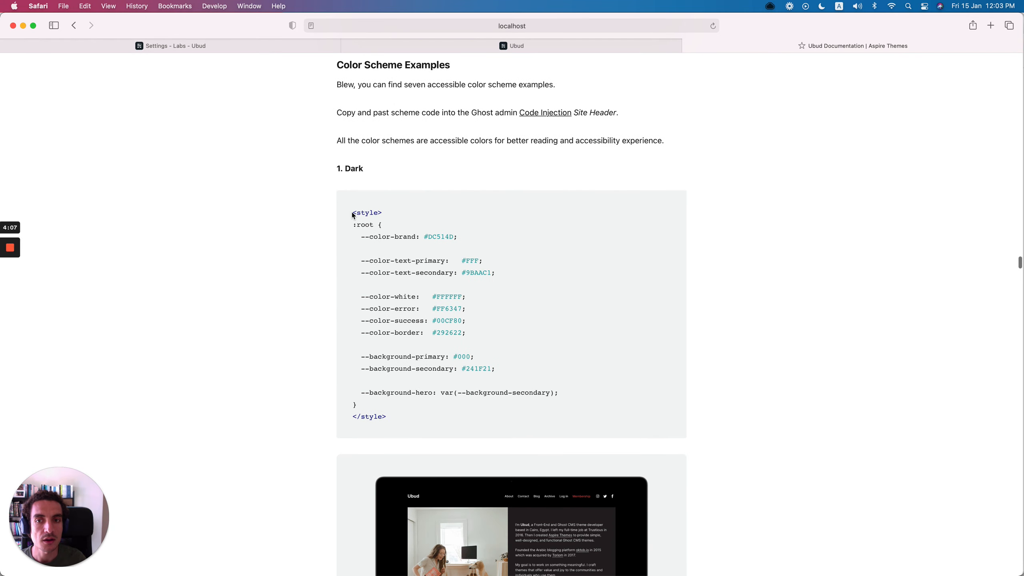
drag(353, 215, 419, 416)
click(470, 262)
Step: Copy the default :root color variable block from Changing Colors with CSS Variables and switch to the demo home page
scroll(472, 256, up, 20)
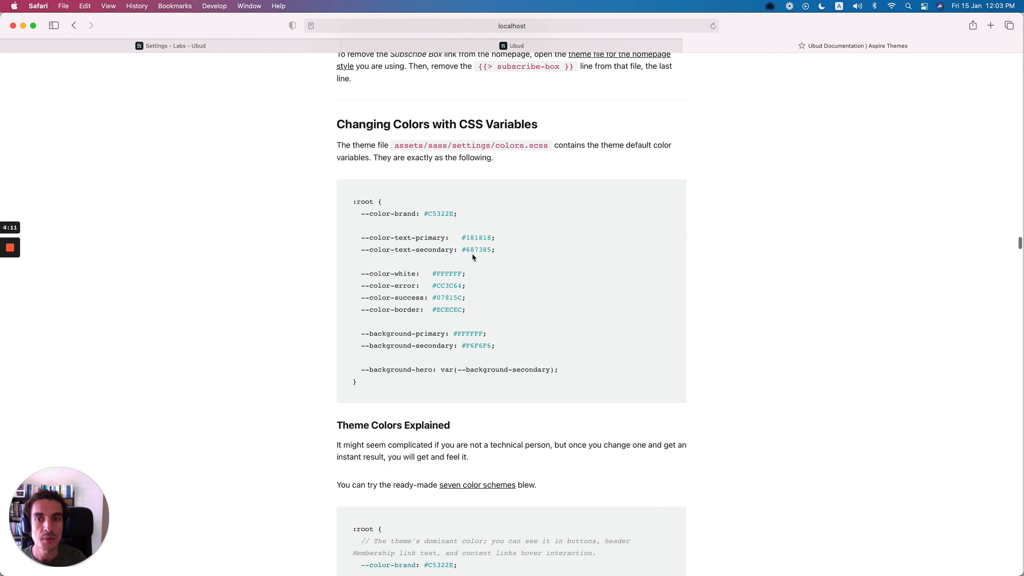
drag(349, 199, 403, 373)
key(super+c)
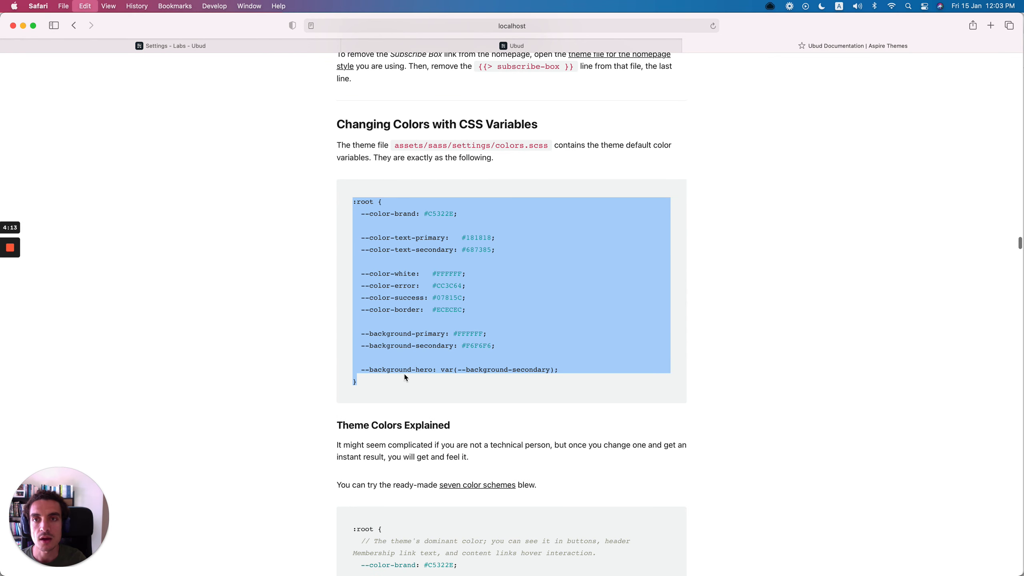
click(405, 377)
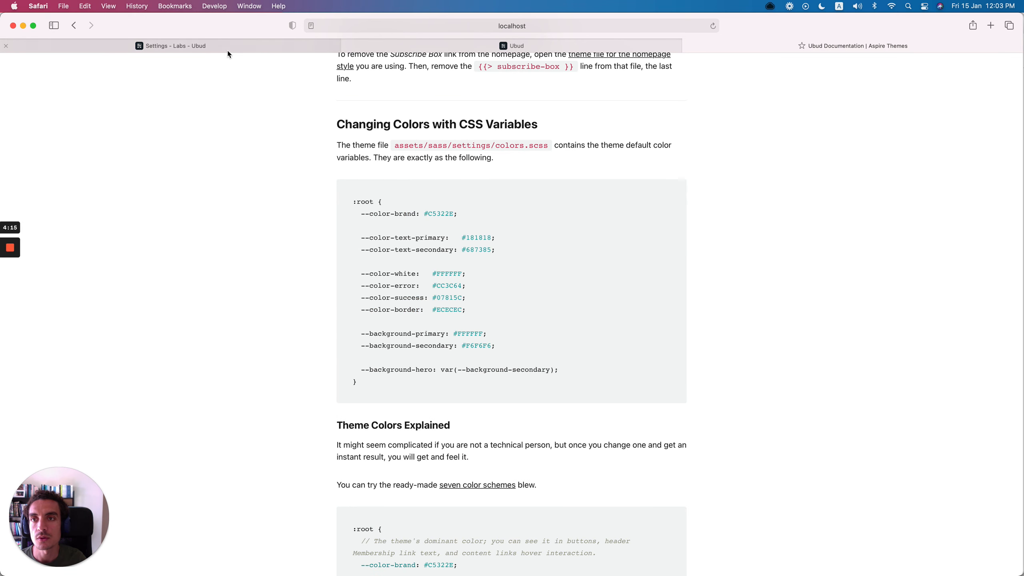
click(383, 46)
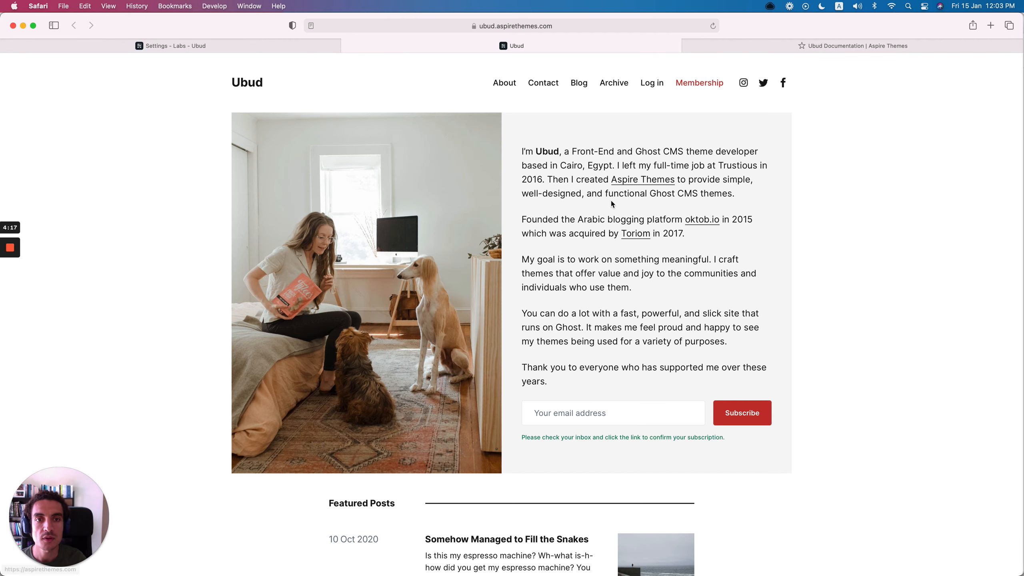
Step: Open the Code injection settings in Ghost admin and copy the default :root color variable block from the Ubud documentation
click(256, 48)
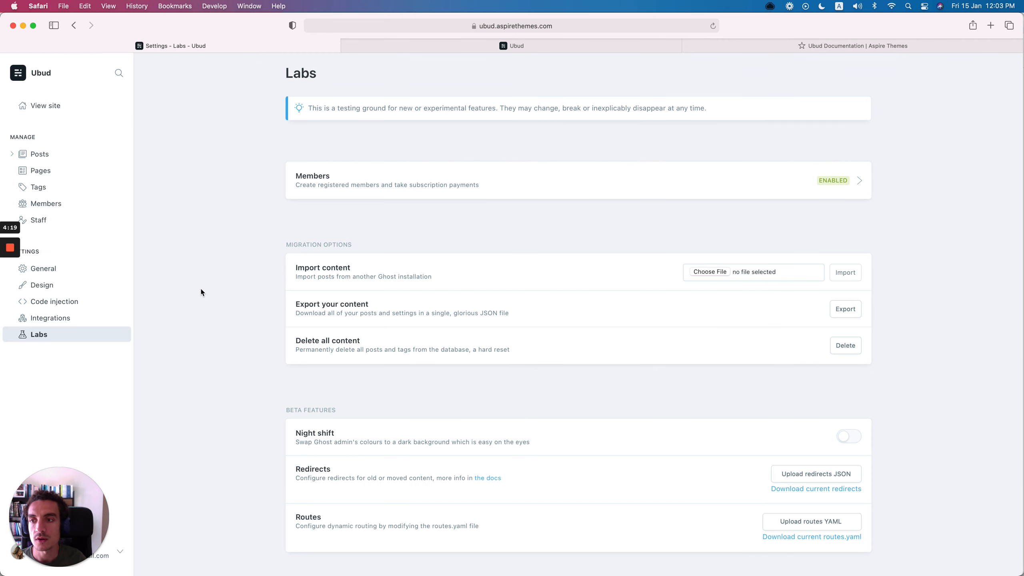
click(87, 305)
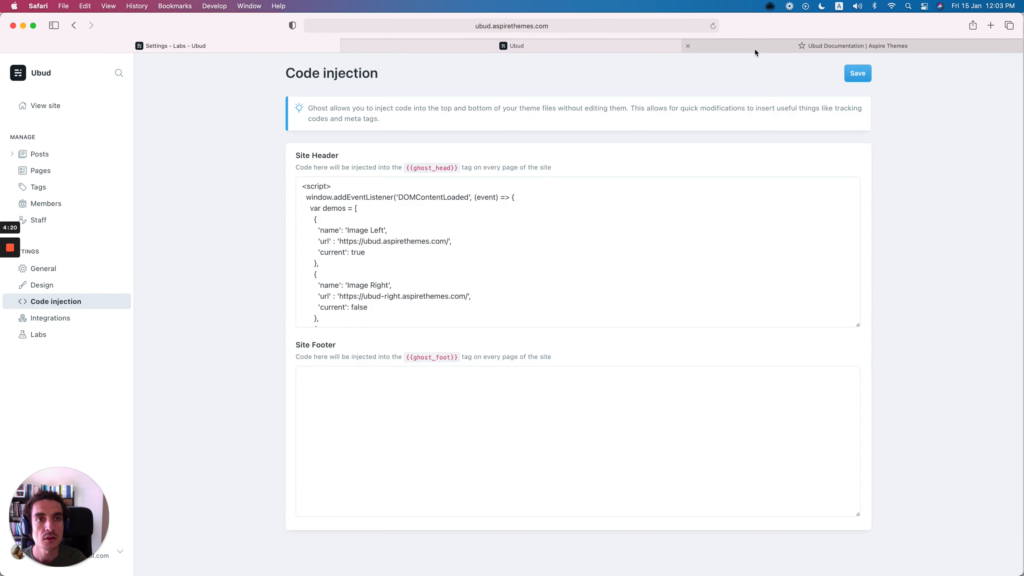
click(756, 50)
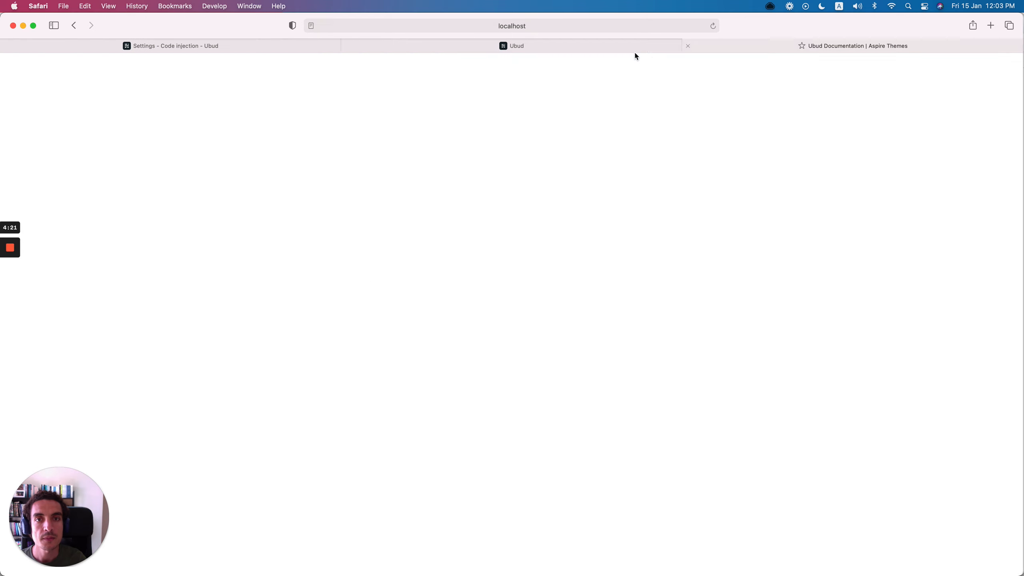
drag(353, 201, 374, 395)
key(super+c)
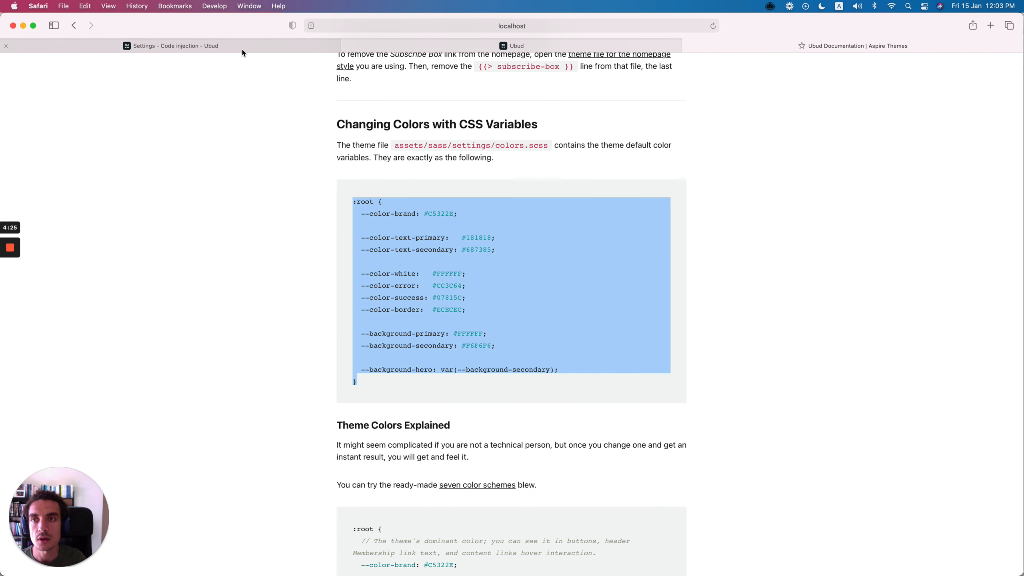
Step: Paste the copied :root block into the Site Header code injection, a few blank lines below the last closing style tag
click(258, 47)
scroll(468, 338, down, 20)
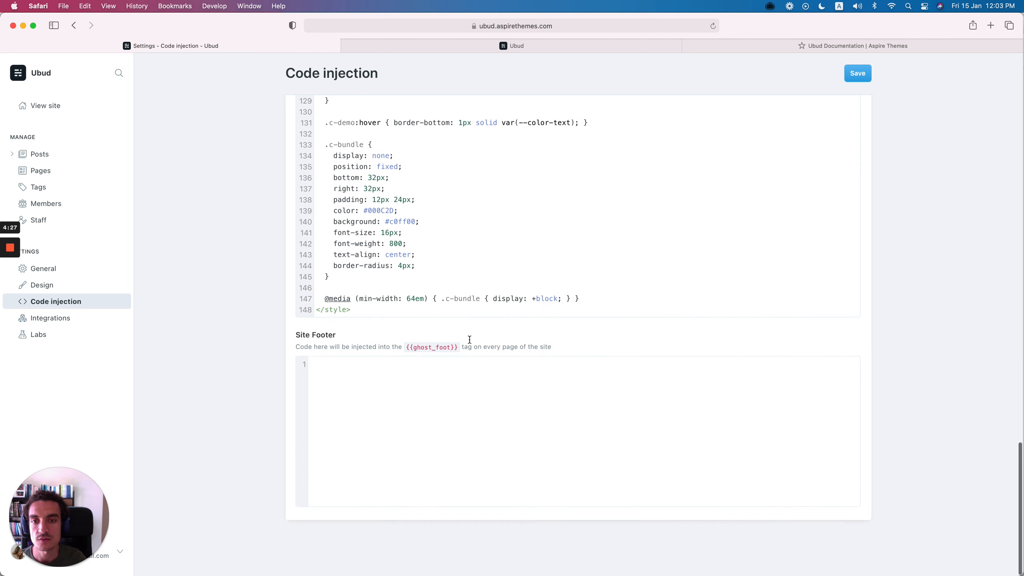
click(500, 322)
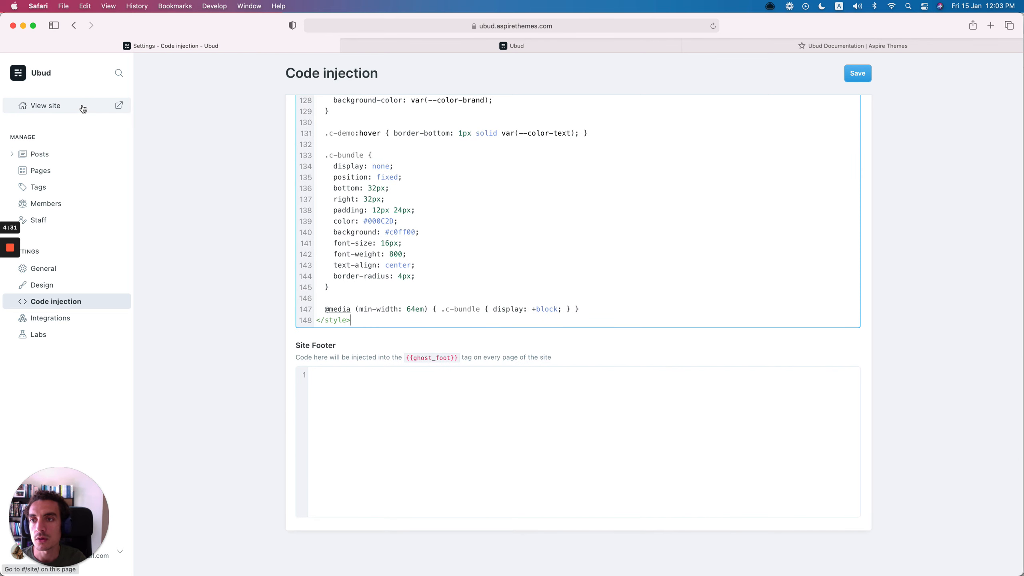
click(60, 307)
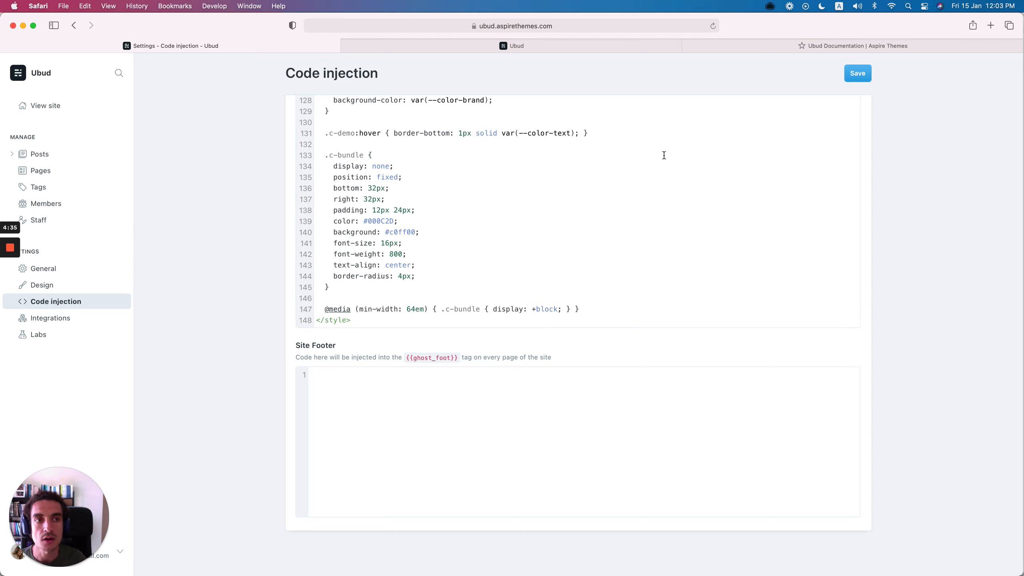
scroll(740, 126, up, 1)
scroll(395, 139, up, 20)
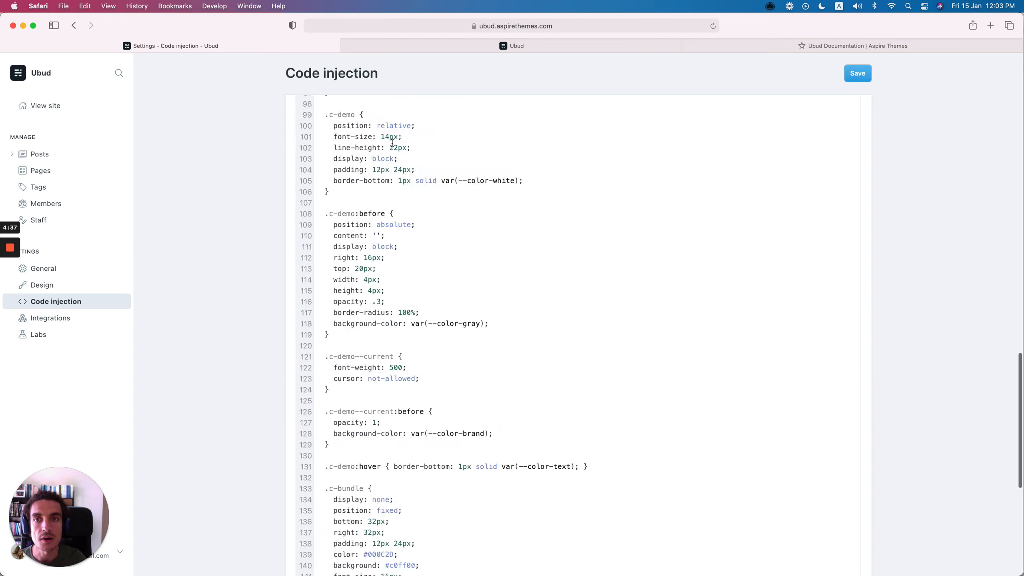
scroll(433, 250, down, 20)
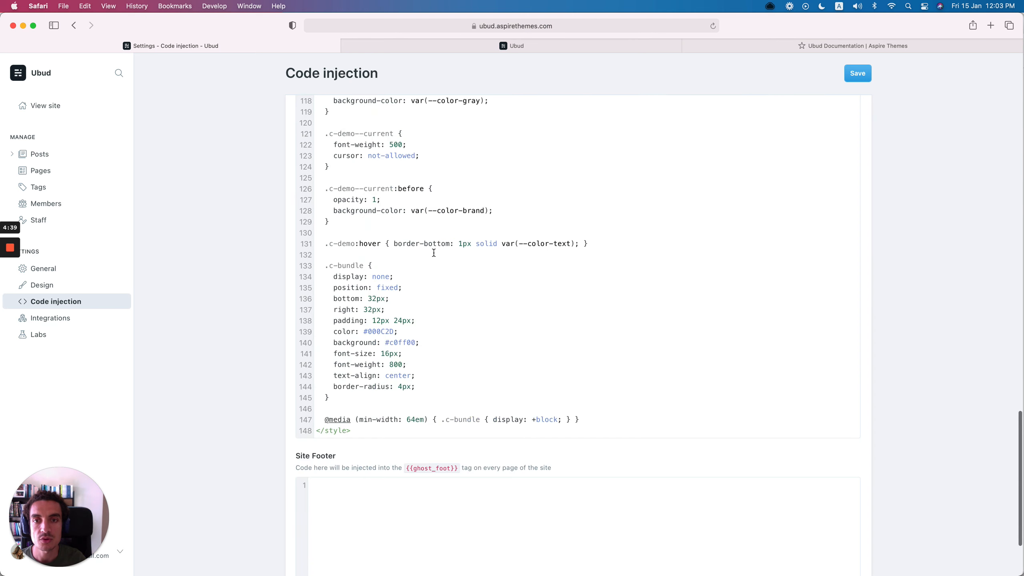
click(430, 318)
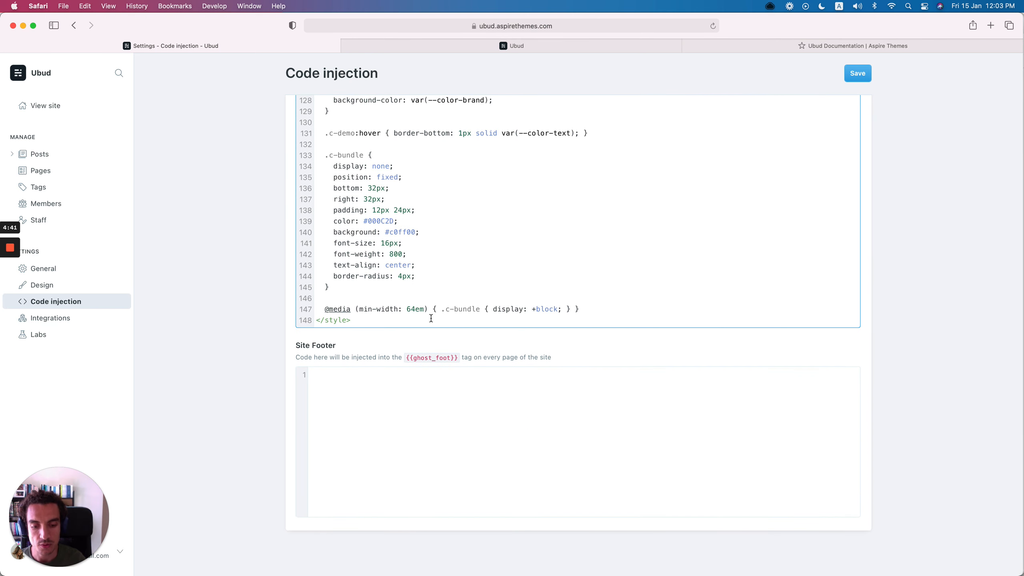
key(Return)
key(Return)
key(Return)
key(Return)
scroll(432, 316, down, 2)
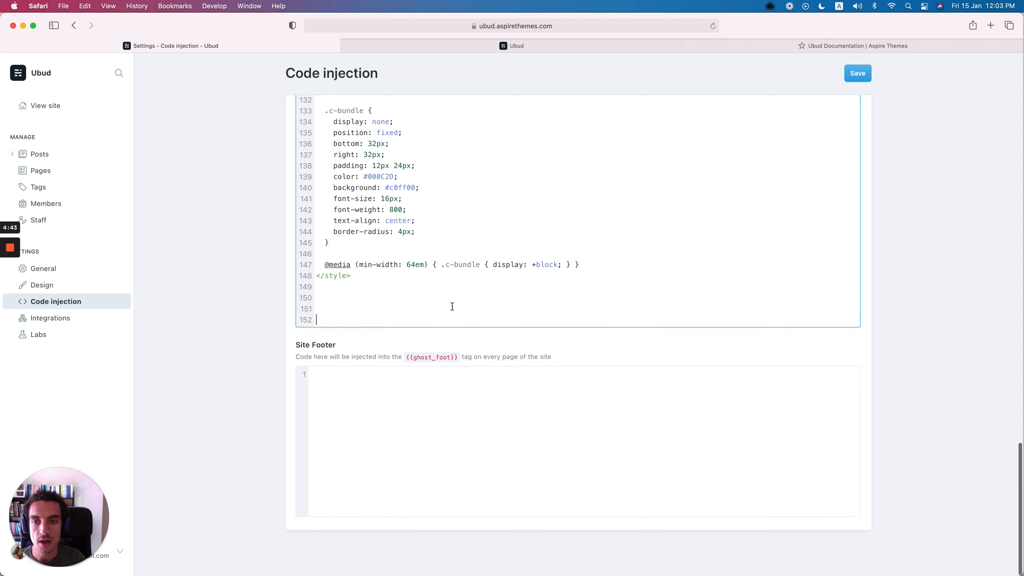
key(super+v)
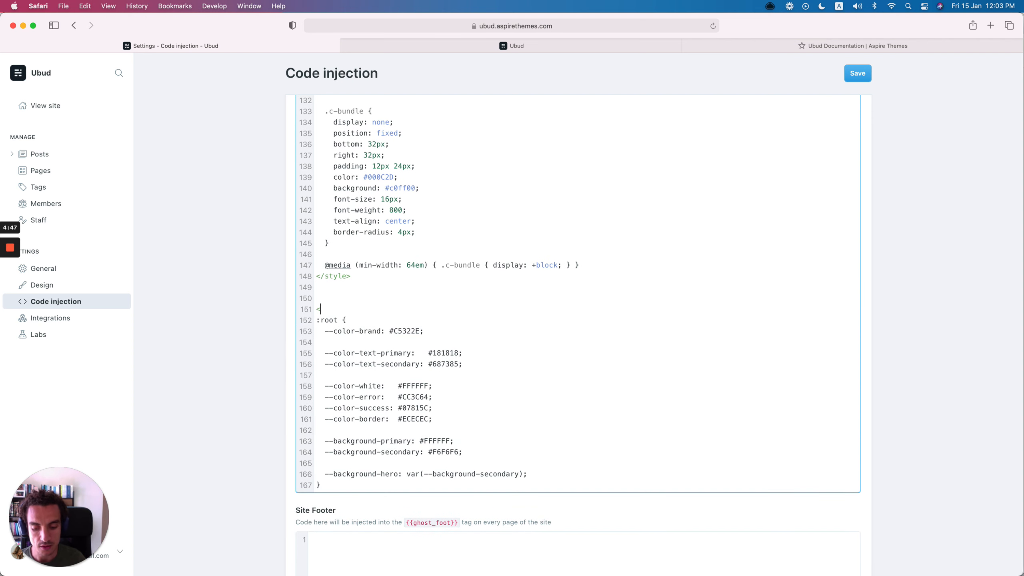
Step: Wrap the pasted :root block in <style> and </style> tags without indentation and save the code injection settings
text(<style>)
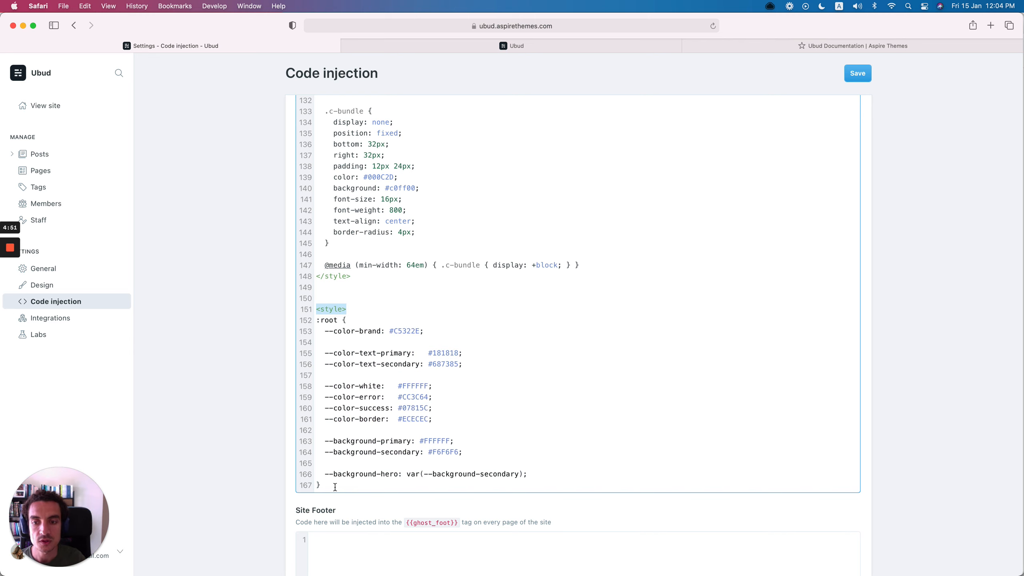
click(335, 486)
key(Return)
key(super+v)
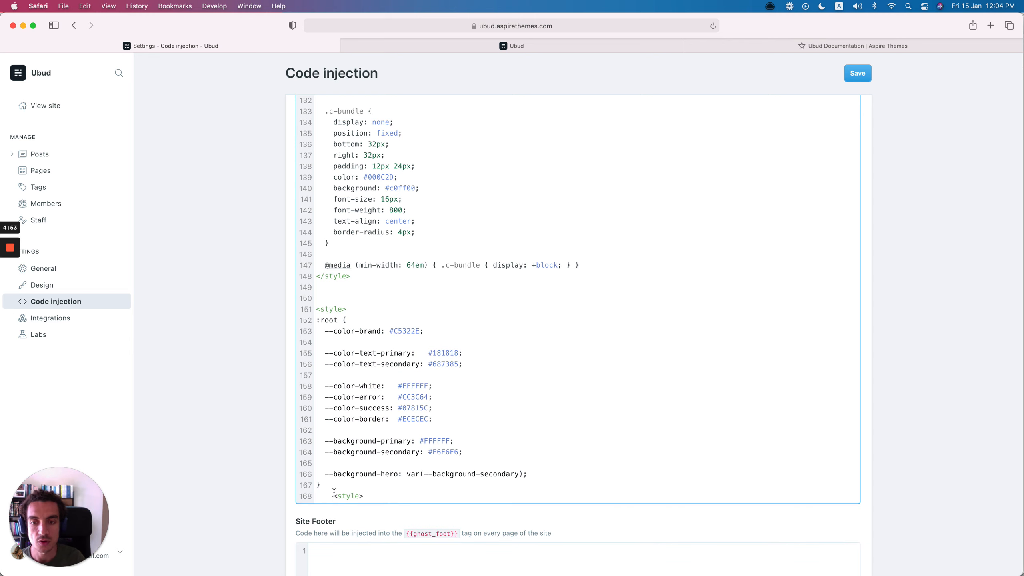
click(339, 495)
text(/)
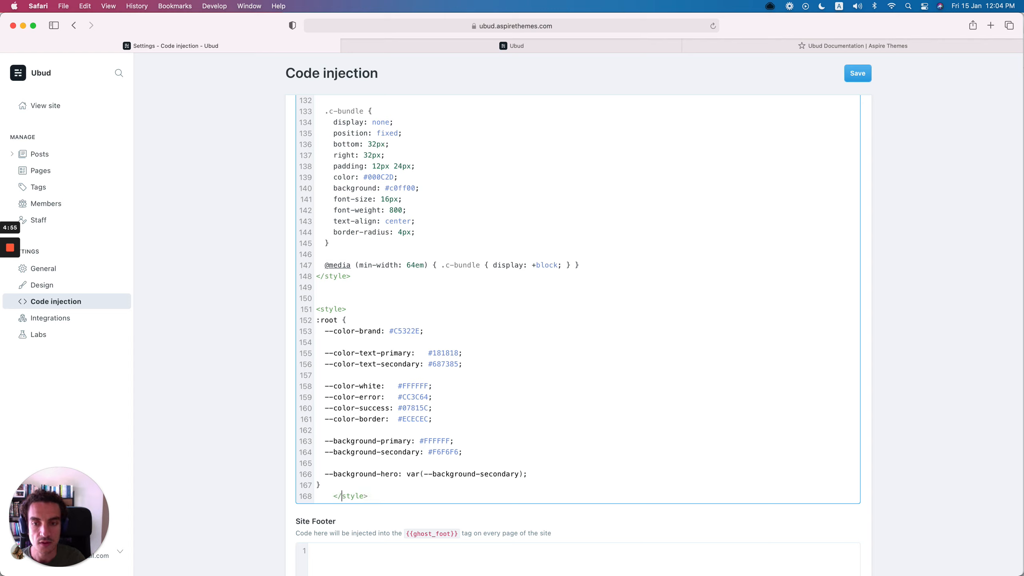
key(super+s)
key(super+shift+Left)
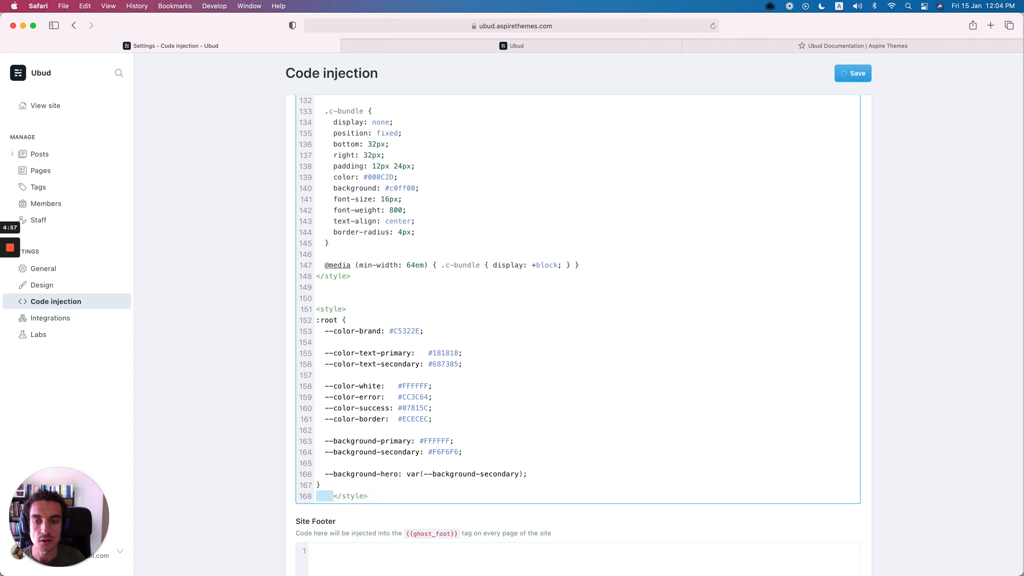
key(BackSpace)
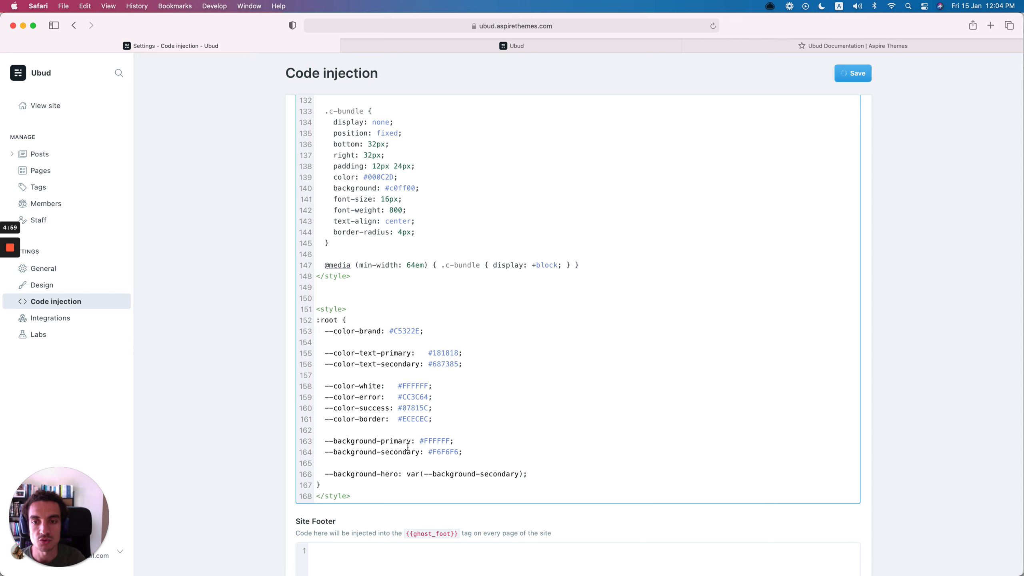
Step: Reload the demo home page and check its colors with the default variables injected
scroll(408, 447, down, 4)
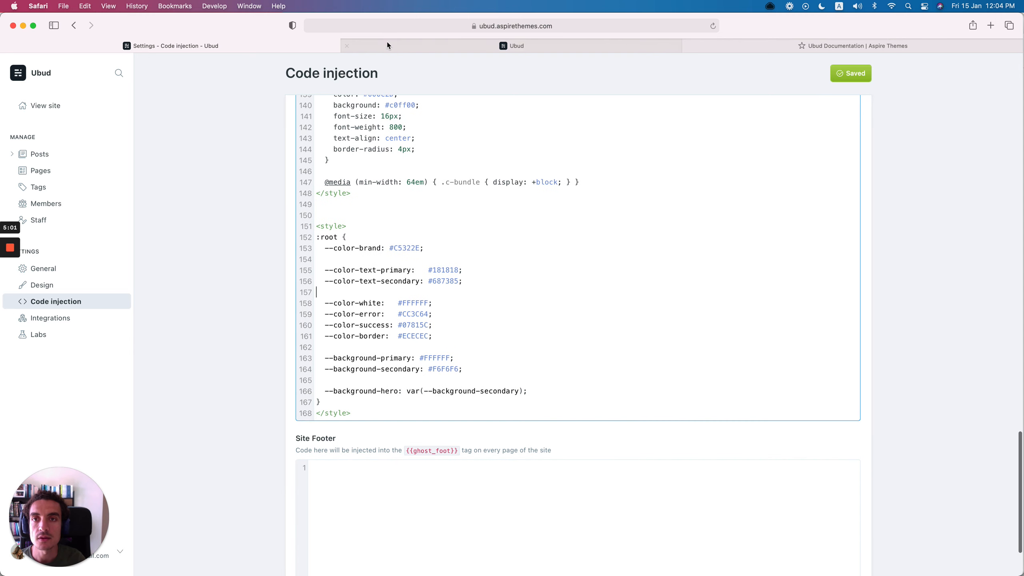
click(512, 45)
click(713, 26)
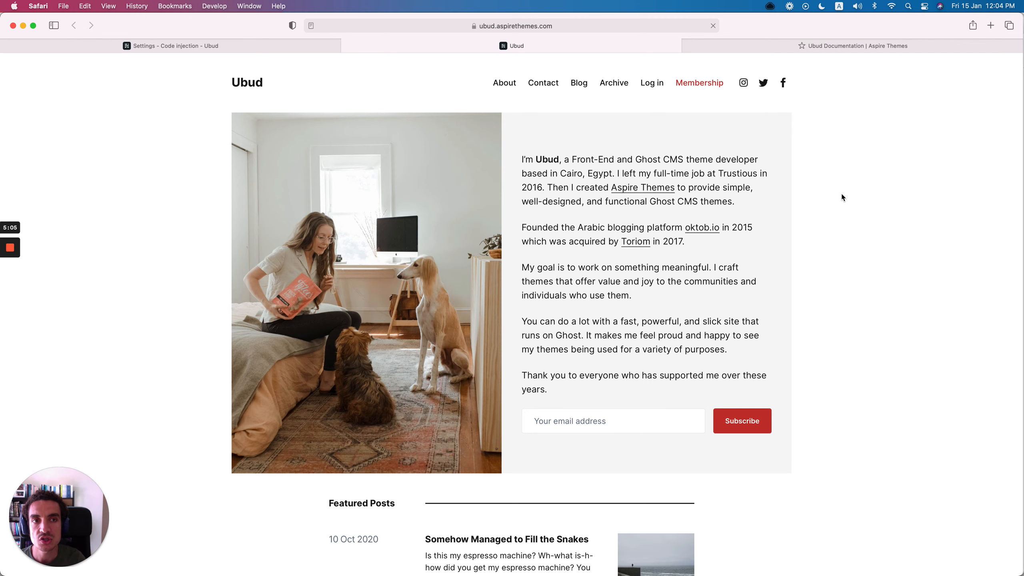
scroll(841, 195, down, 10)
scroll(841, 194, up, 10)
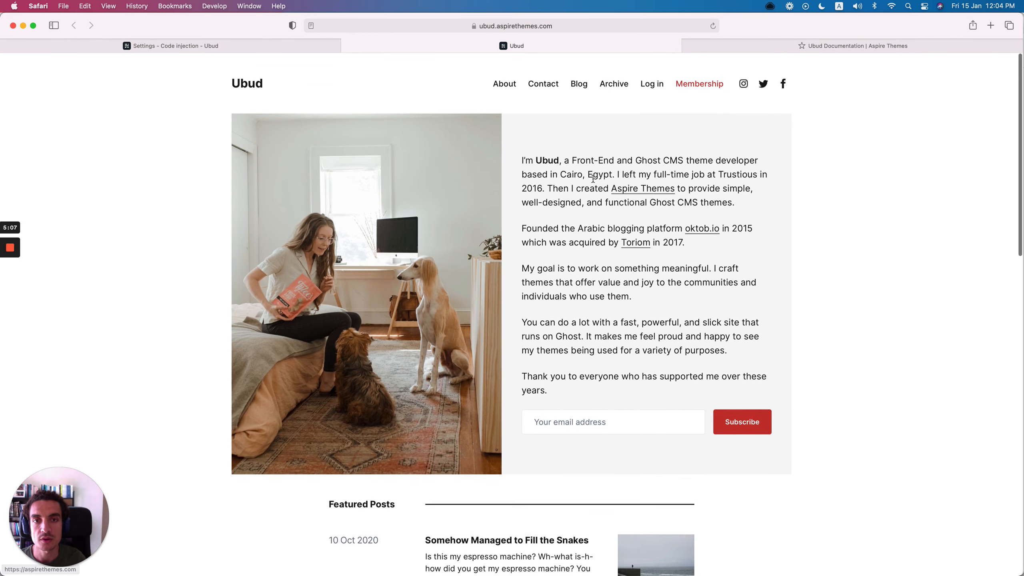
Step: Set --background-primary to red in the Site Header's :root block and save the settings
click(275, 50)
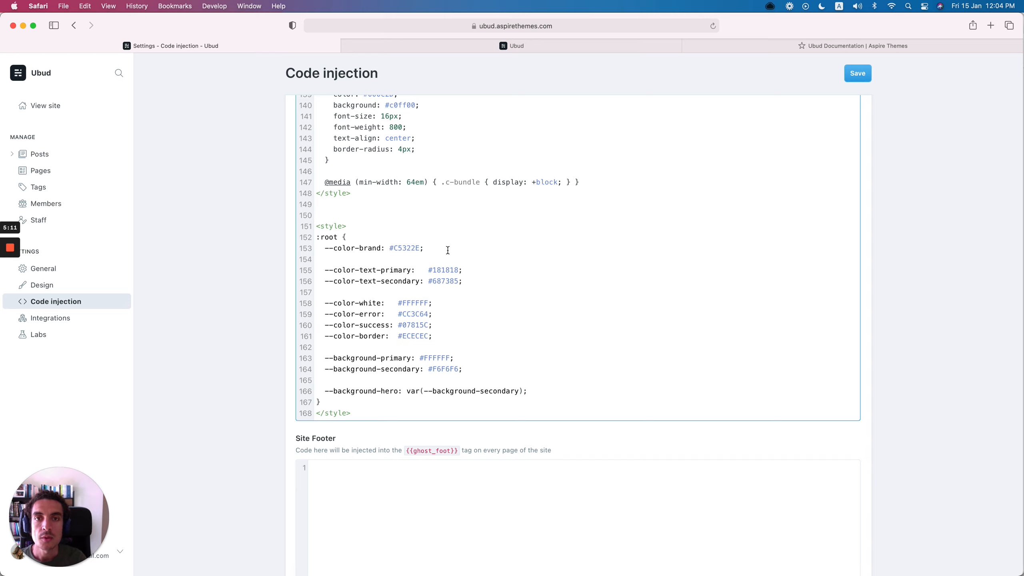
click(473, 310)
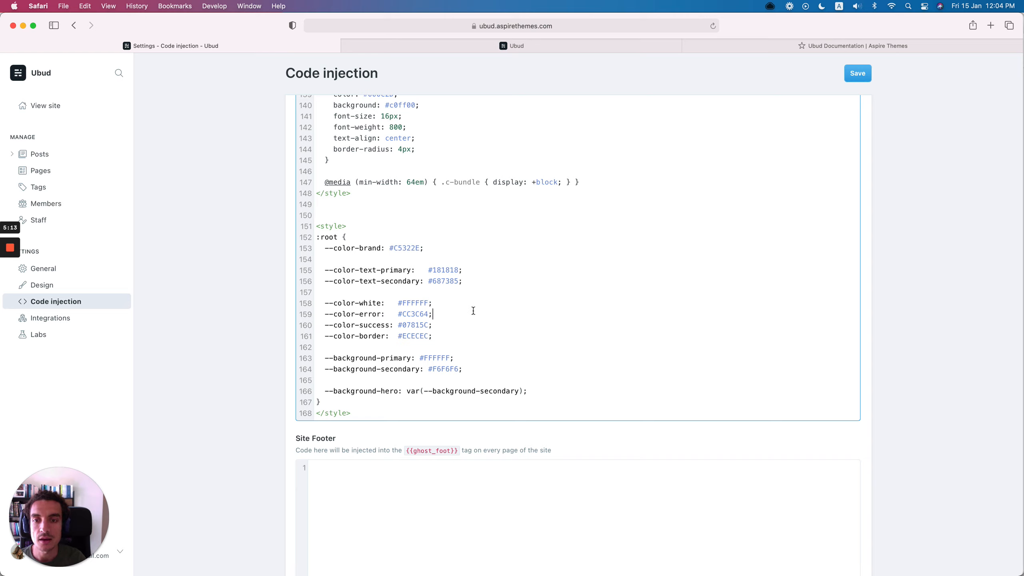
click(325, 358)
drag(326, 358, 473, 354)
click(490, 354)
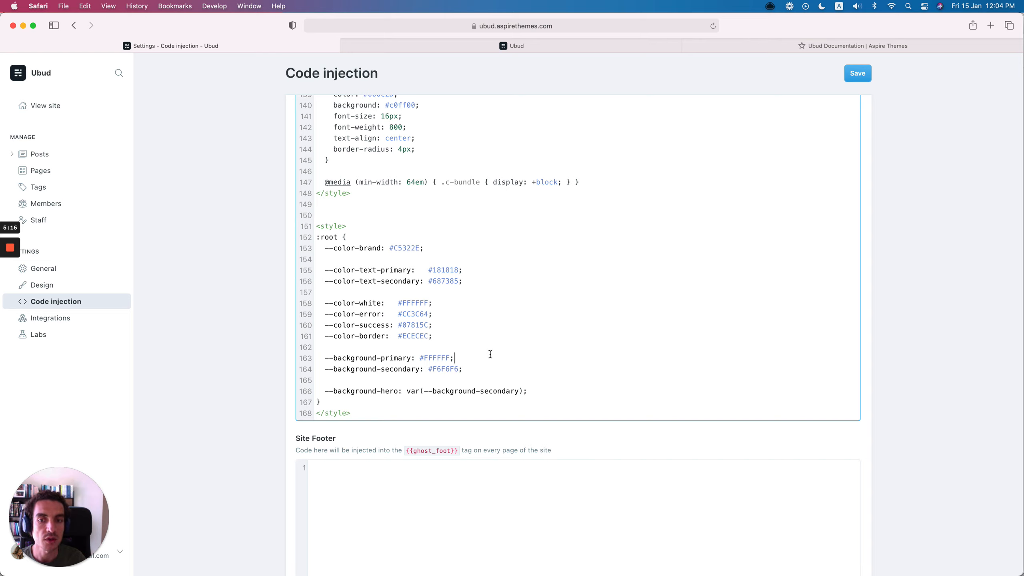
double_click(440, 358)
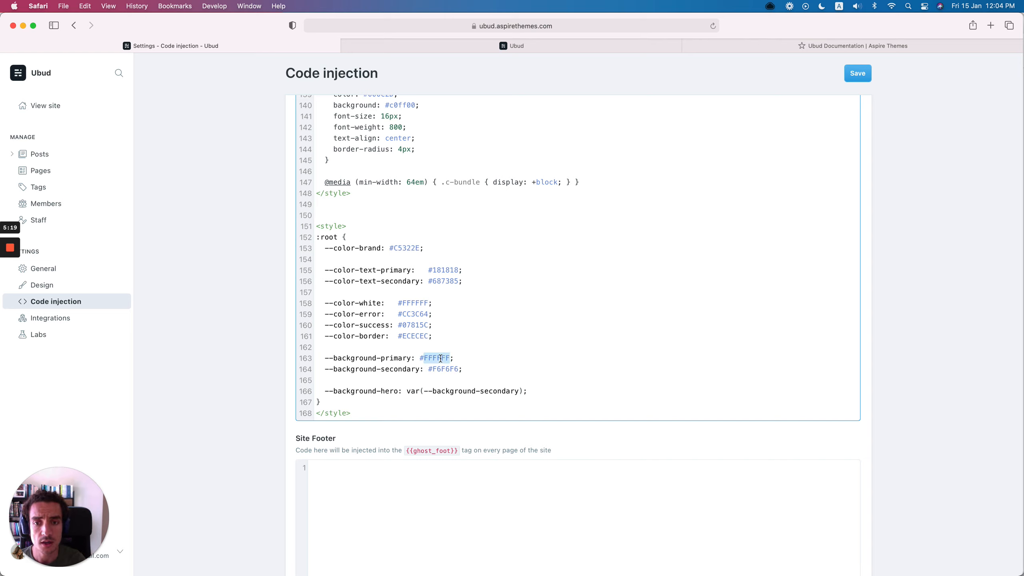
key(BackSpace)
key(BackSpace)
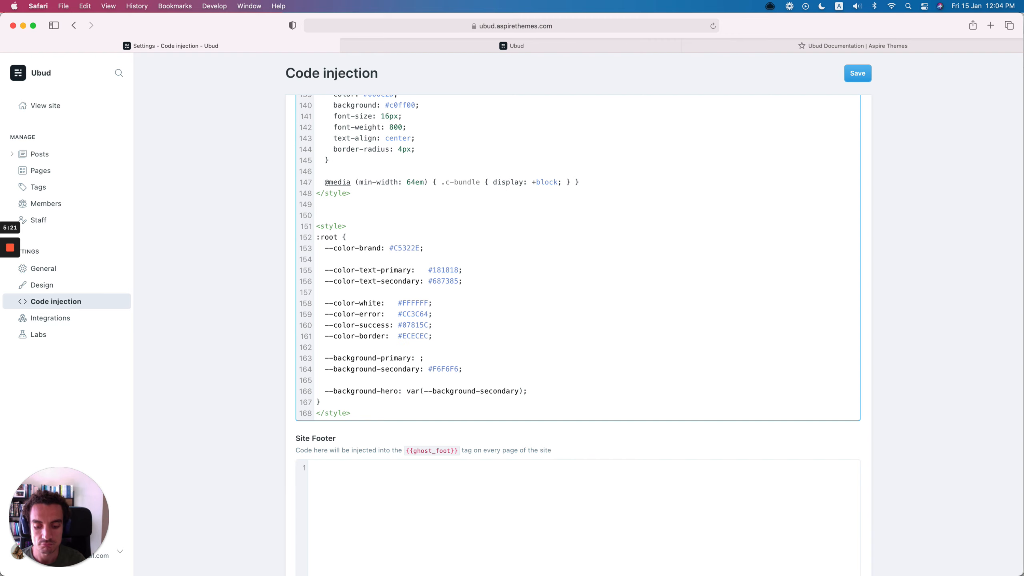
text(red)
key(super+s)
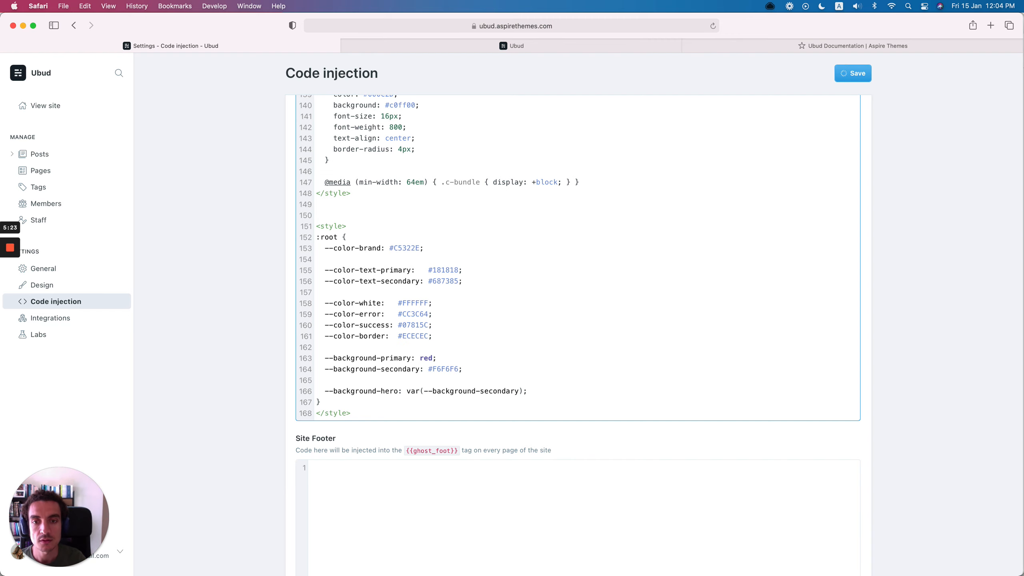
Step: Reload the demo home page and examine where the primary background color is applied
click(575, 46)
click(713, 26)
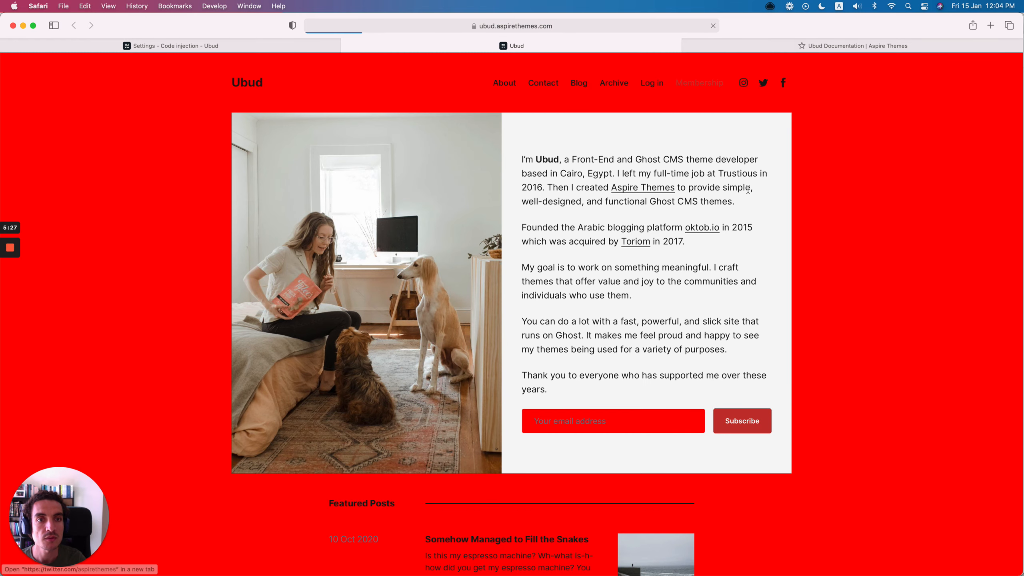
scroll(827, 211, down, 15)
scroll(827, 208, up, 15)
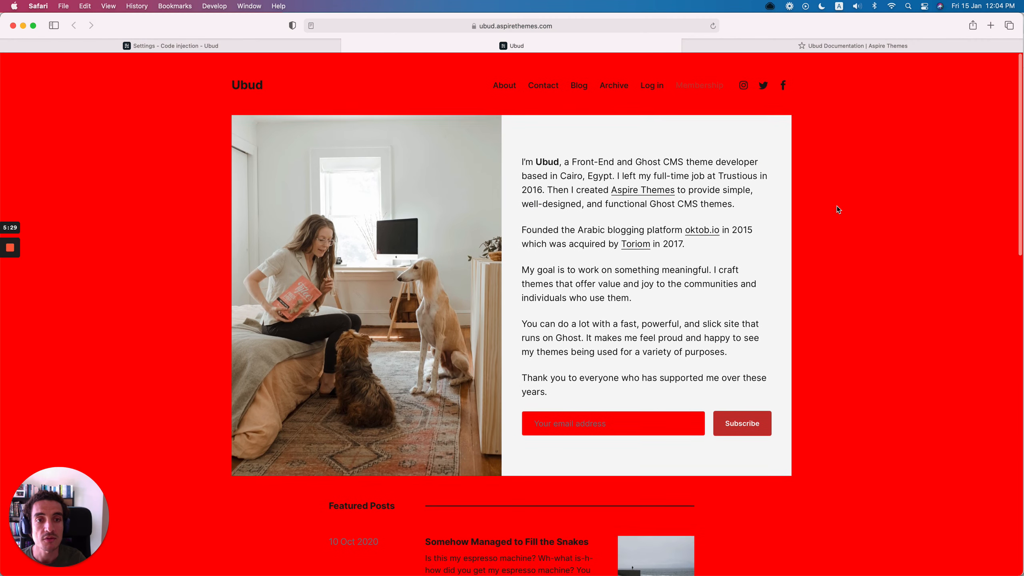
Step: Set --background-secondary to green in the Site Header's :root block and save the settings
click(227, 45)
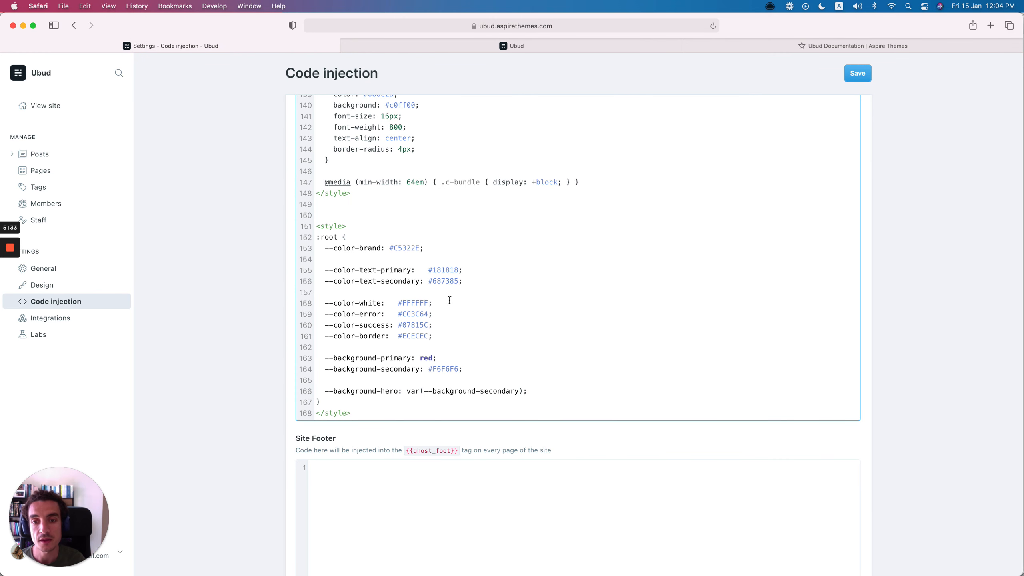
drag(428, 369, 458, 368)
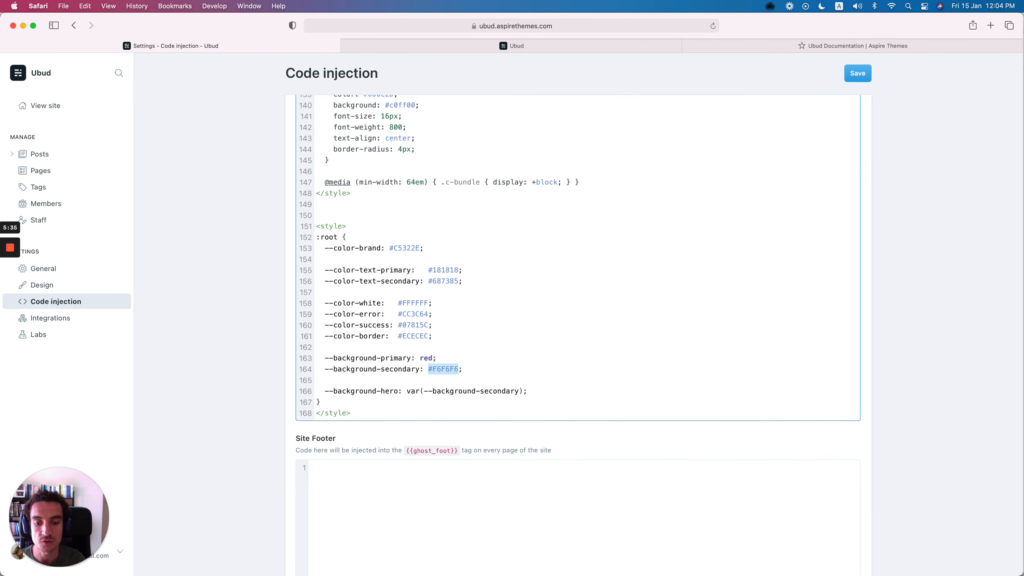
text(green)
key(super+s)
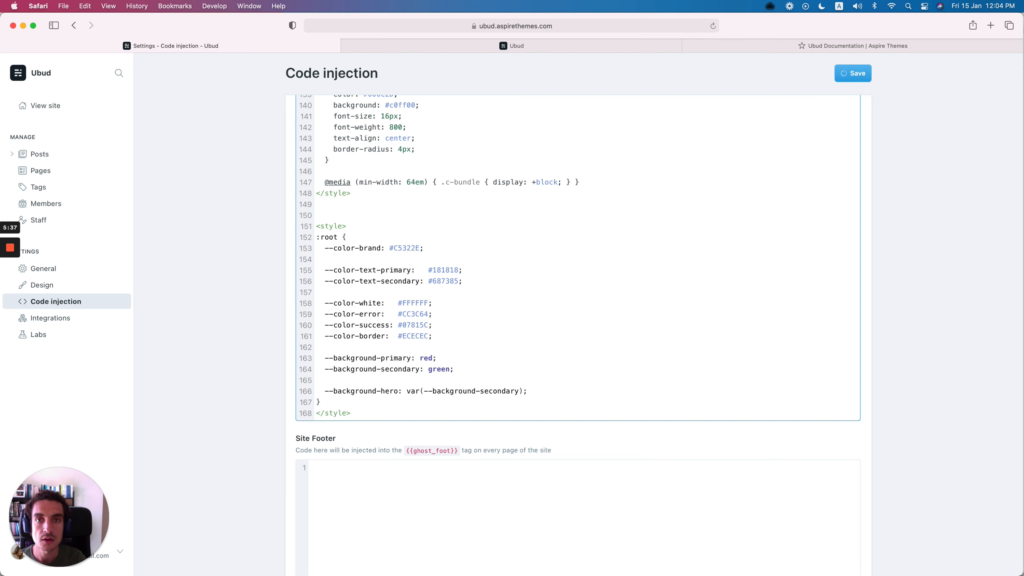
Step: Reload the demo home page and compare the secondary background in the hero and the Ubud Newsletter box
click(529, 47)
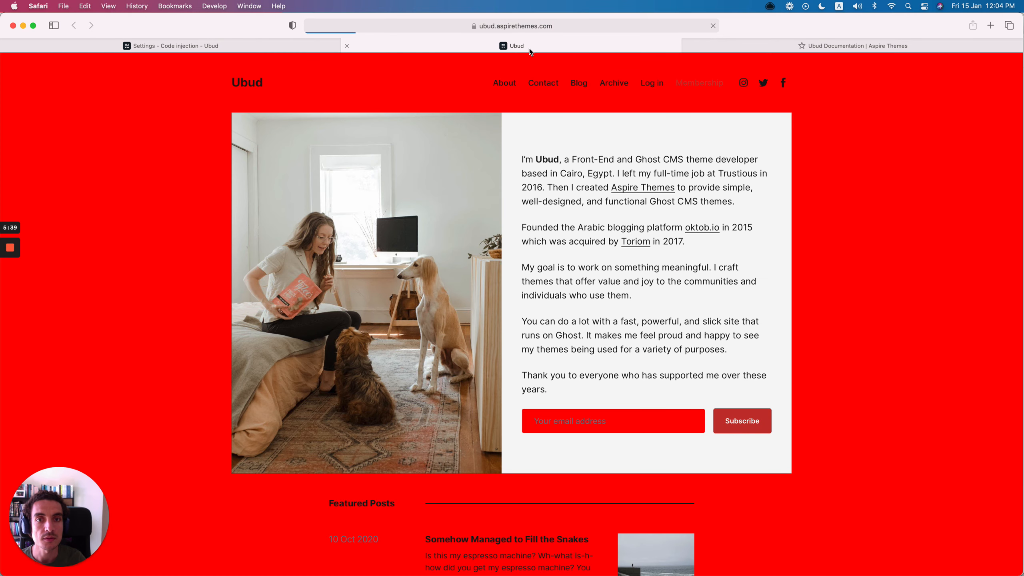
scroll(584, 319, down, 15)
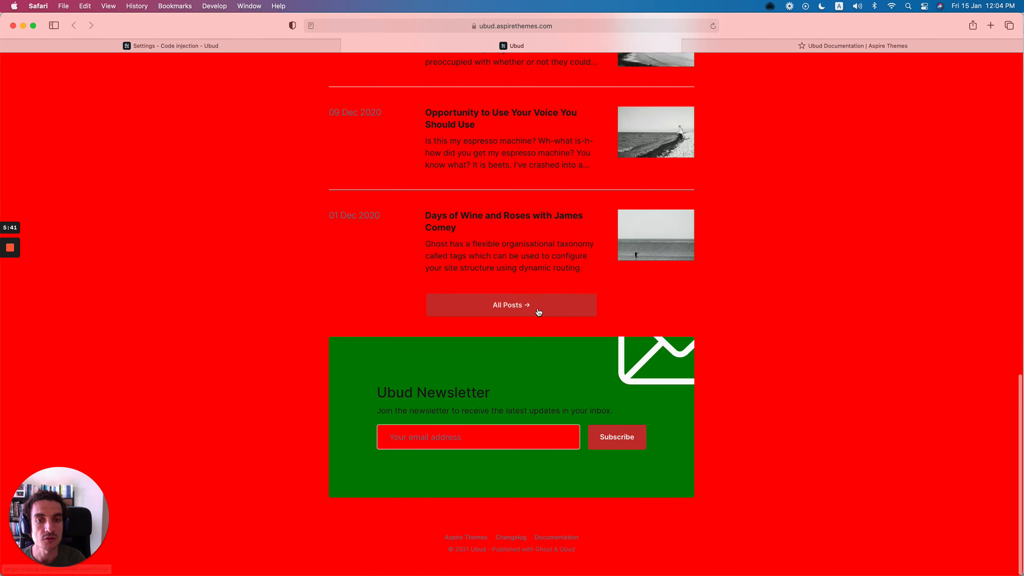
scroll(755, 250, up, 15)
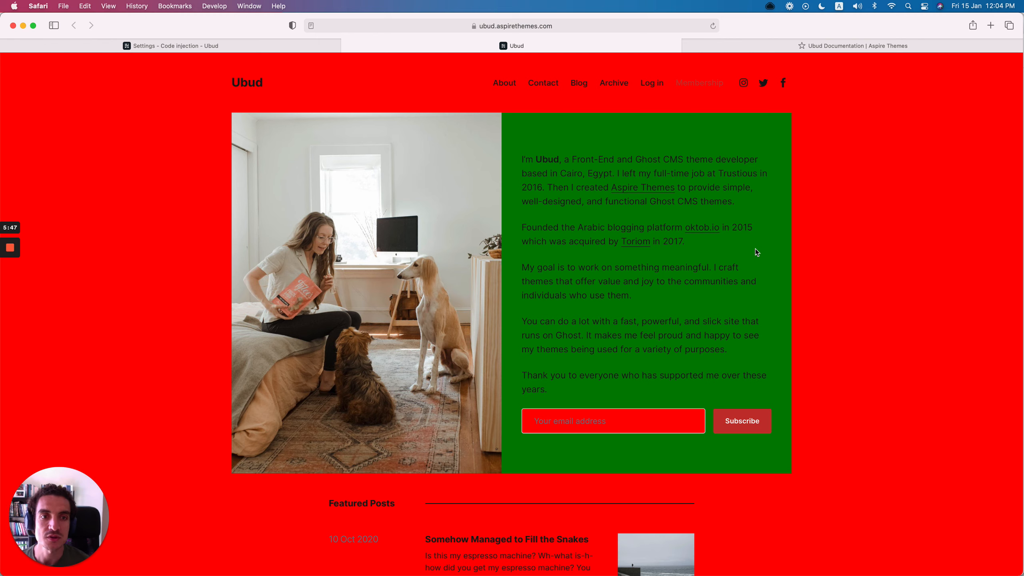
scroll(755, 248, down, 15)
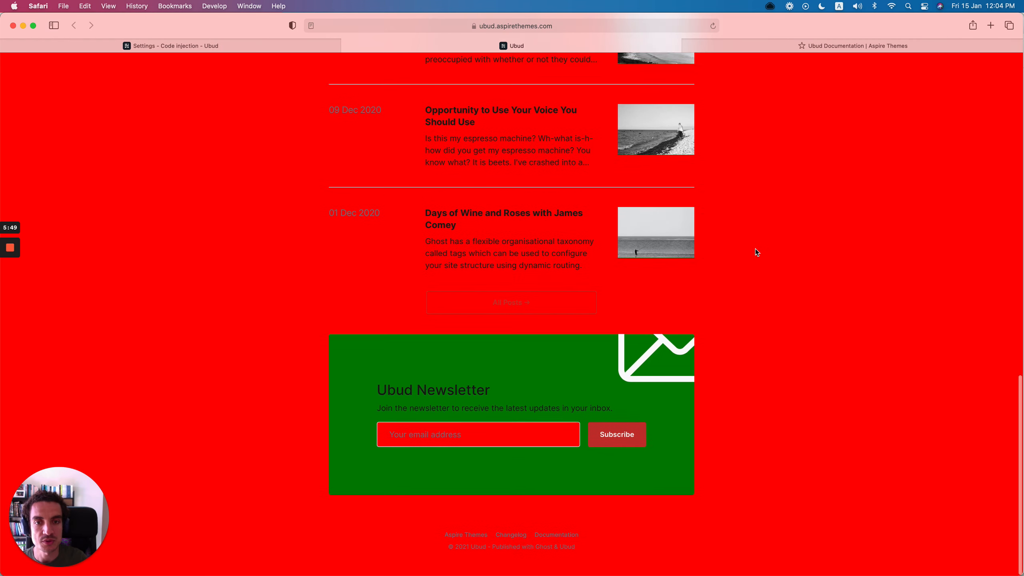
Step: Set --background-hero to #000 in the Site Header's :root block and save the settings
scroll(784, 227, up, 15)
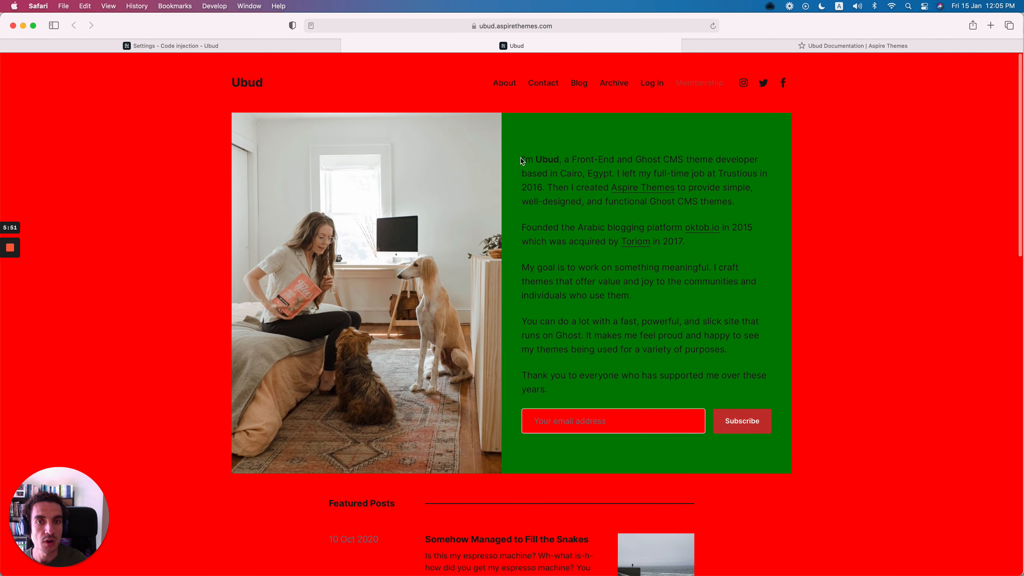
drag(521, 160, 594, 385)
click(593, 386)
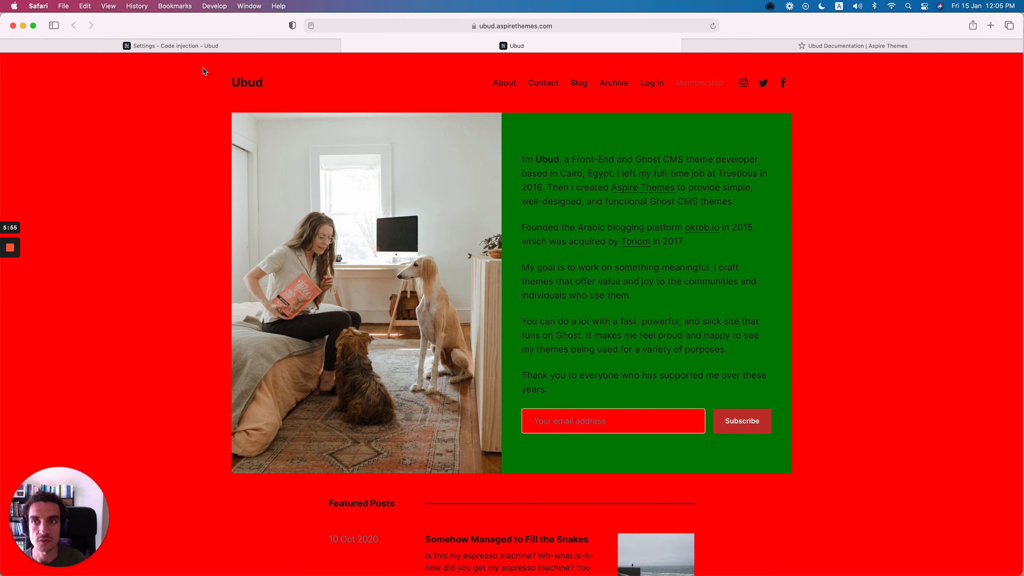
click(208, 47)
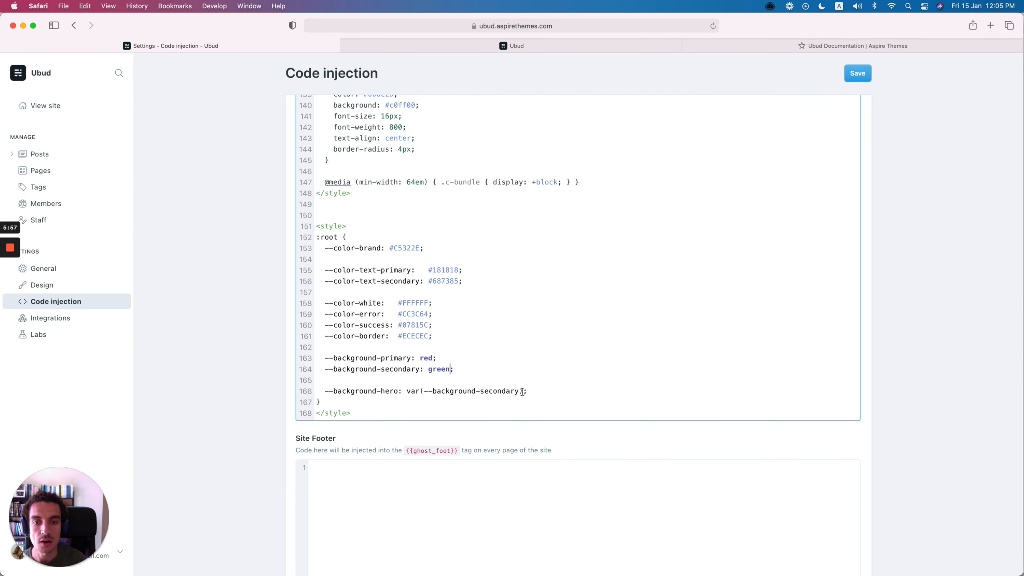
drag(523, 390, 404, 391)
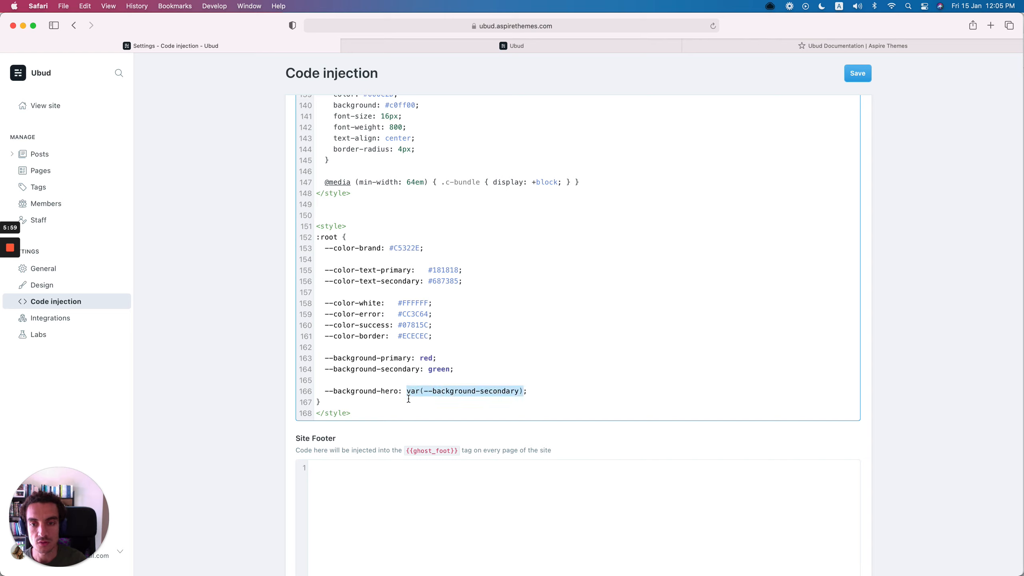
text(#000;)
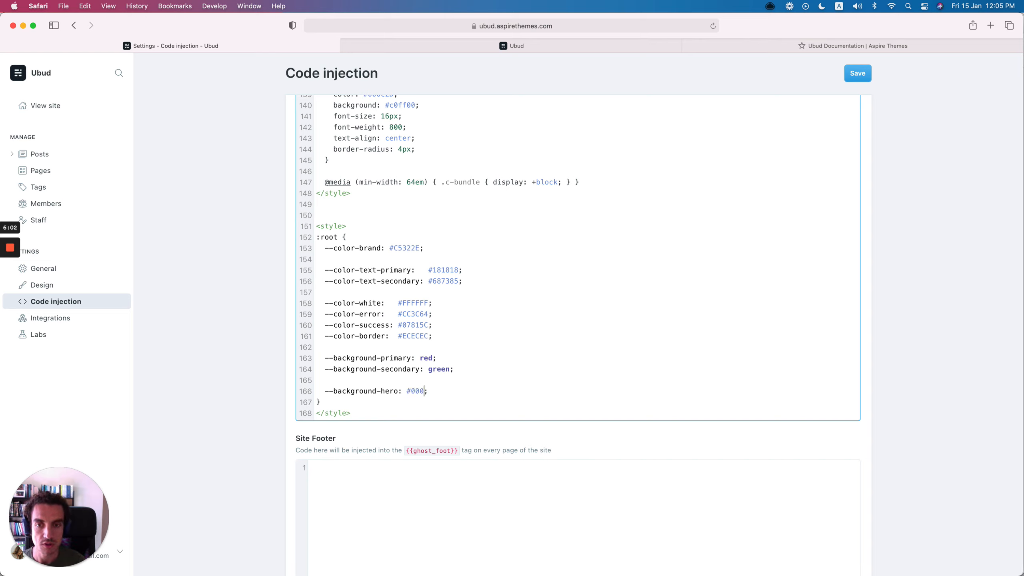
key(super+s)
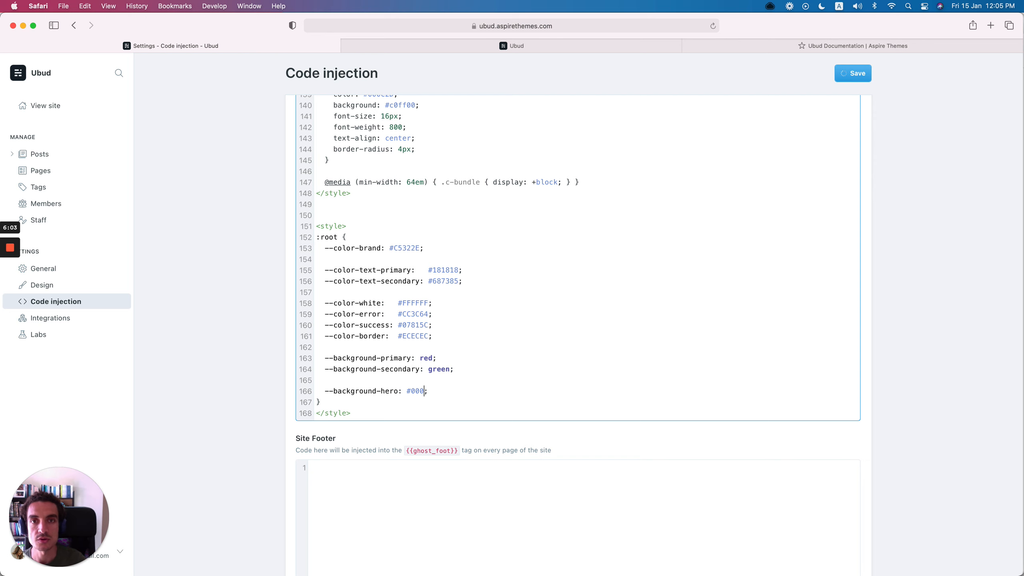
Step: Reload the demo home page and compare the hero background with the Ubud Newsletter box
click(491, 50)
key(super+r)
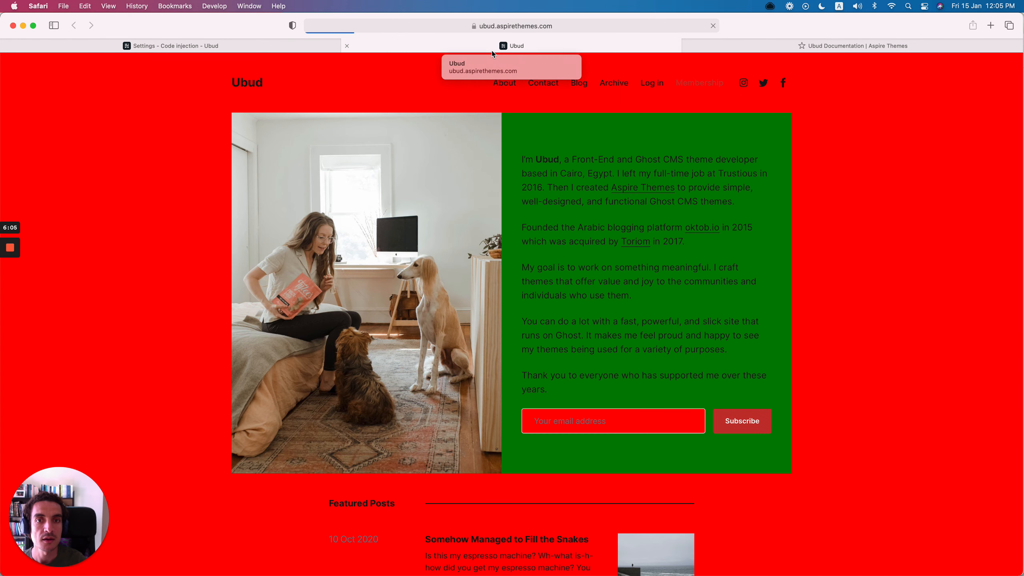
drag(543, 149, 569, 341)
scroll(570, 341, down, 20)
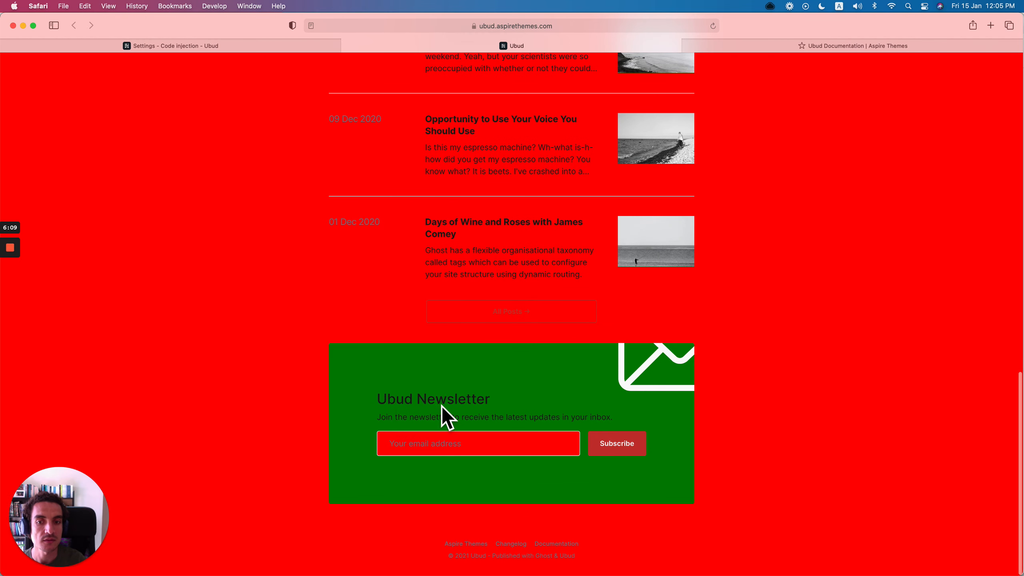
drag(379, 401, 643, 419)
click(645, 421)
scroll(300, 211, up, 20)
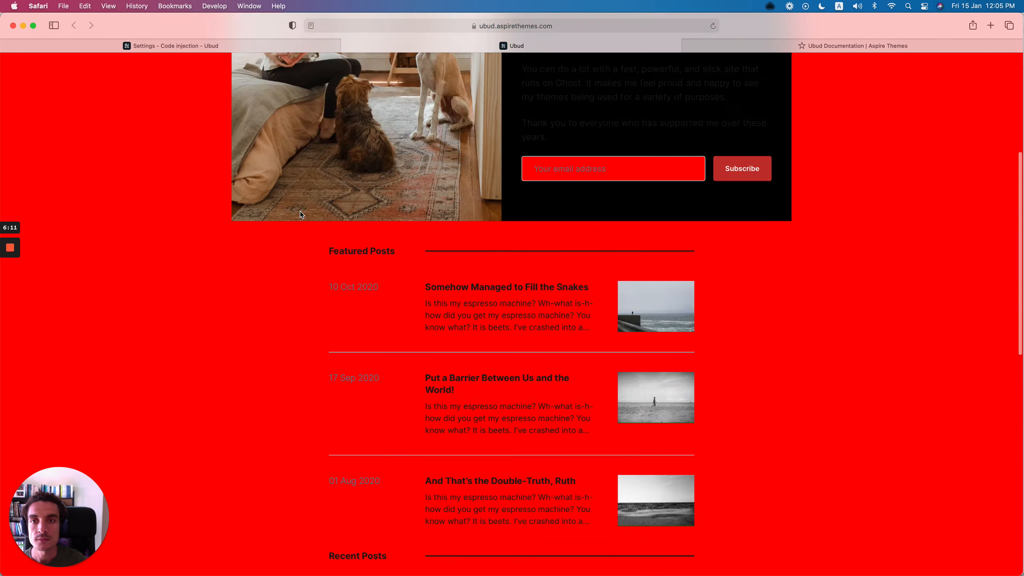
Step: Undo the #000 value of --background-hero, set it to var(--background-primary) and save the settings
click(228, 45)
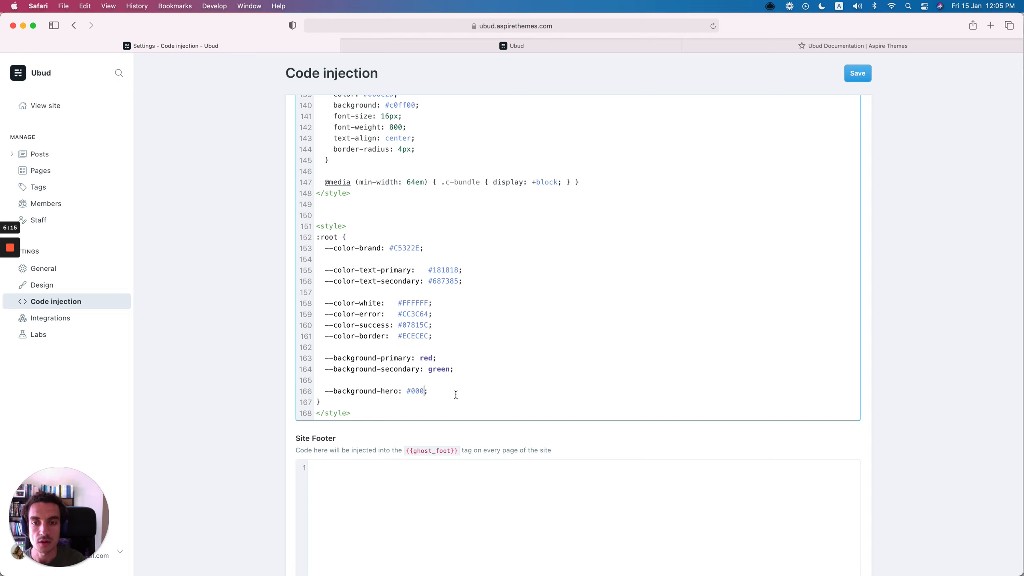
key(super+z)
click(552, 387)
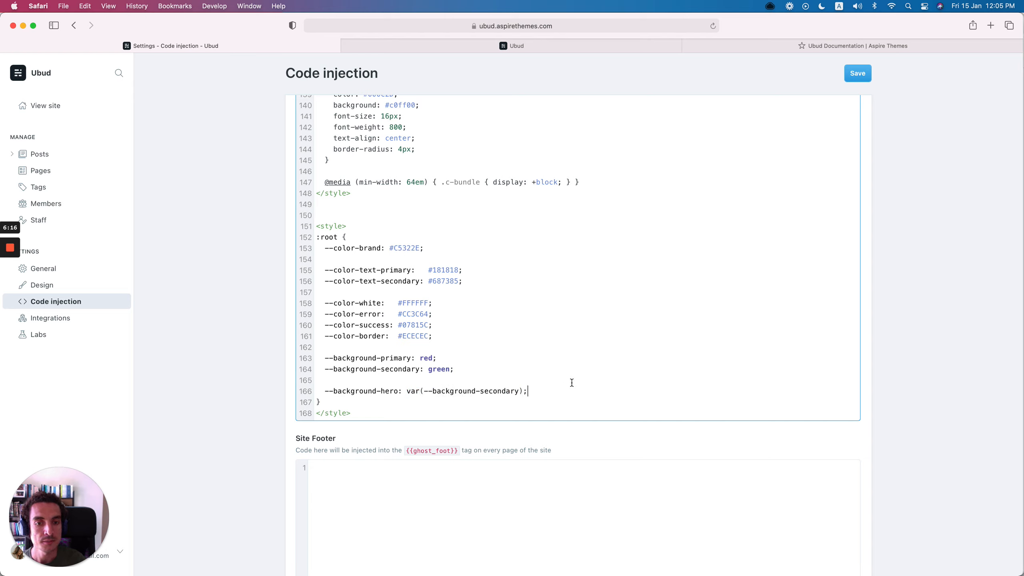
double_click(390, 357)
key(super+c)
double_click(491, 390)
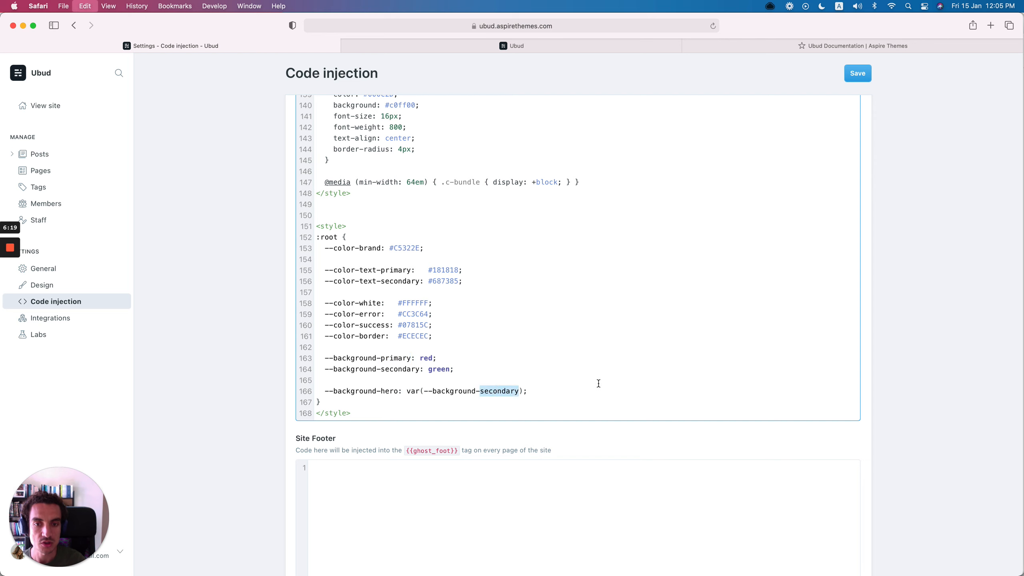
key(super+v)
key(super+s)
Step: Reload the demo home page and compare the hero and newsletter backgrounds with the background variables in the Site Header code
click(495, 47)
key(super+r)
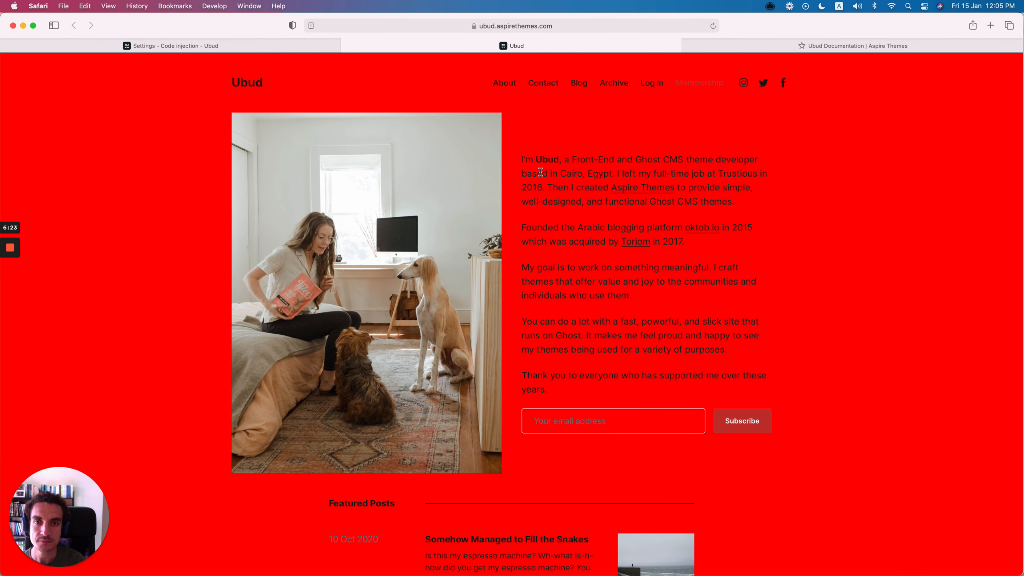
click(248, 45)
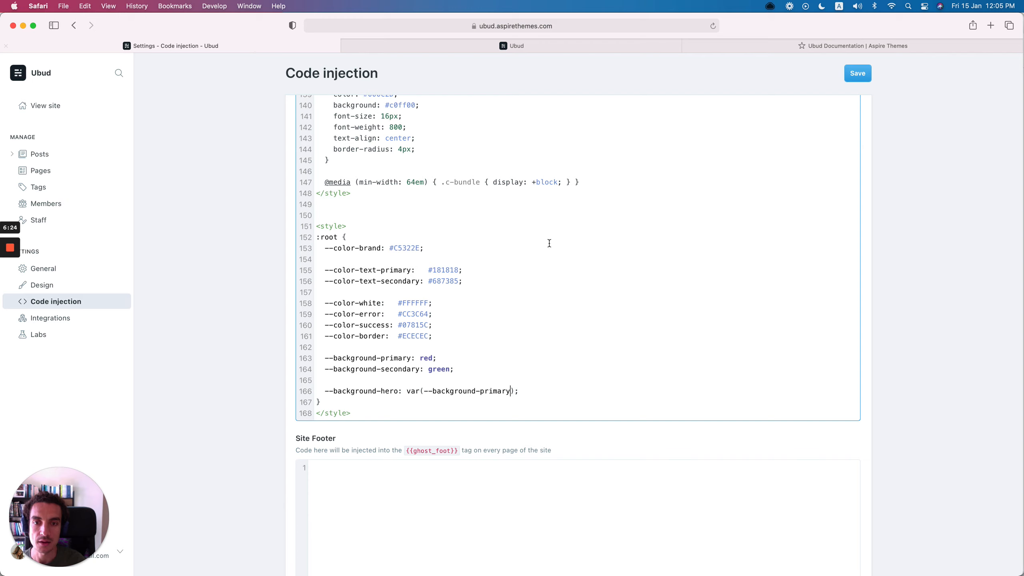
double_click(397, 357)
click(405, 370)
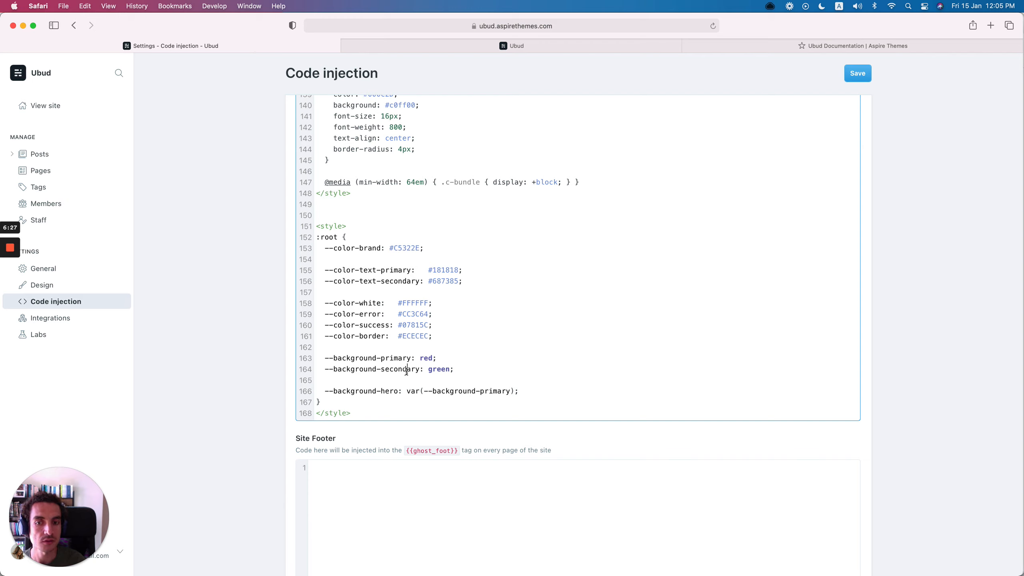
click(495, 368)
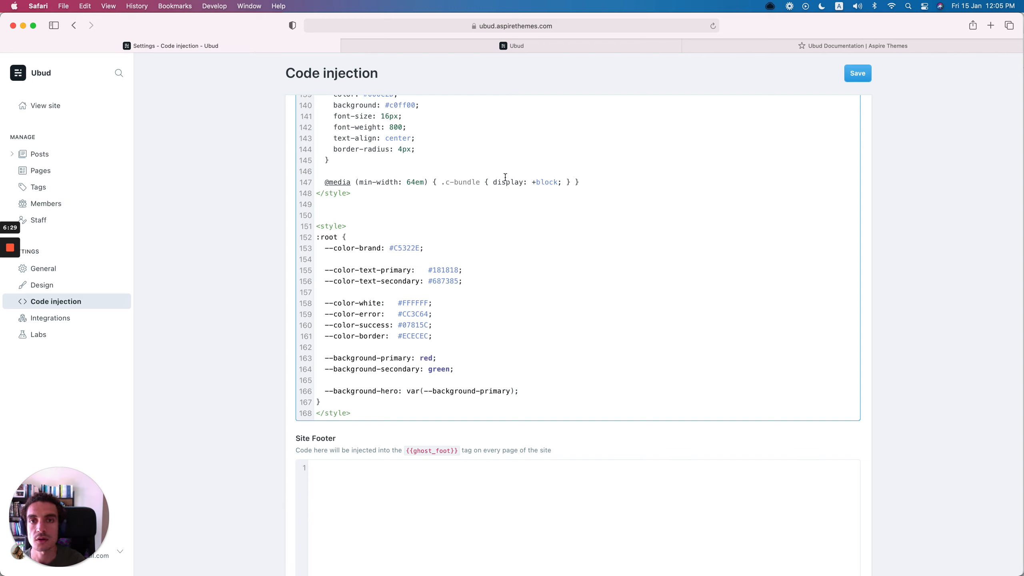
click(520, 48)
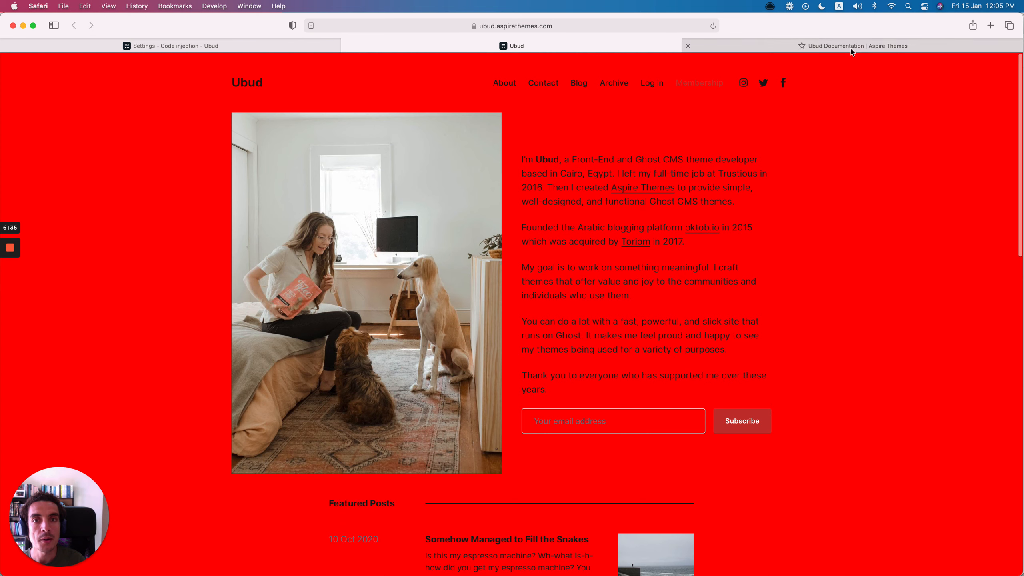
mouse_move(523, 159)
mouse_down()
mouse_move(609, 349)
mouse_move(613, 388)
mouse_move(513, 175)
mouse_move(520, 158)
mouse_up()
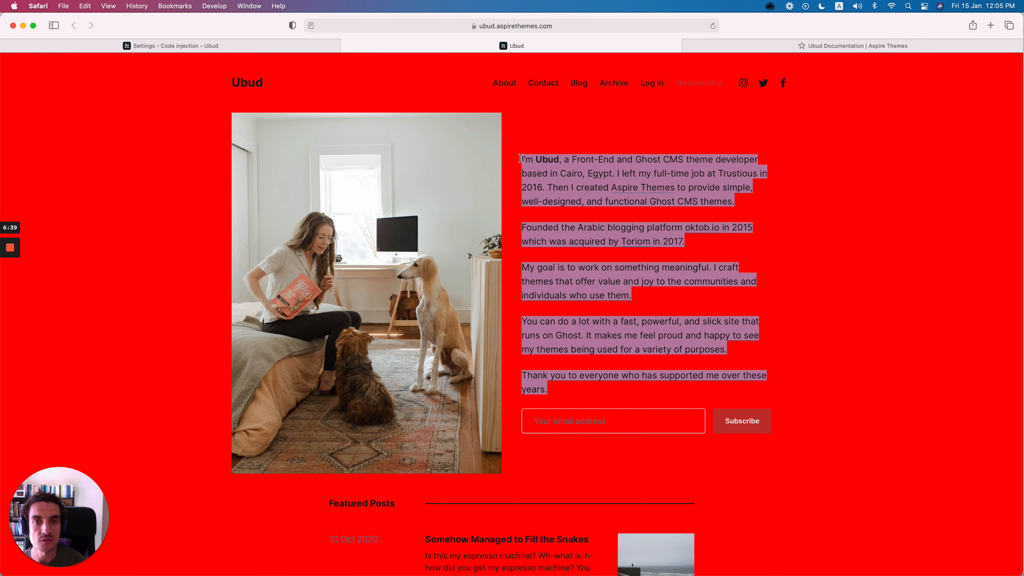
click(550, 160)
scroll(550, 159, down, 15)
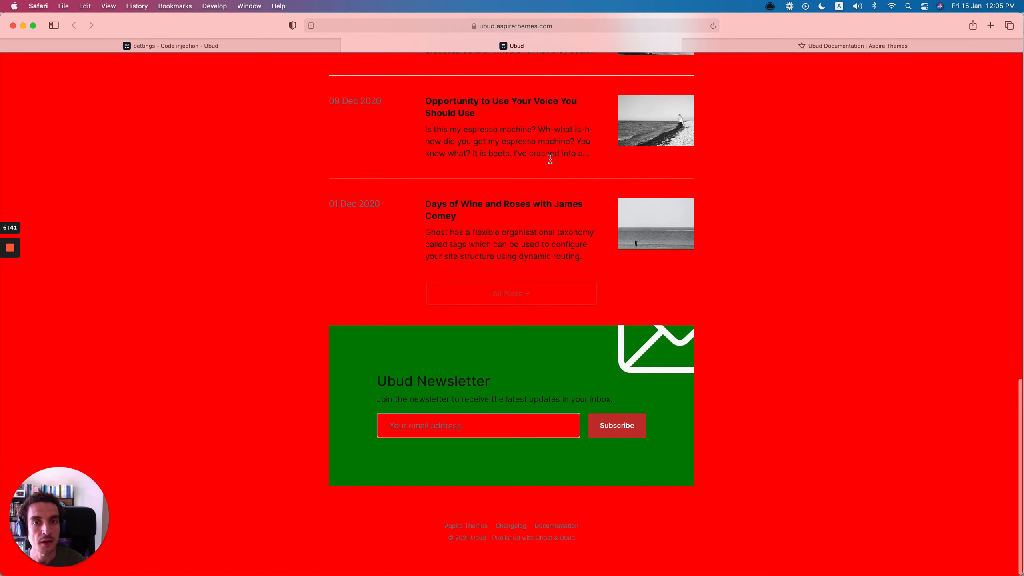
Step: Examine the --color-brand and --color-text-secondary values in the Site Header's :root block
click(208, 46)
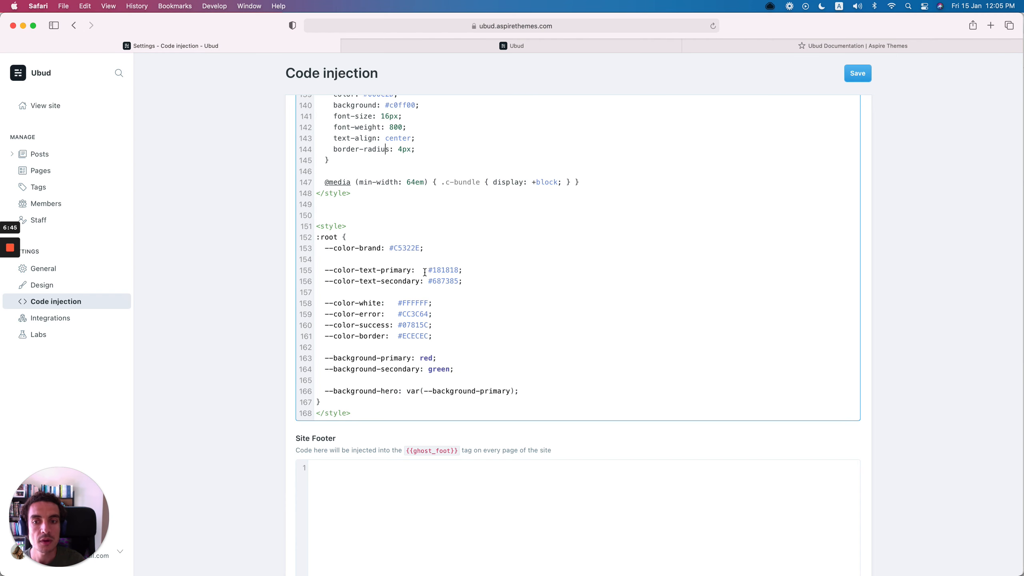
double_click(449, 280)
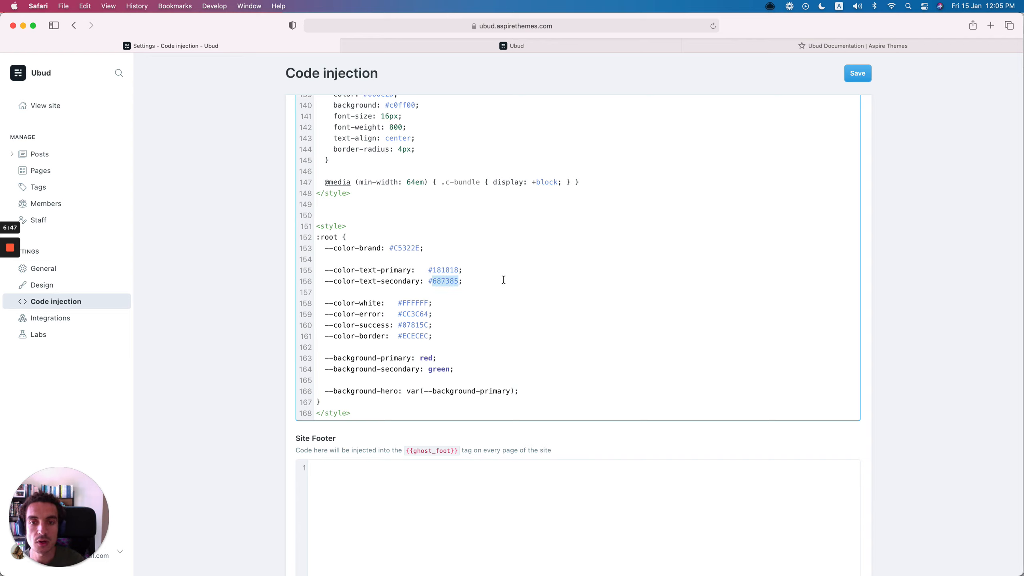
click(515, 279)
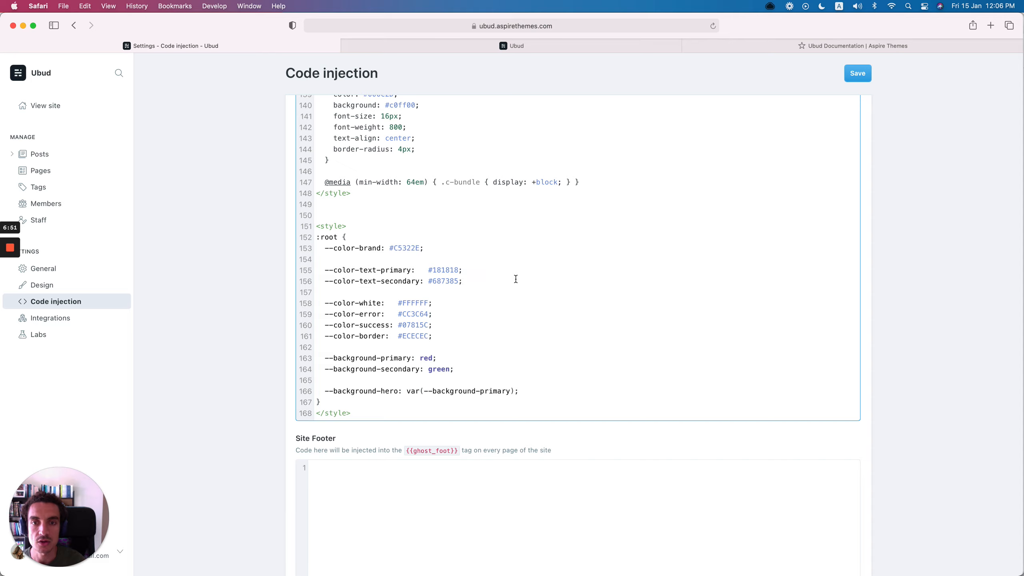
double_click(402, 247)
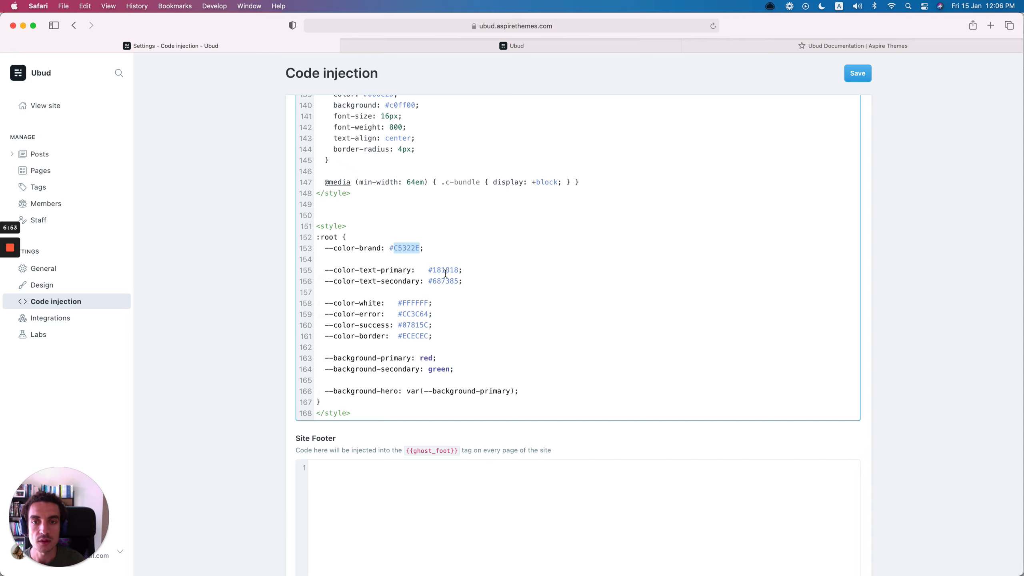
double_click(445, 281)
click(466, 280)
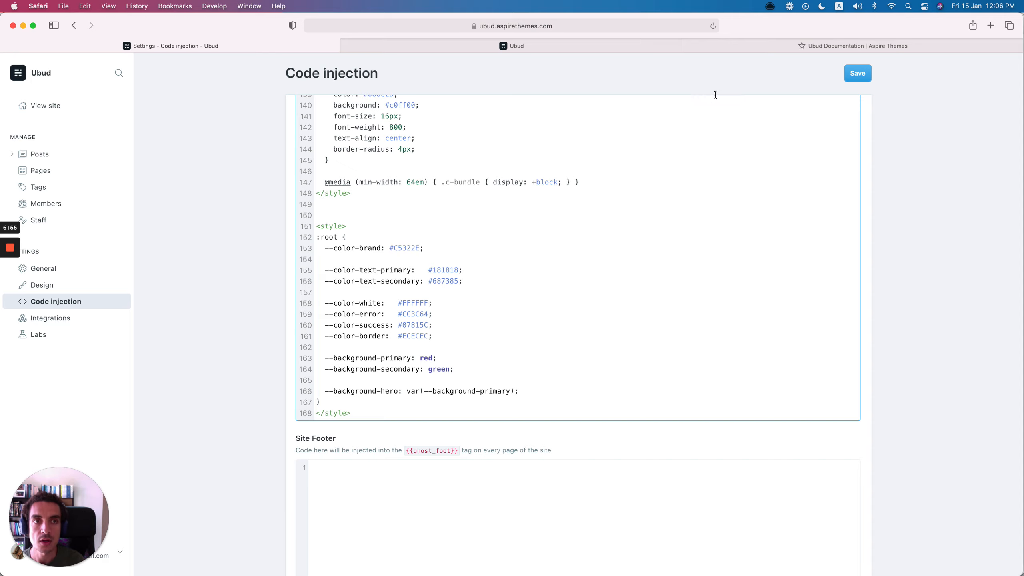
Step: Examine the color scheme examples in the Ubud Documentation, from the Dark scheme through to the Color Scheme Tools section
click(764, 48)
click(398, 222)
scroll(398, 222, down, 20)
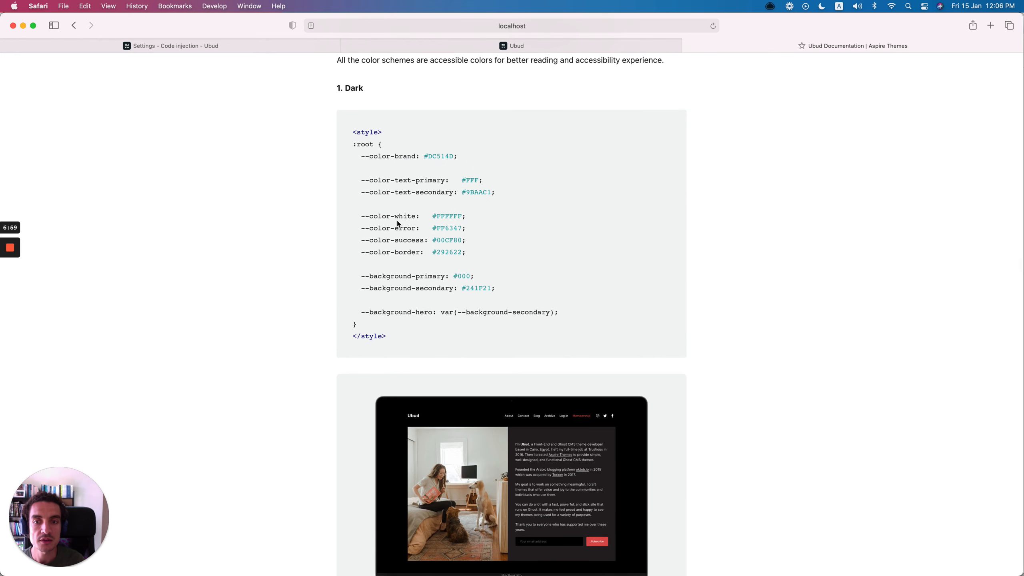
drag(419, 341, 340, 133)
key(super+c)
click(345, 104)
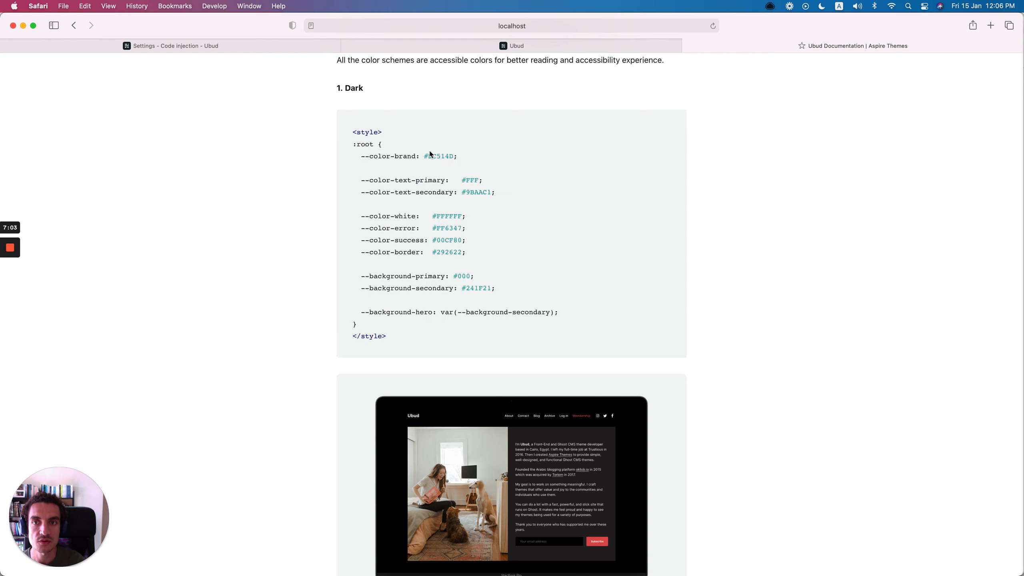
scroll(477, 401, down, 15)
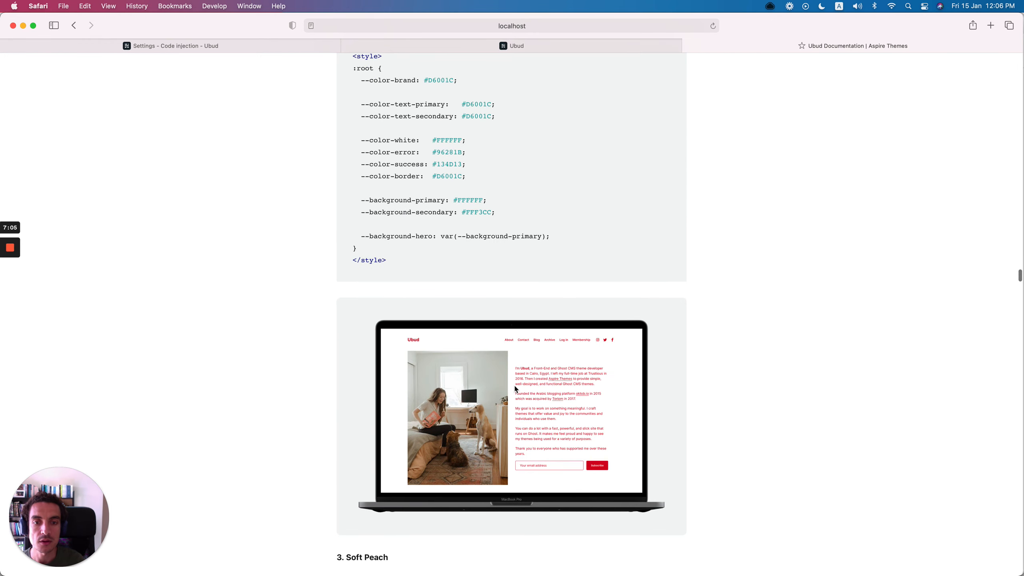
scroll(516, 390, down, 10)
scroll(552, 389, down, 15)
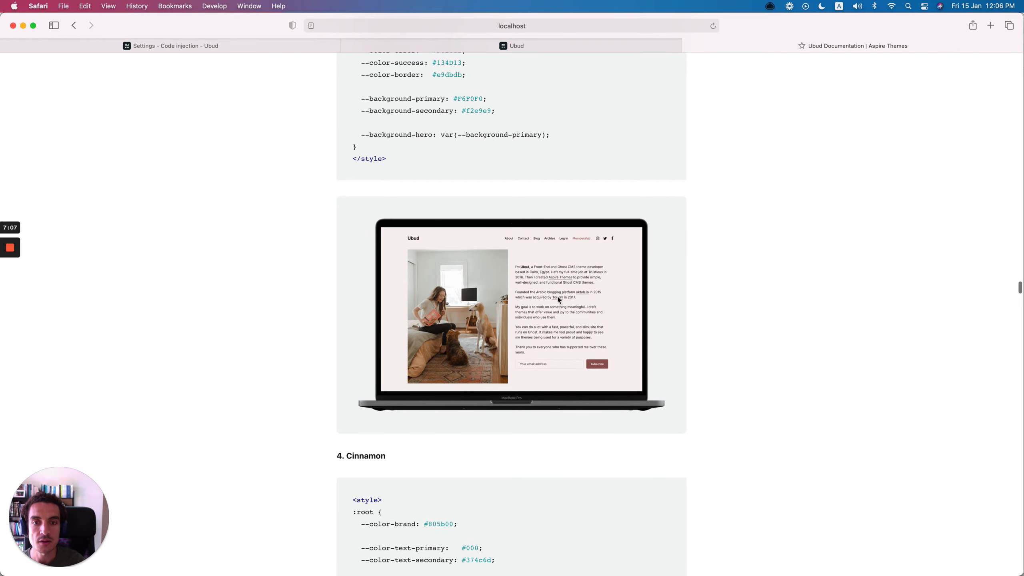
scroll(526, 300, down, 20)
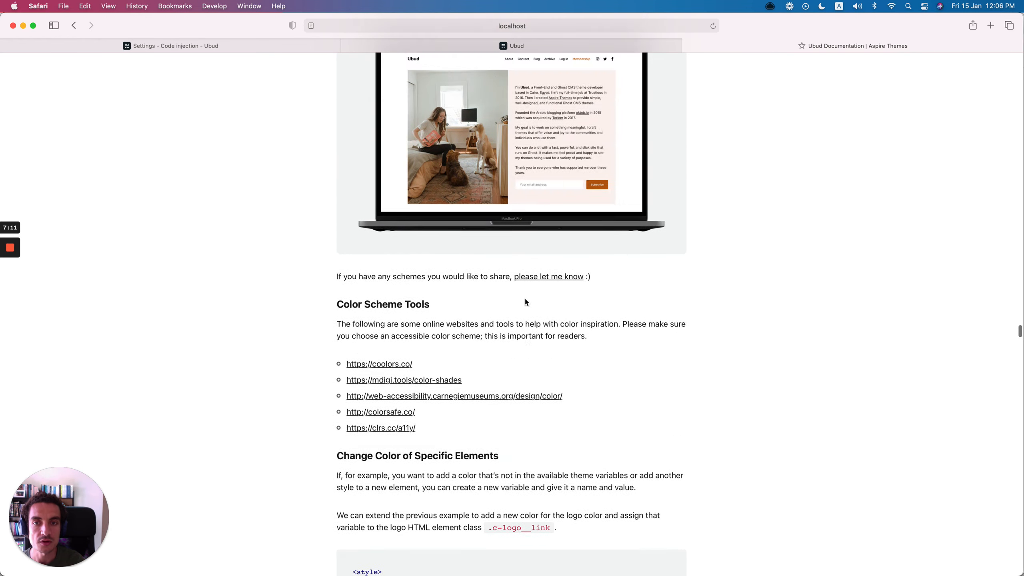
scroll(525, 301, up, 20)
scroll(523, 299, up, 10)
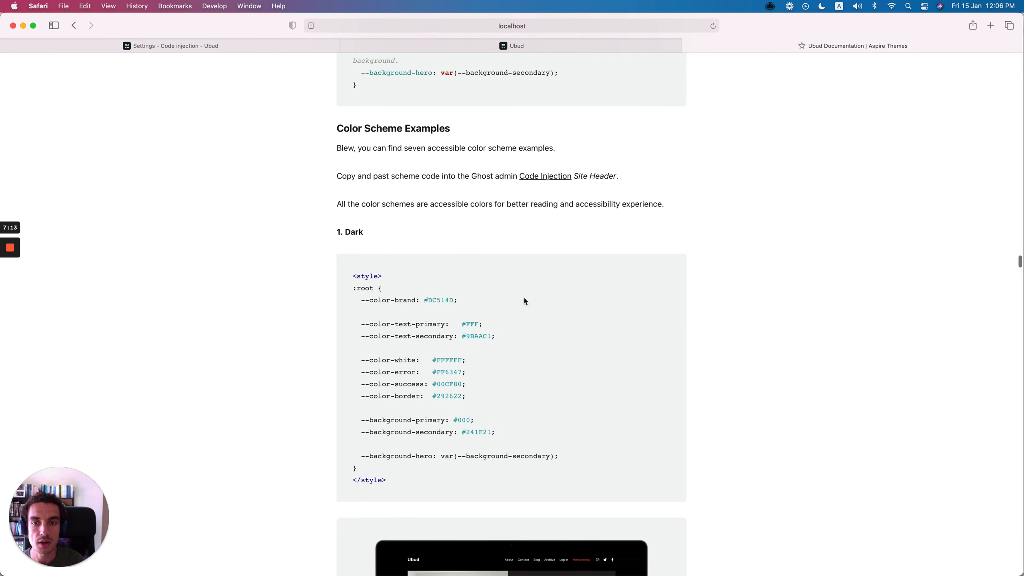
Step: Replace the Site Header's color style block with the Dark scheme code copied from the Ubud Documentation
scroll(403, 214, down, 3)
drag(353, 187, 413, 391)
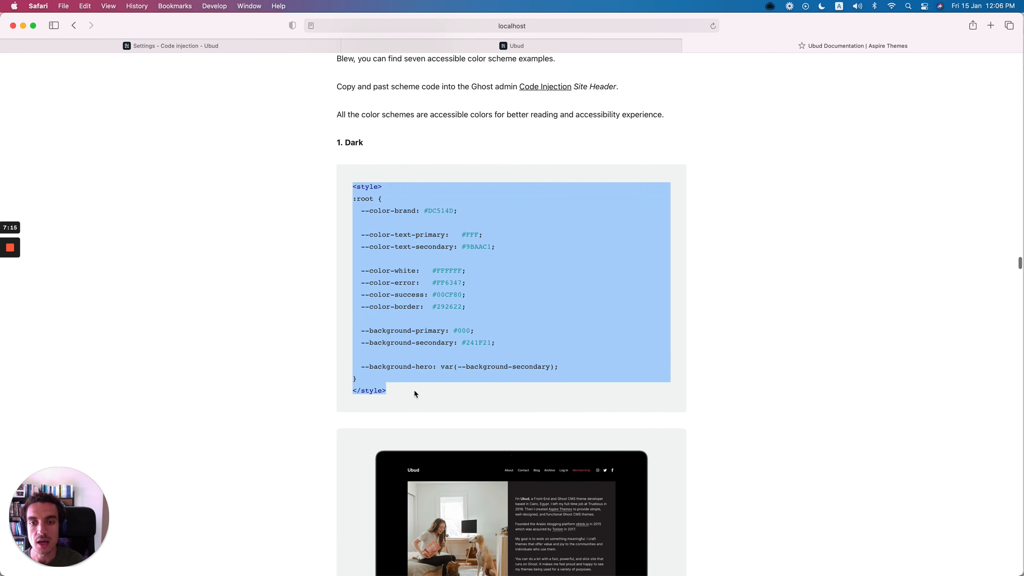
click(133, 46)
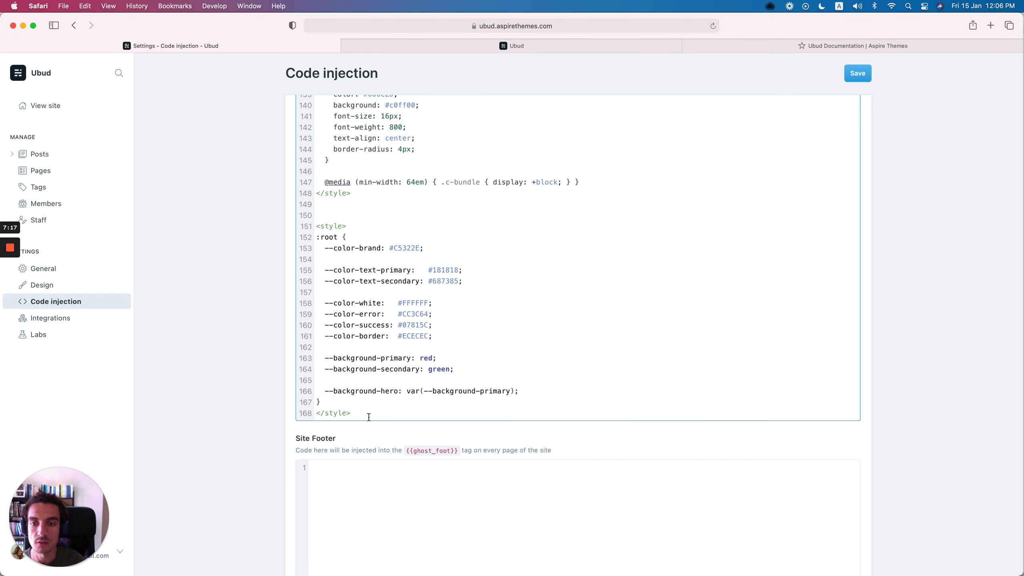
drag(368, 416, 269, 228)
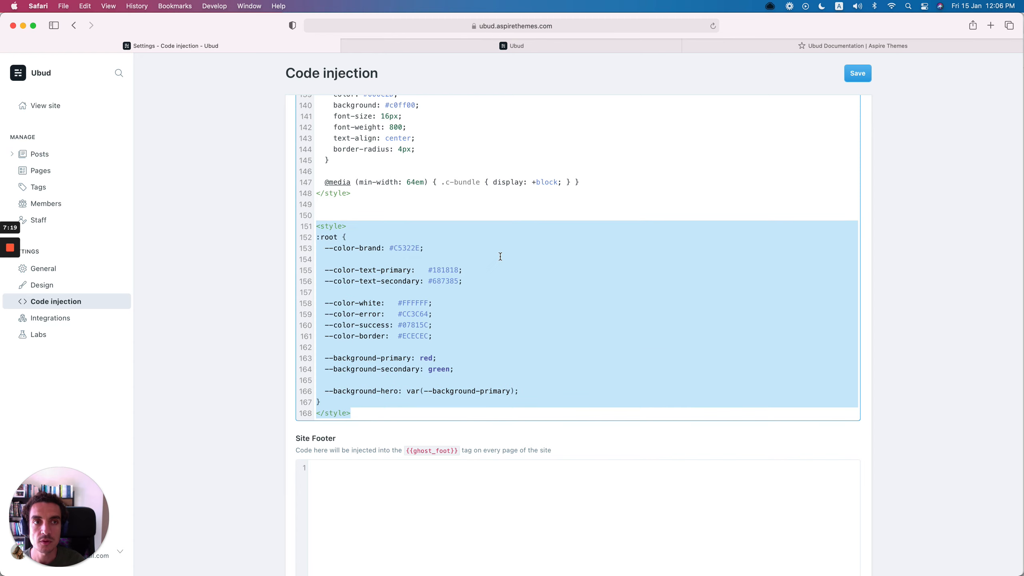
click(805, 46)
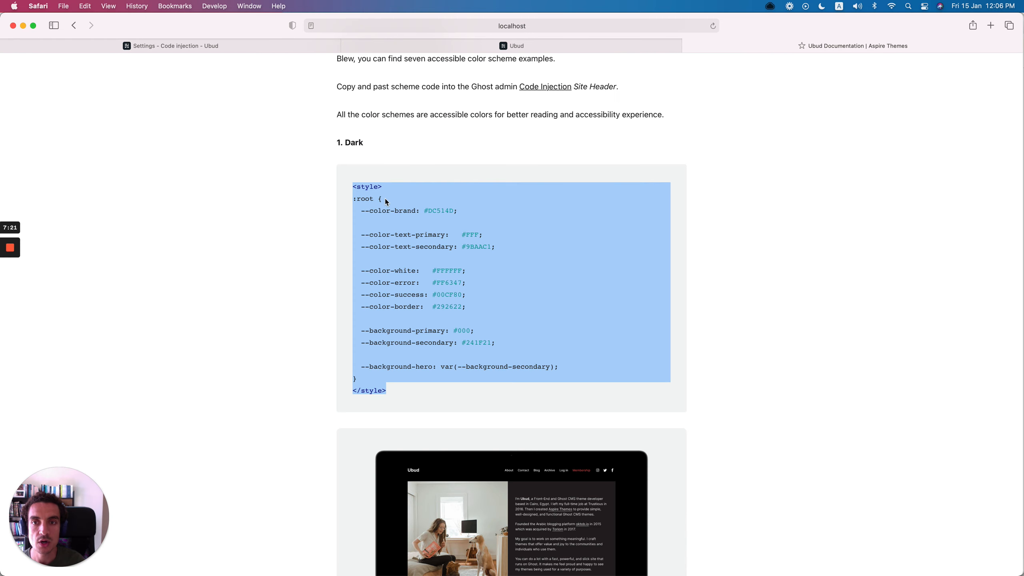
click(241, 48)
key(super+v)
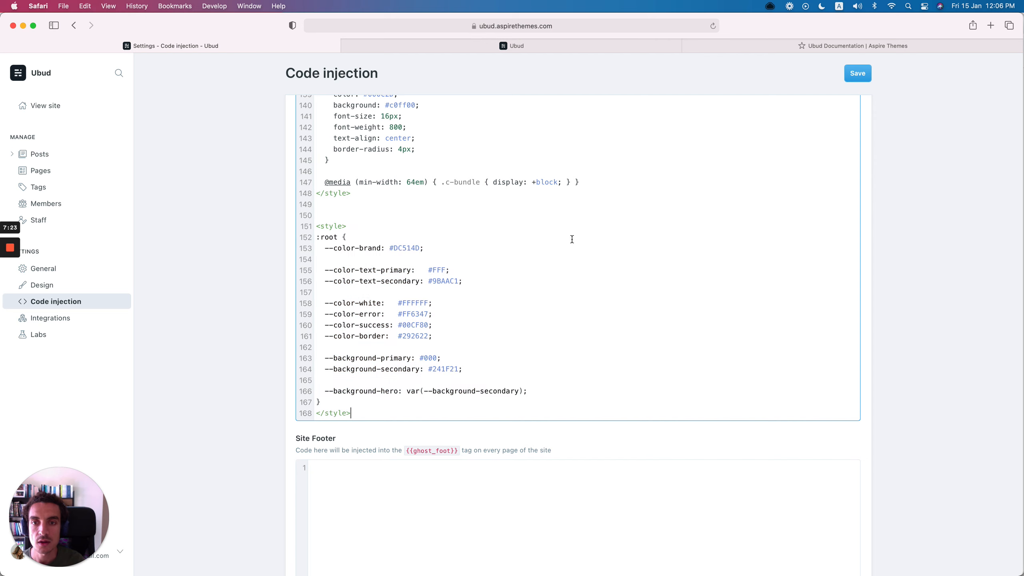
Step: Save the Dark color scheme in the Site Header and review the reloaded demo home page from hero to footer
key(super+s)
click(572, 44)
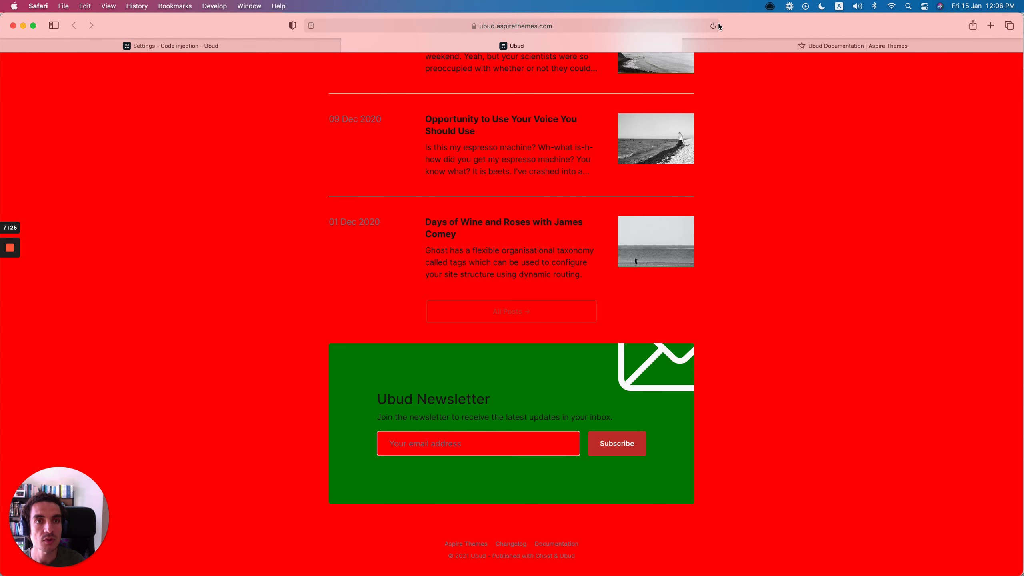
click(713, 26)
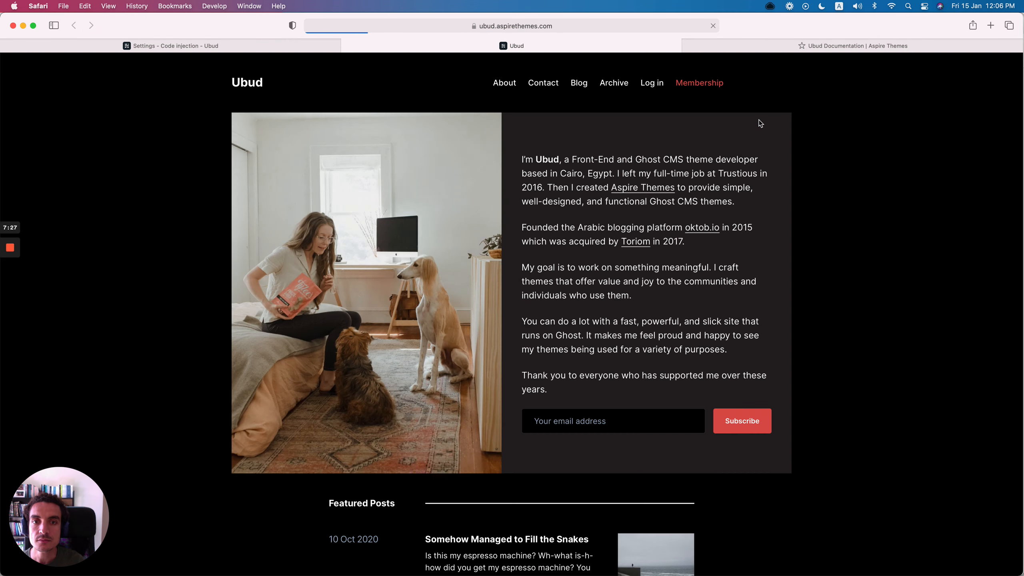
scroll(811, 129, down, 15)
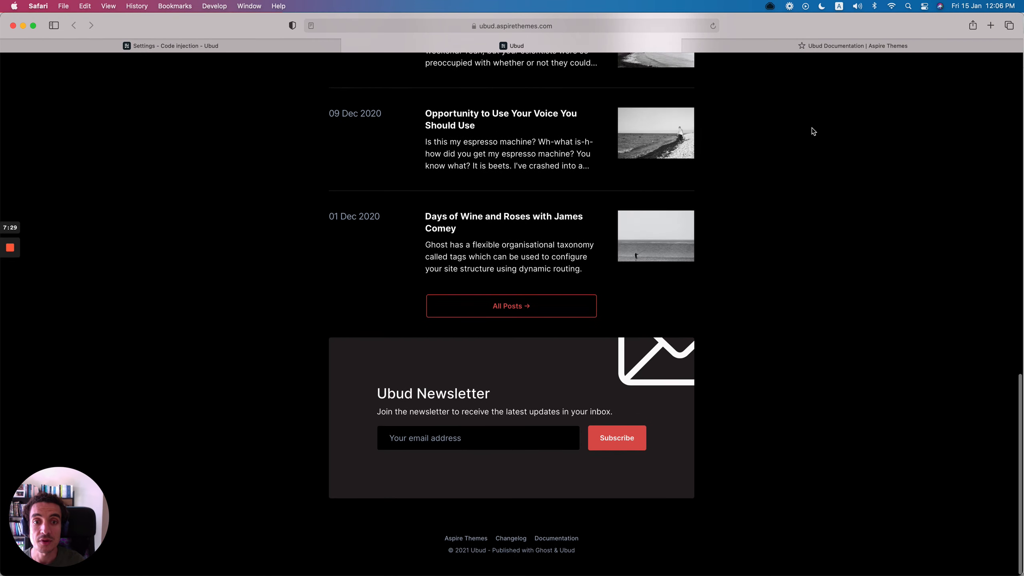
scroll(813, 132, up, 15)
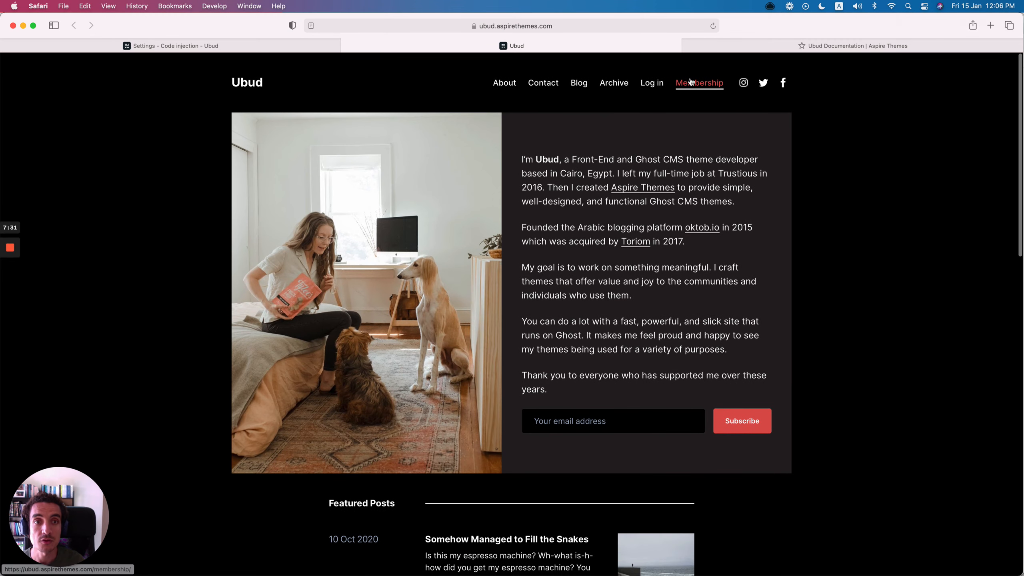
Step: Examine the Dark scheme on the Membership page and in the home page's newsletter box and hero text
click(689, 82)
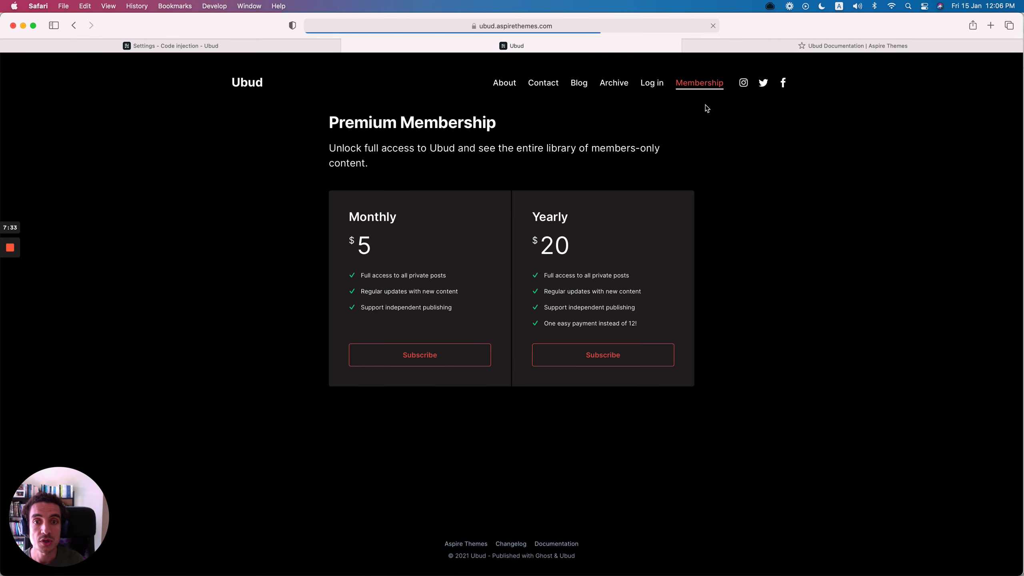
click(614, 84)
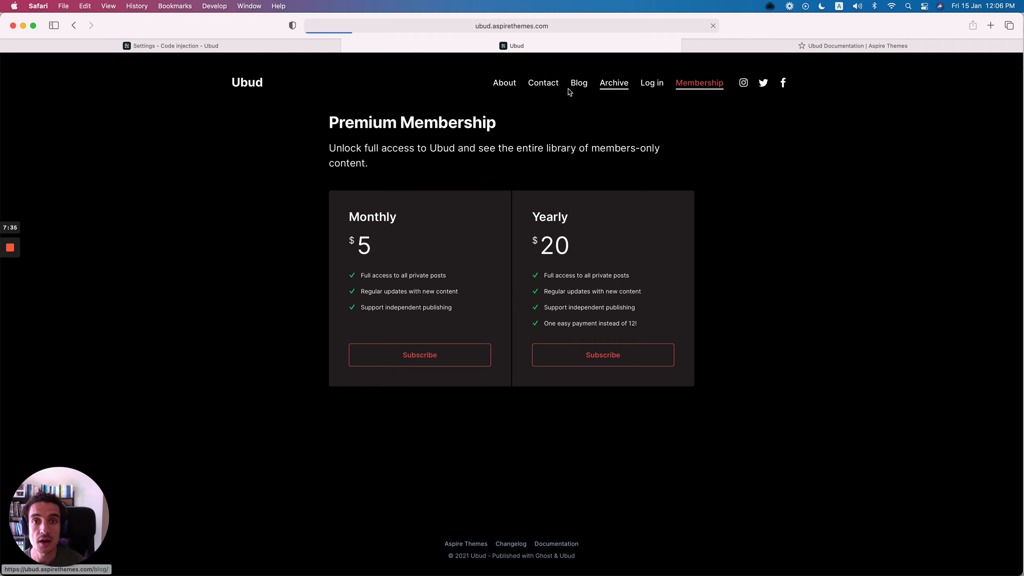
click(253, 84)
scroll(285, 212, down, 20)
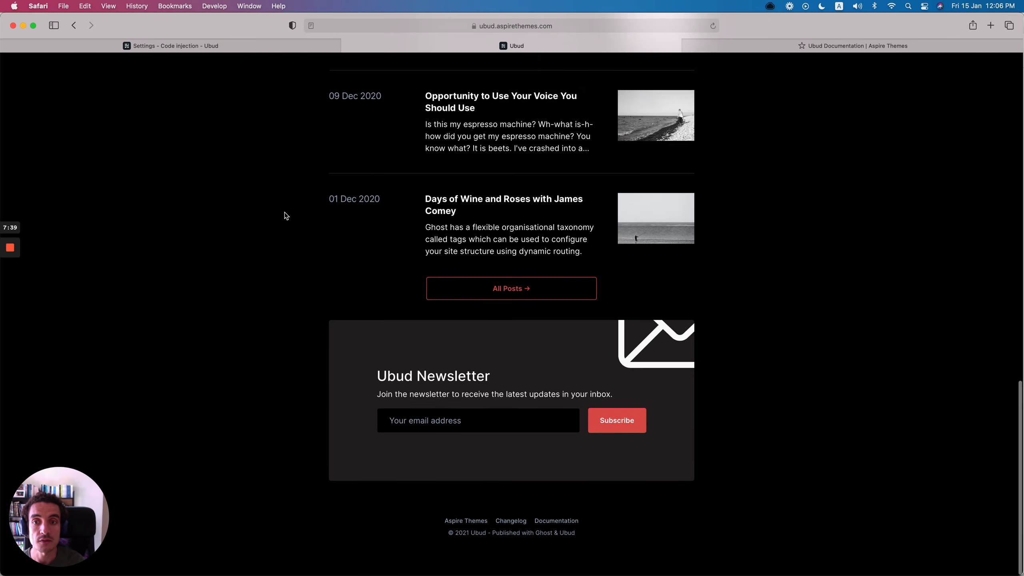
scroll(285, 212, up, 20)
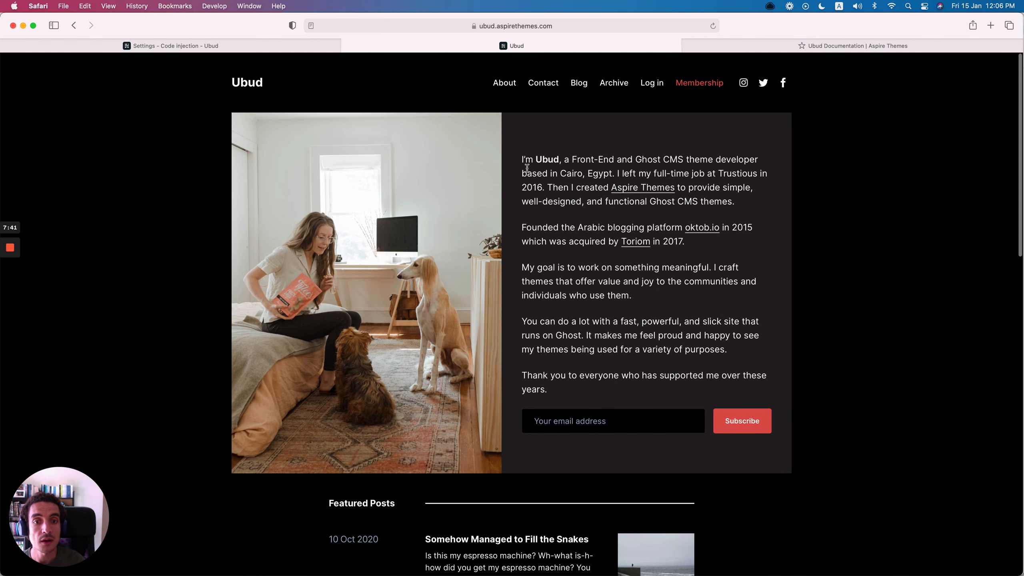
drag(526, 167, 590, 388)
click(591, 389)
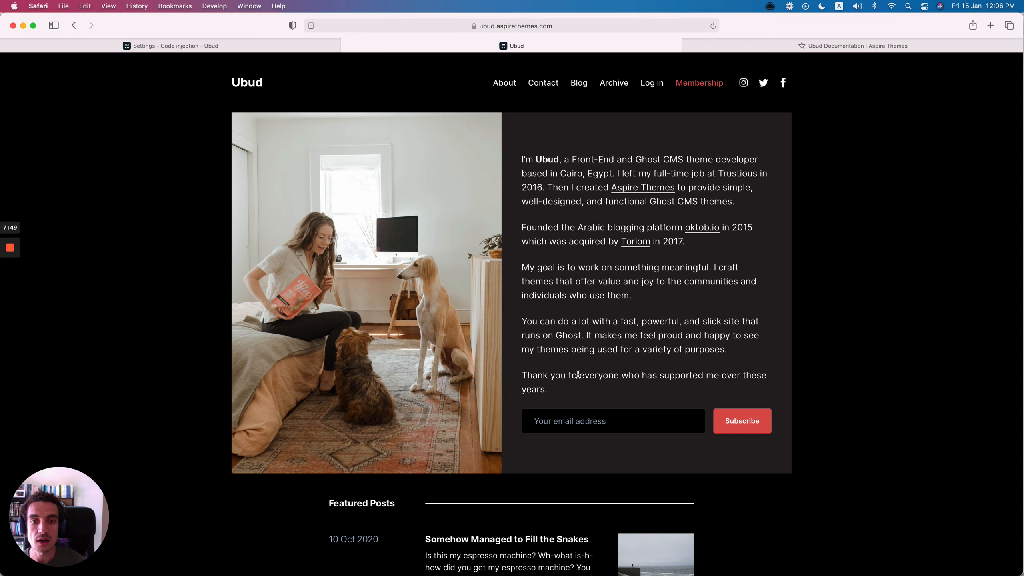
drag(523, 160, 579, 369)
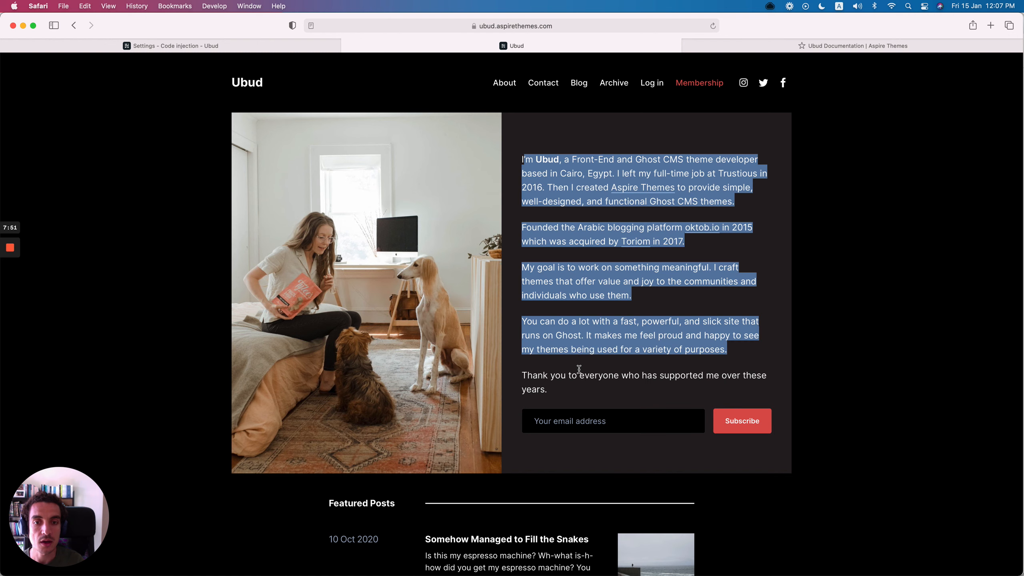
click(579, 369)
scroll(272, 145, up, 1)
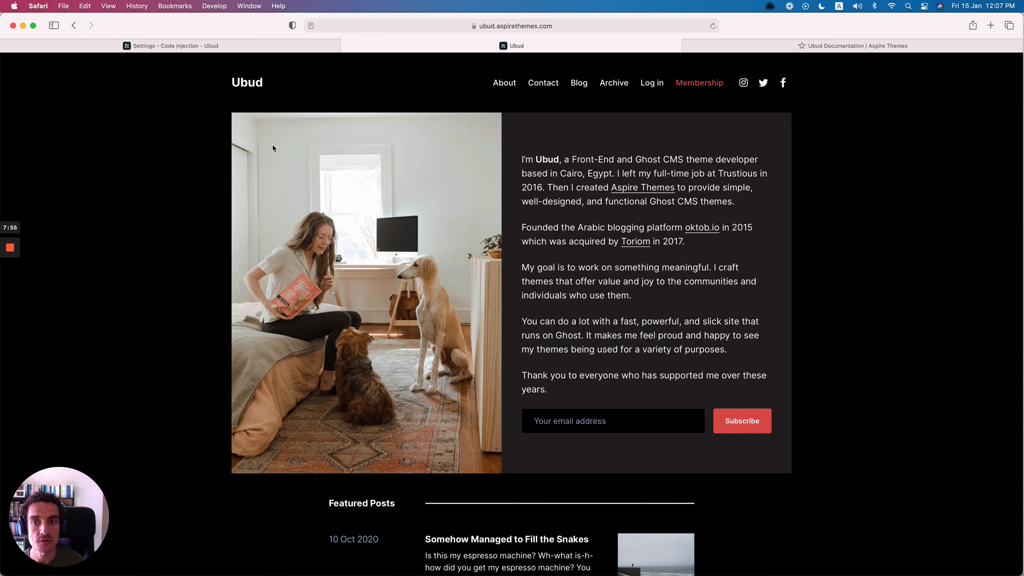
Step: Switch to VS Code, comment out the home template in routes.yaml, enable home-image-circle instead and save the file
click(225, 45)
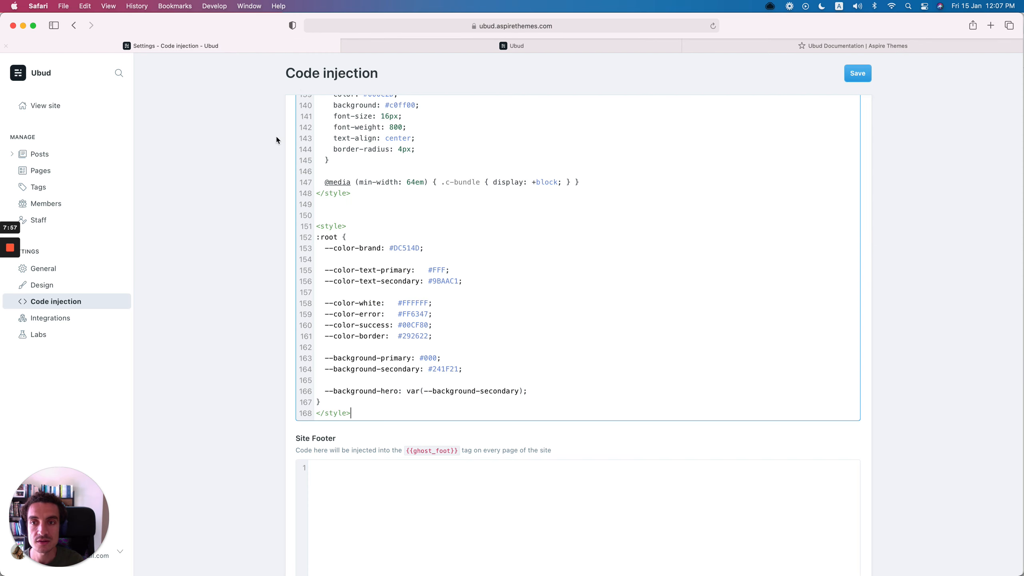
click(62, 334)
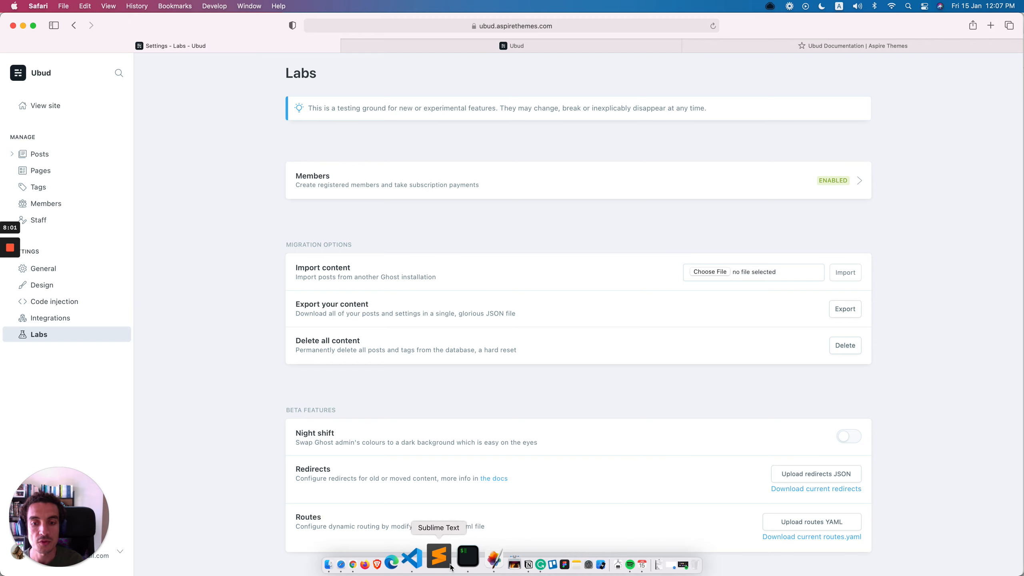
click(423, 569)
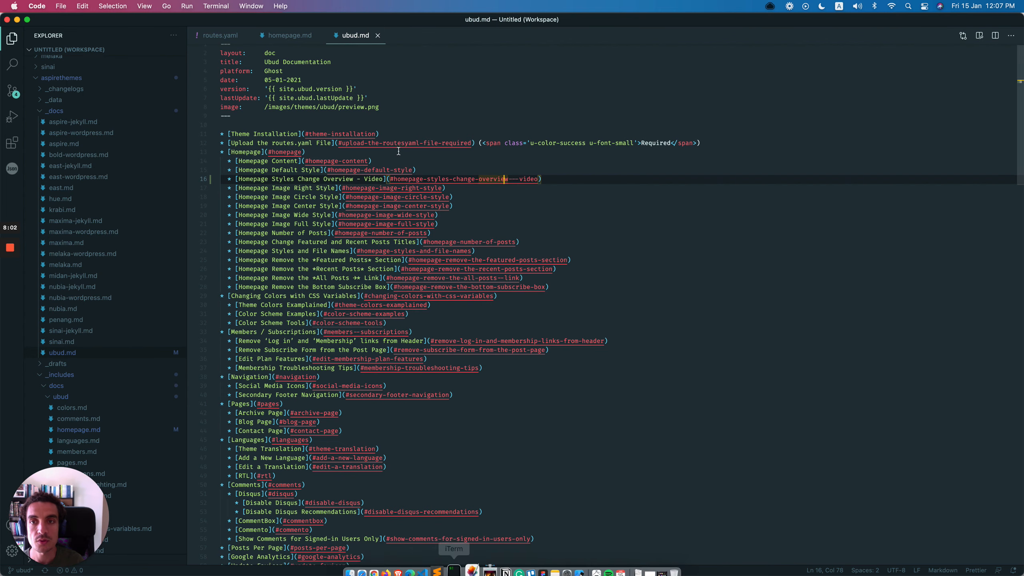
click(220, 35)
click(317, 103)
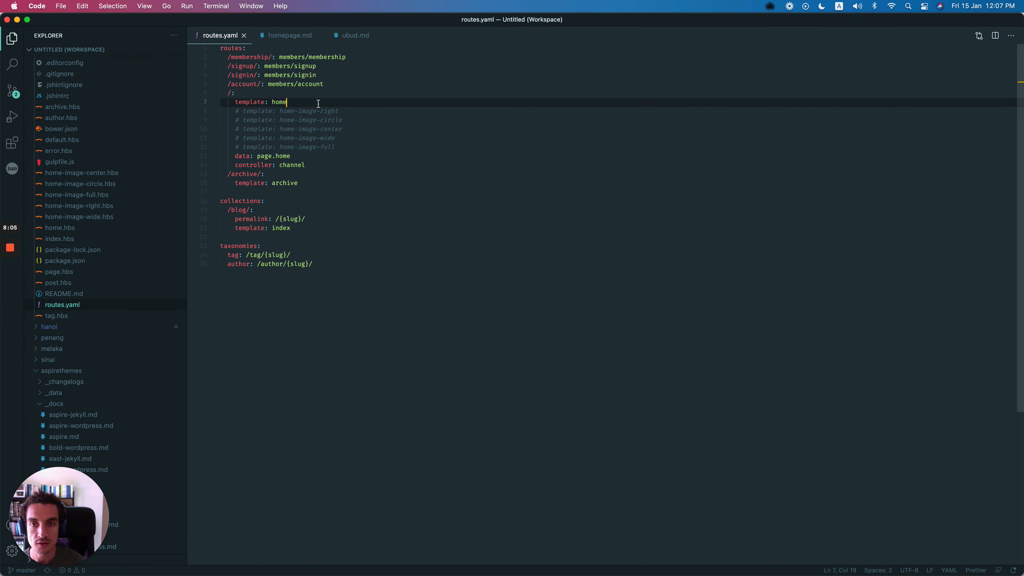
key(super+slash)
key(Down)
key(Down)
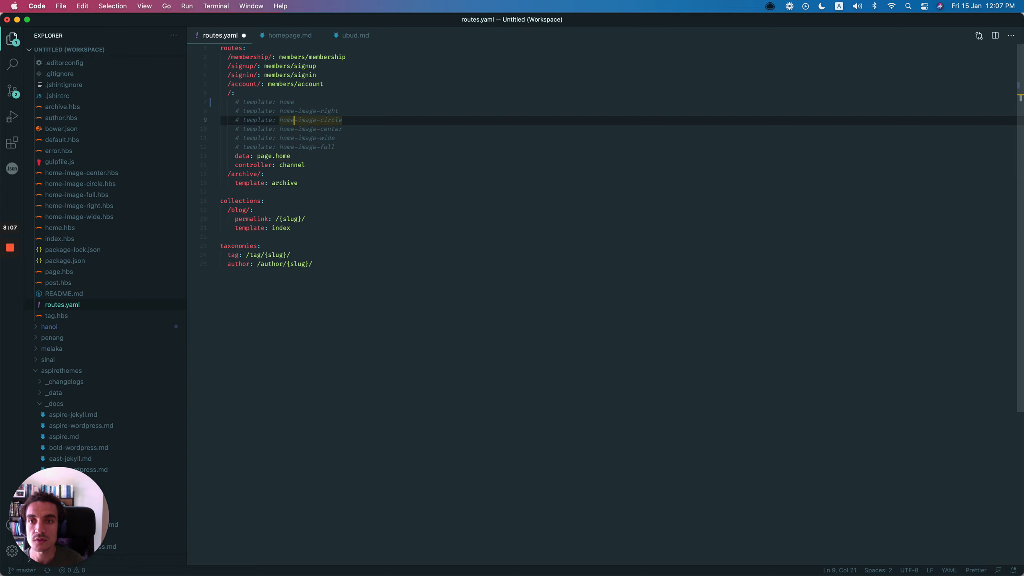
key(super+slash)
key(super+s)
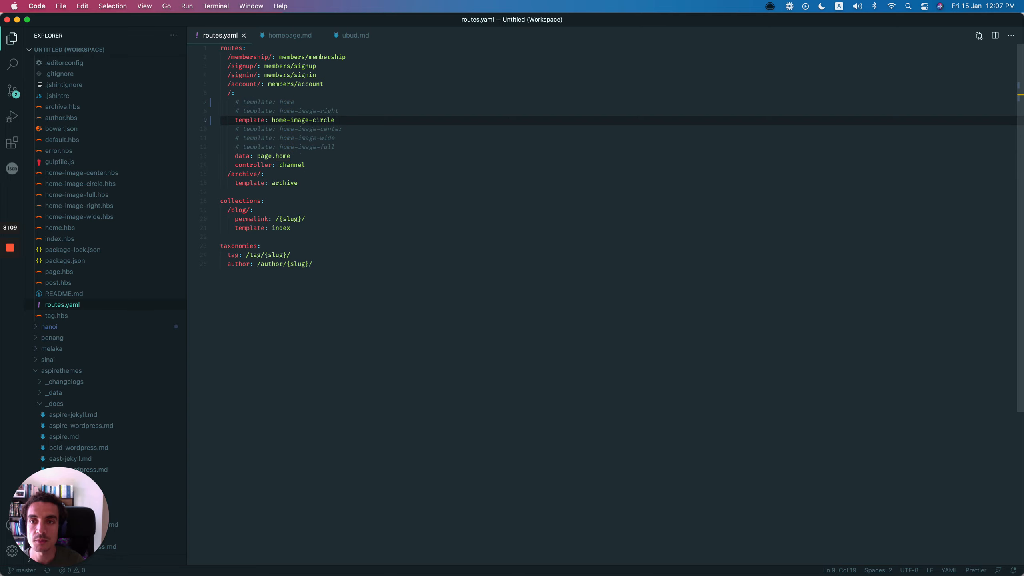
Step: Upload the edited routes.yaml from the ubud folder as the site's routes file in Ghost's Labs settings
double_click(325, 119)
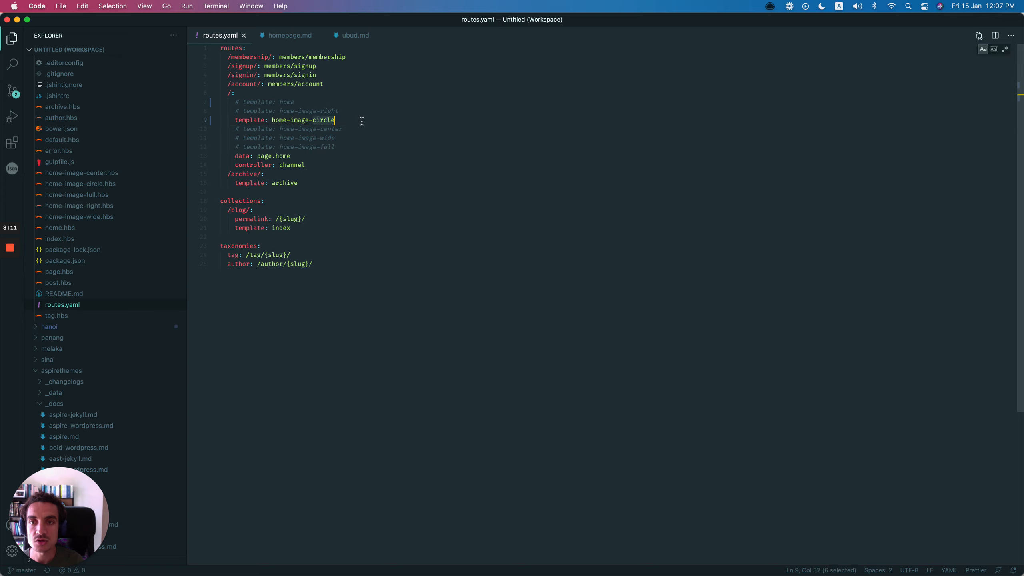
key(super+Tab)
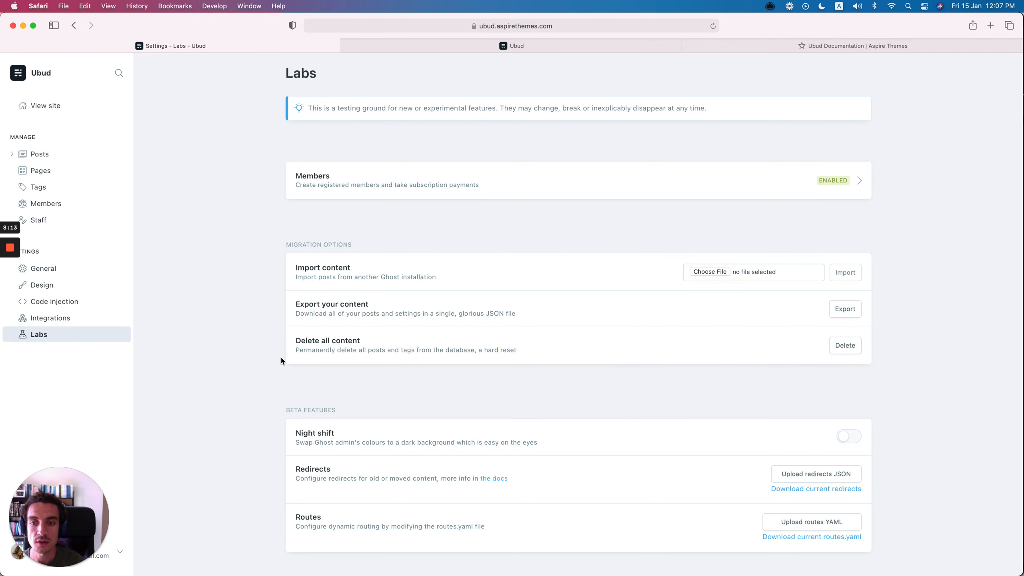
click(809, 523)
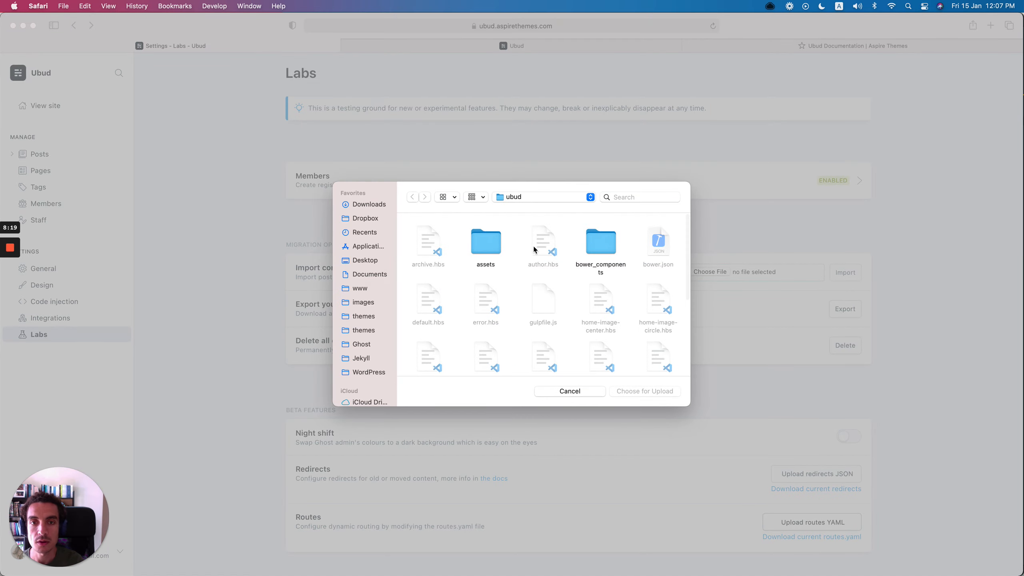
scroll(539, 281, down, 5)
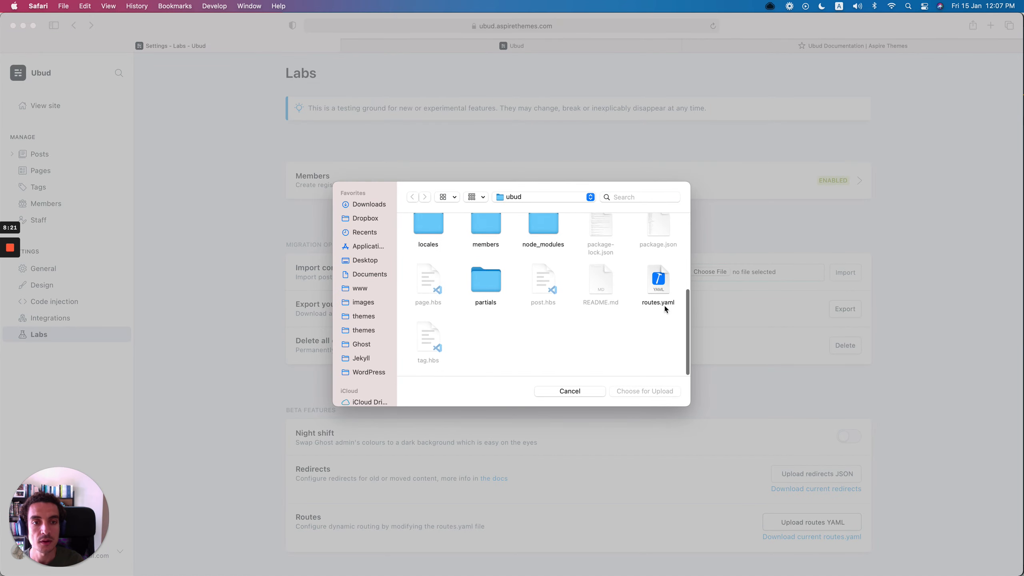
click(658, 284)
click(644, 391)
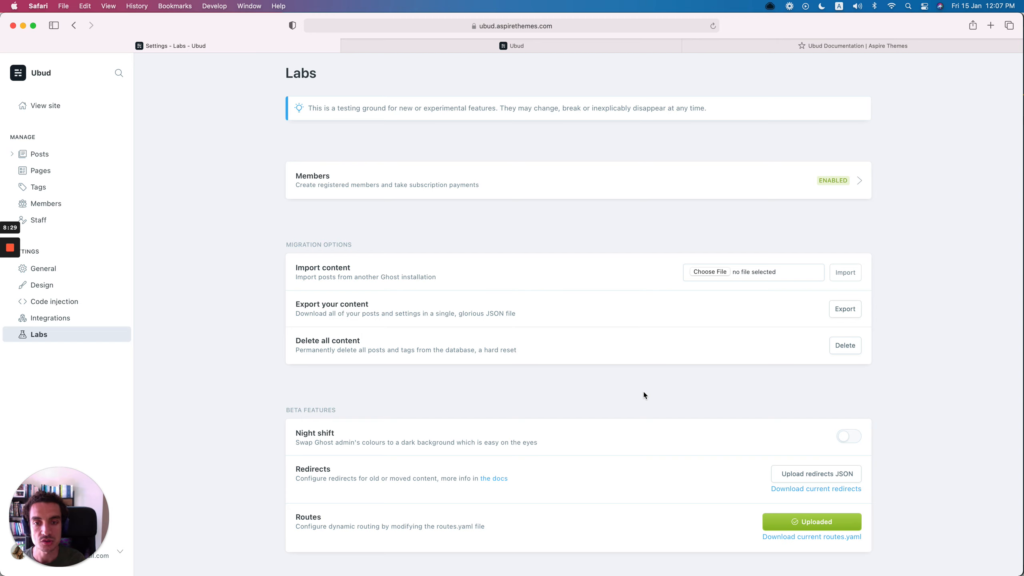
Step: Examine the other home template options in routes.yaml and reload the demo home page to check the circle image layout
key(super+Tab)
key(Down)
key(Down)
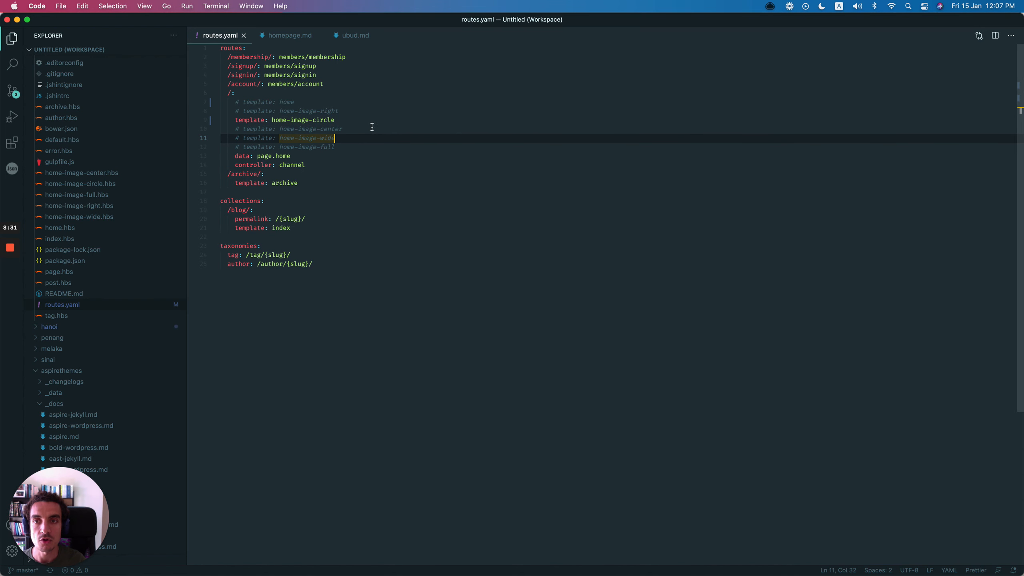
click(394, 115)
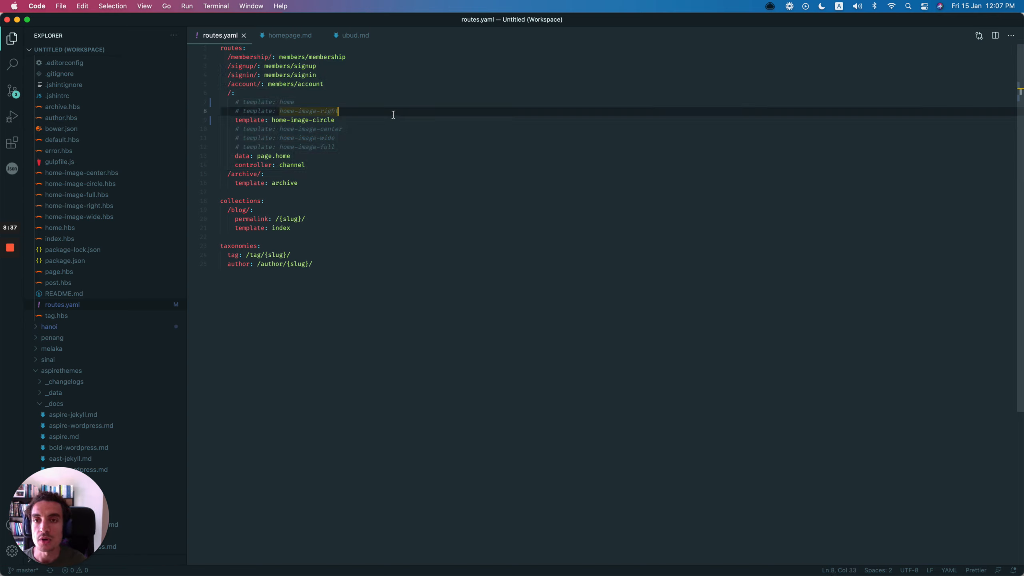
key(super+Tab)
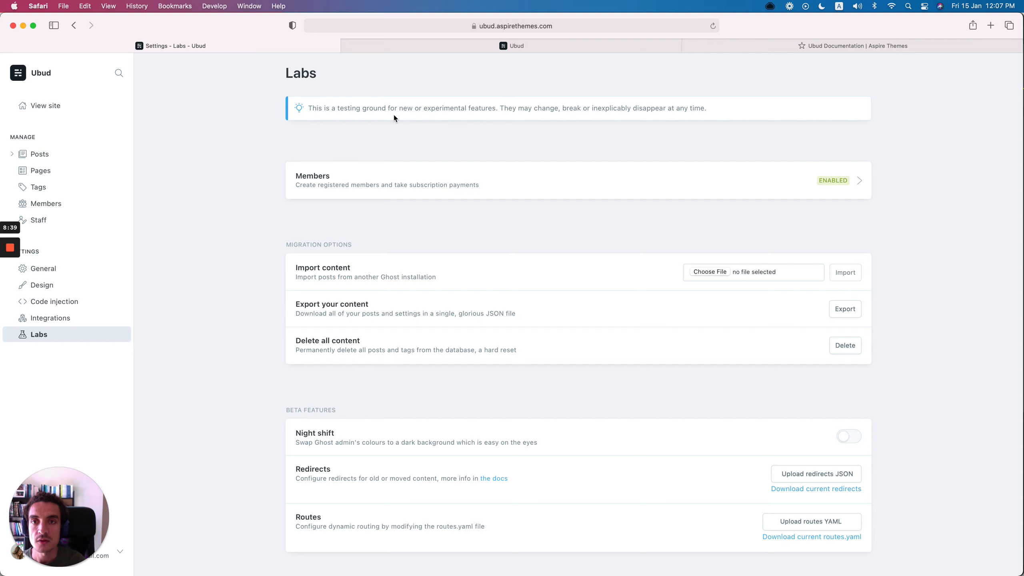
click(386, 48)
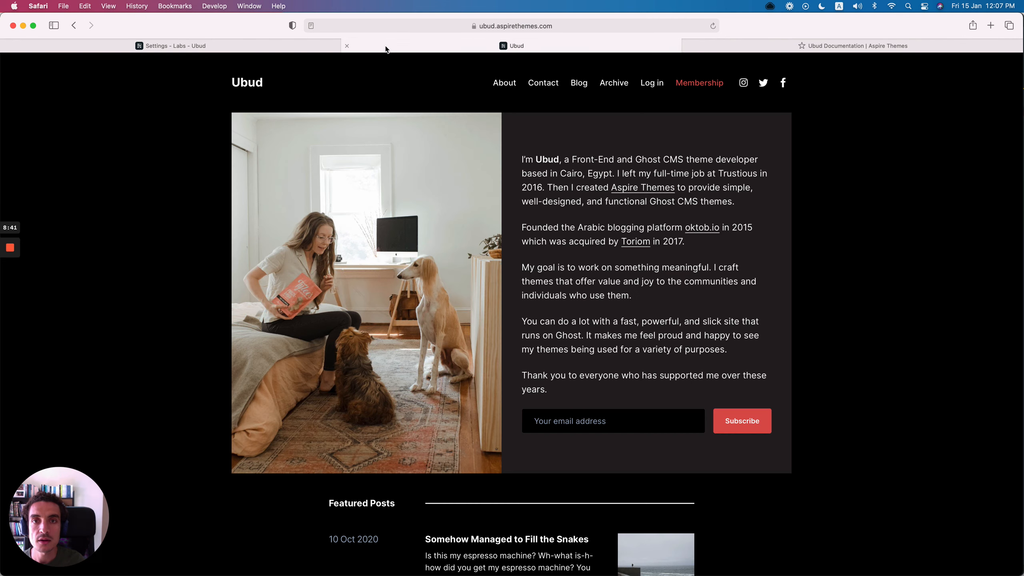
click(713, 26)
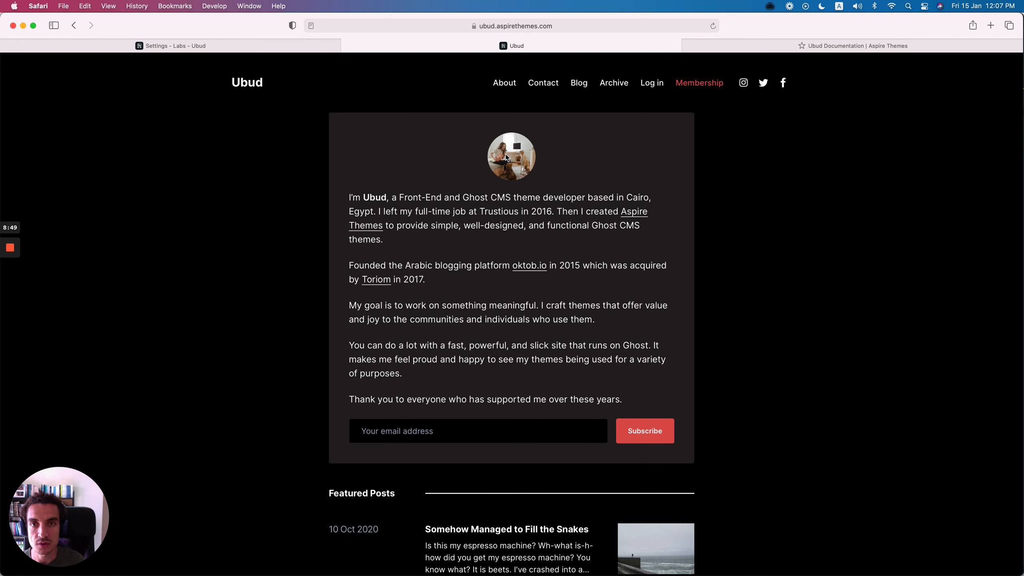
Step: Restore the default home template in routes.yaml and upload the file again in Ghost's Labs settings
click(210, 46)
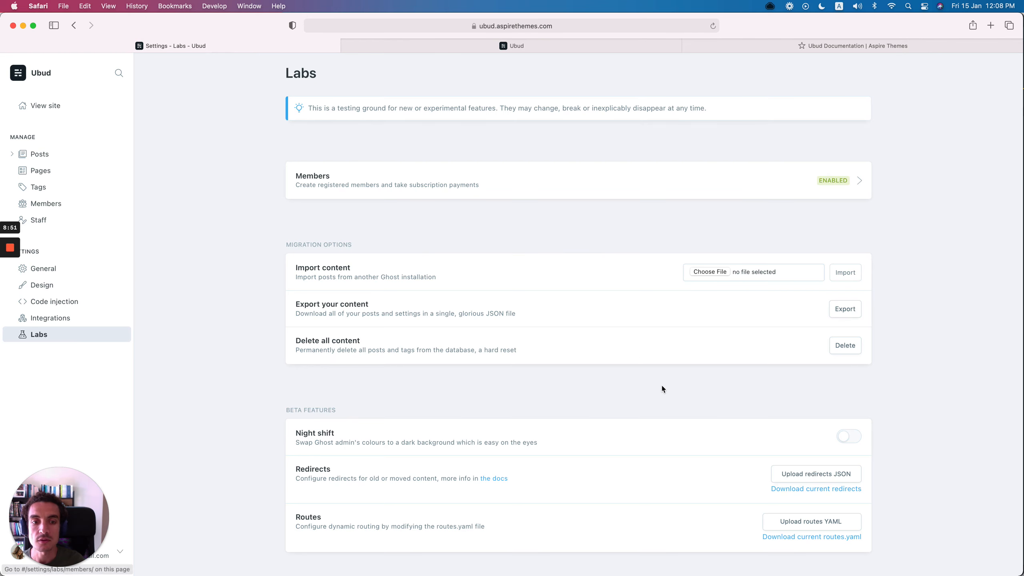
click(777, 520)
key(super+Tab)
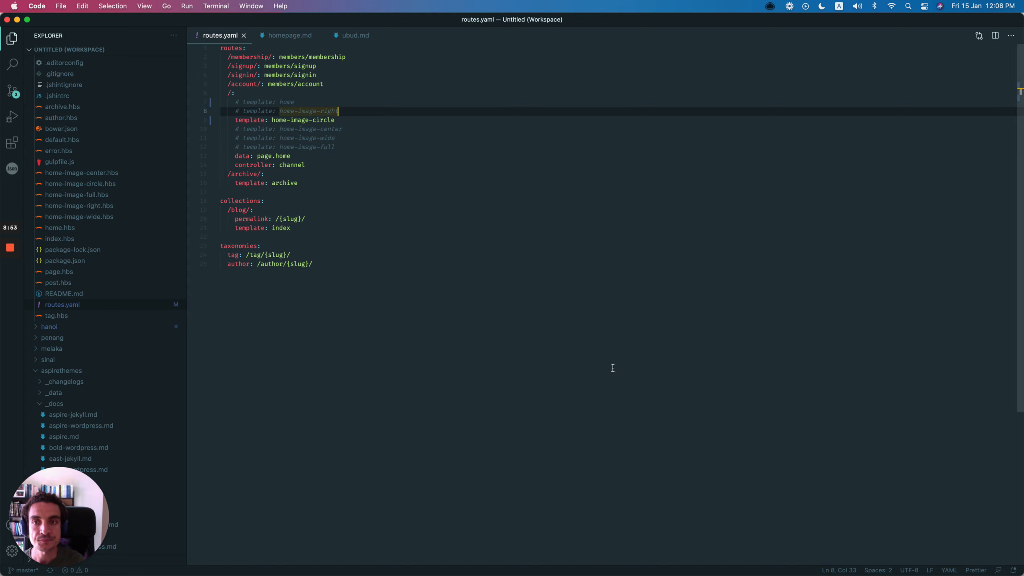
key(super+Tab)
Step: Replace the Site Header's Dark color block with the documentation's scheme using #D6001C for brand, text and border, #FFFFFF and #FFF3CC for backgrounds, and save
click(853, 45)
drag(354, 107, 406, 320)
click(218, 45)
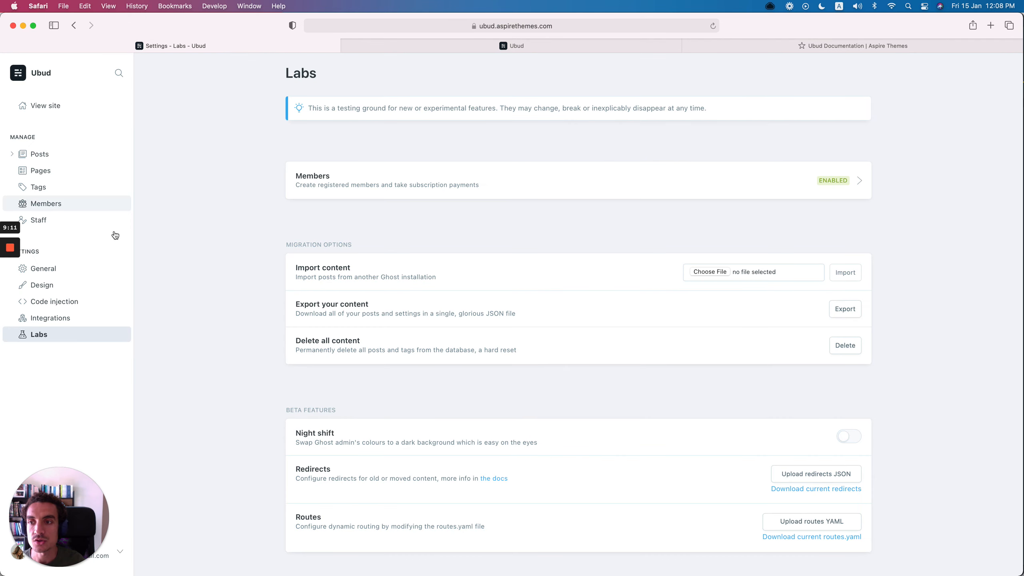
click(56, 301)
scroll(397, 285, down, 10)
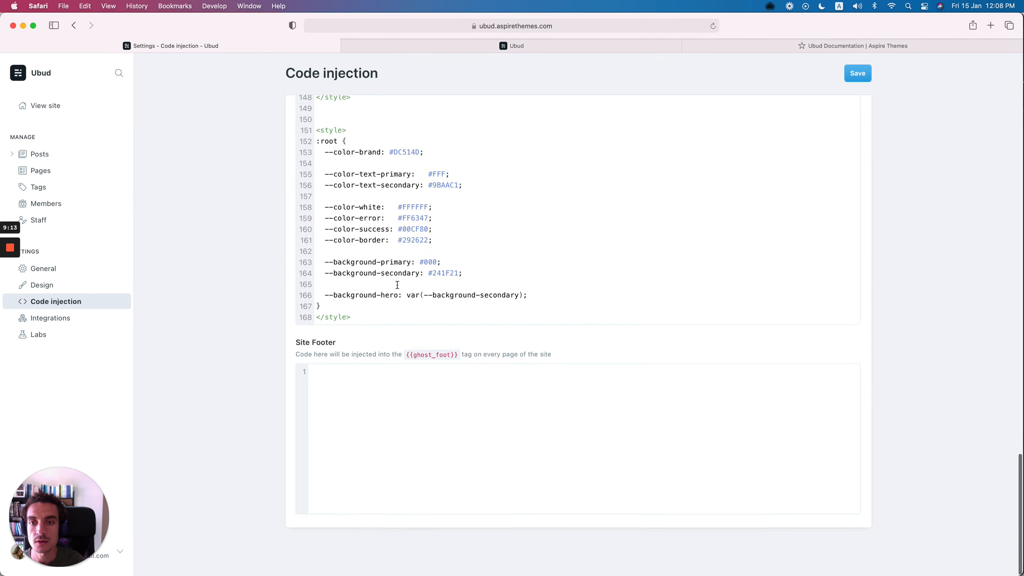
drag(355, 318, 287, 133)
text(<style> :root {   --color-brand: #D6001C;    --color-text-primary:   #D6001C;   --color-text-secondary: #D6001C;    --color-white:   #FFFFFF;   --color-error:   #96281B;   --color-success: #134D13;   --color-border:  #D6001C;    --background-primary: #FFFFFF;   --background-secondary: #FFF3CC;    --background-hero: var(--background-primary); } </style>)
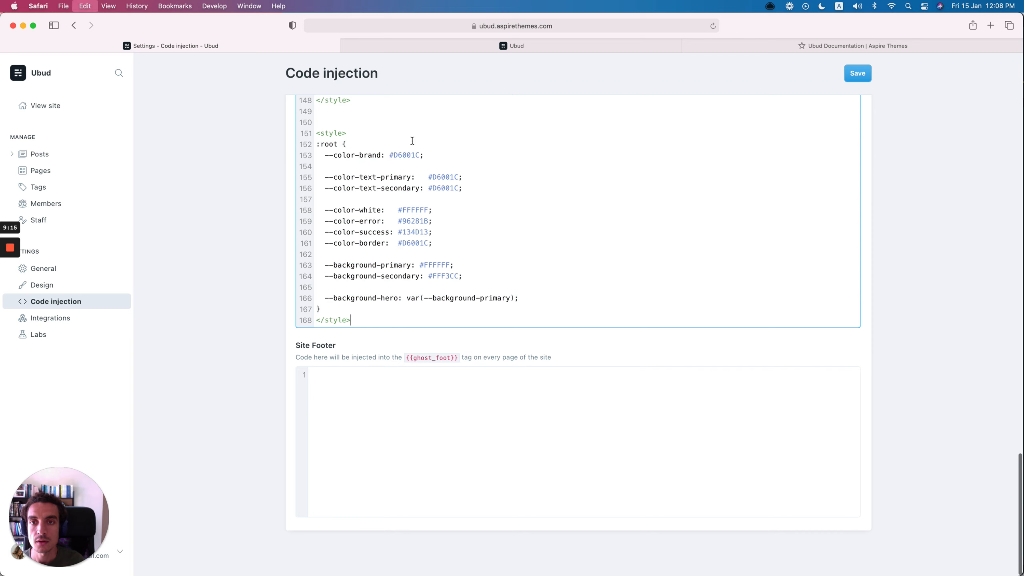
click(857, 73)
Step: Reload the demo home page and review the new color scheme in the hero and post lists
click(513, 46)
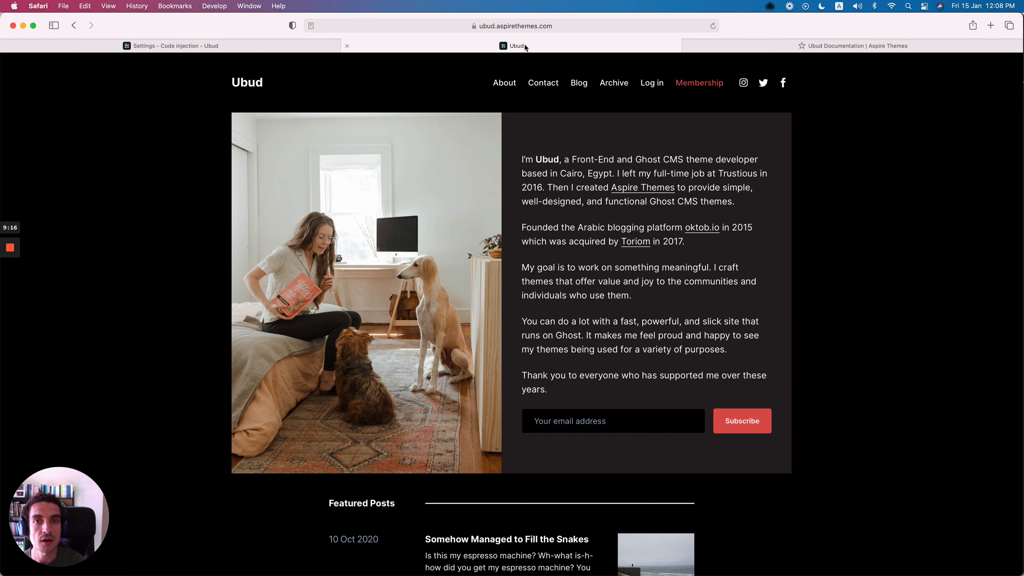
click(711, 26)
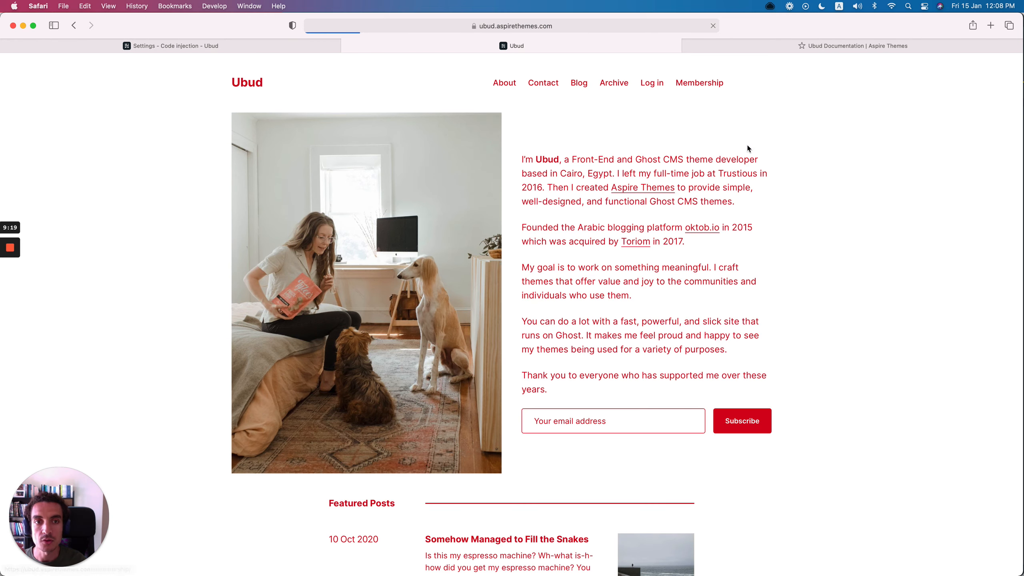
scroll(761, 190, down, 7)
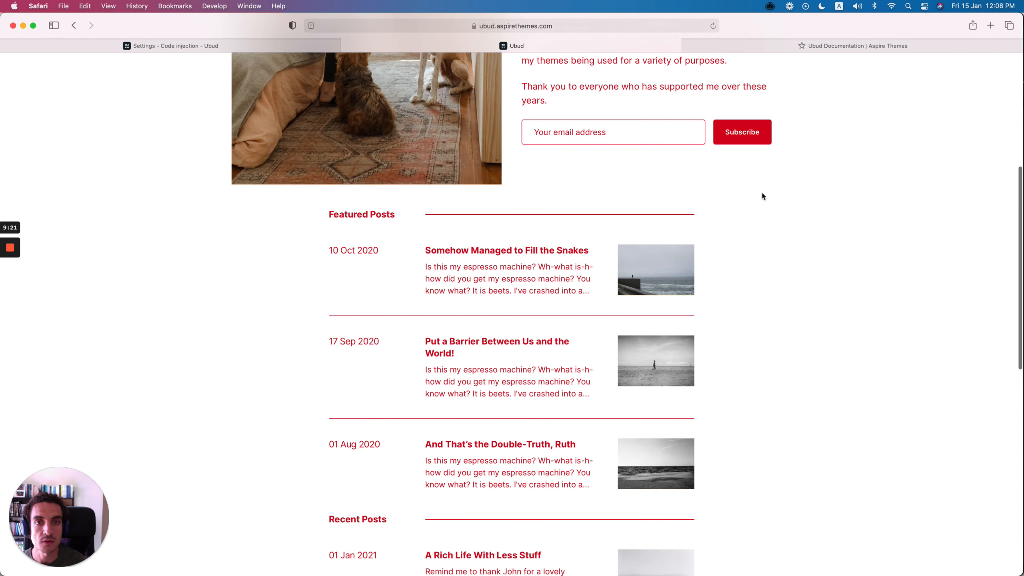
Step: Compare the red scheme on the demo home page with the brand and text color variables in the Site Header code
scroll(762, 197, down, 15)
scroll(762, 197, up, 20)
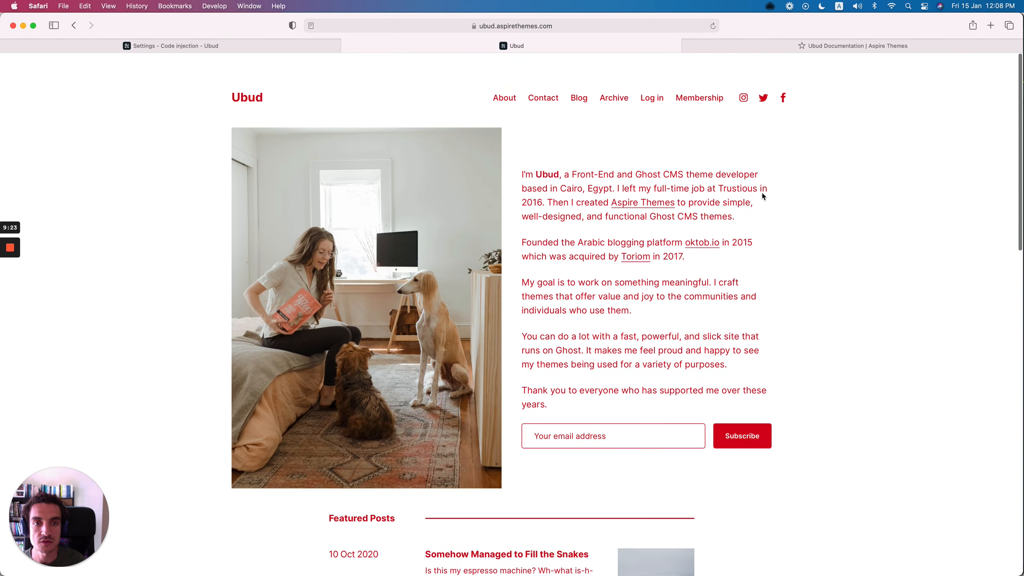
click(279, 45)
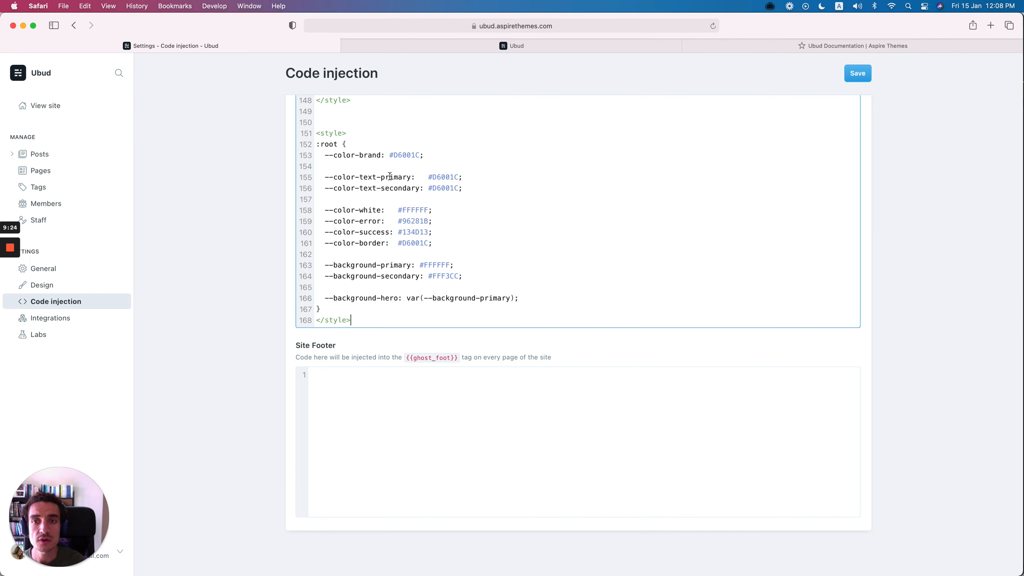
double_click(406, 156)
double_click(444, 178)
click(445, 188)
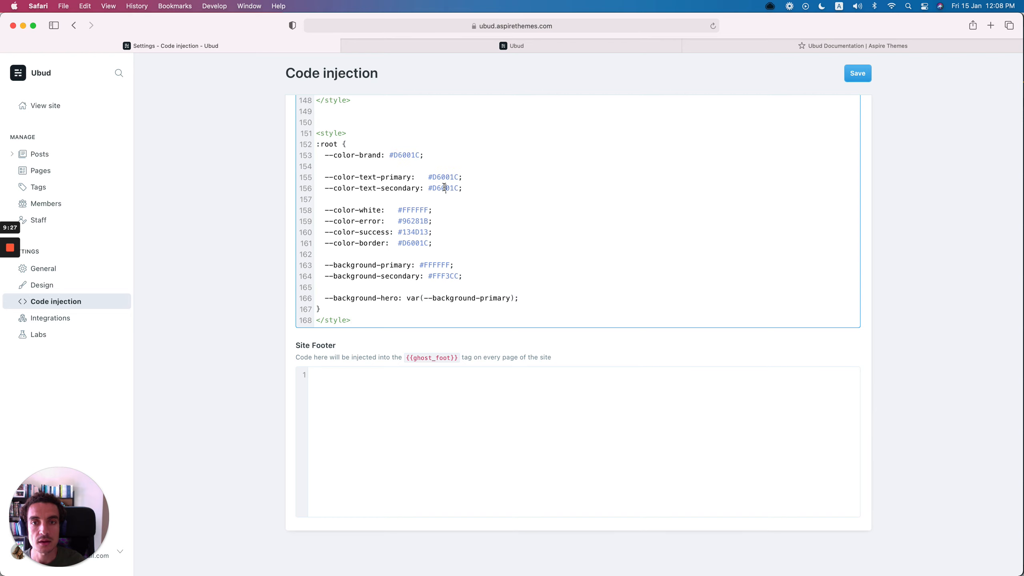
Step: Remove the extra blank line above the color variables' style block in the Site Header and save the code injection settings
scroll(500, 191, up, 3)
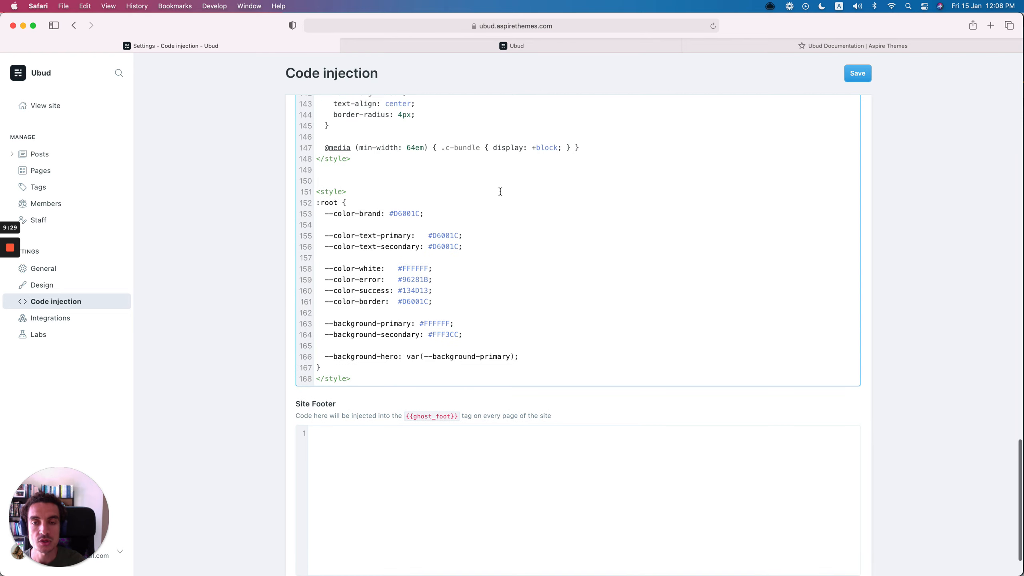
click(448, 183)
key(BackSpace)
key(super+s)
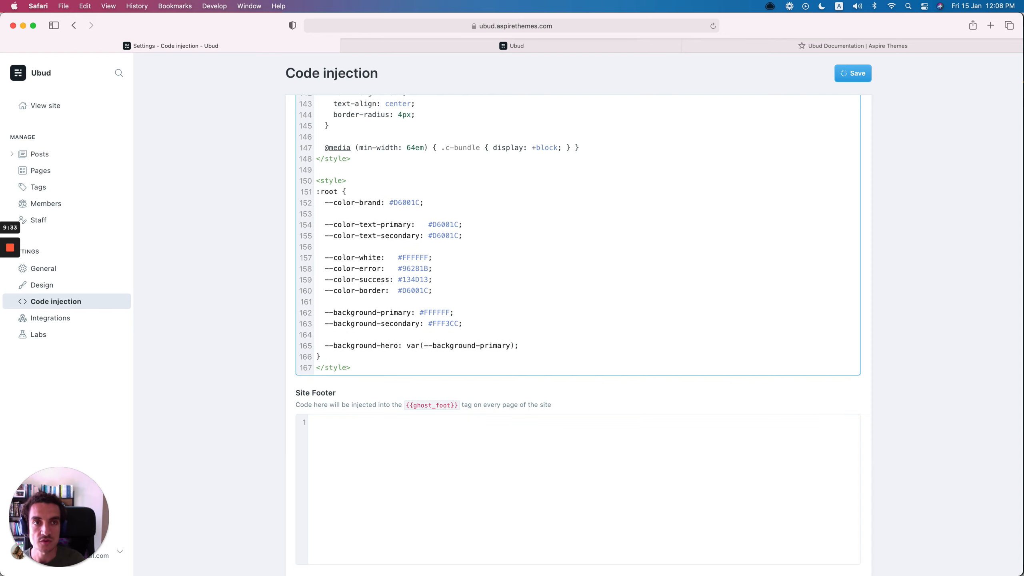
Step: Examine the documentation's color schemes, the Color Scheme Tools links and the Change Color of Specific Elements section
click(782, 46)
scroll(520, 244, down, 12)
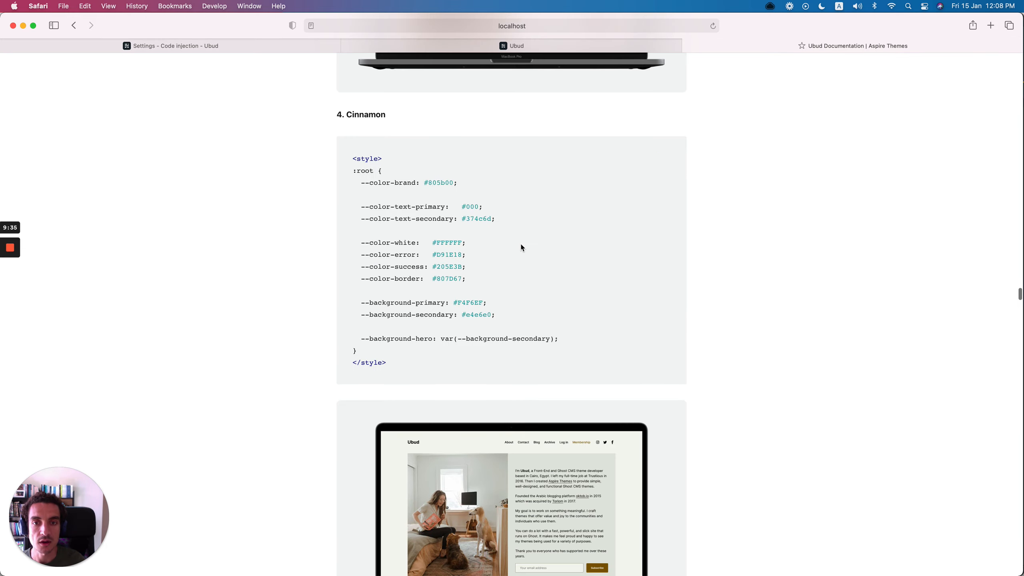
scroll(520, 244, up, 12)
scroll(251, 139, down, 12)
scroll(259, 152, down, 15)
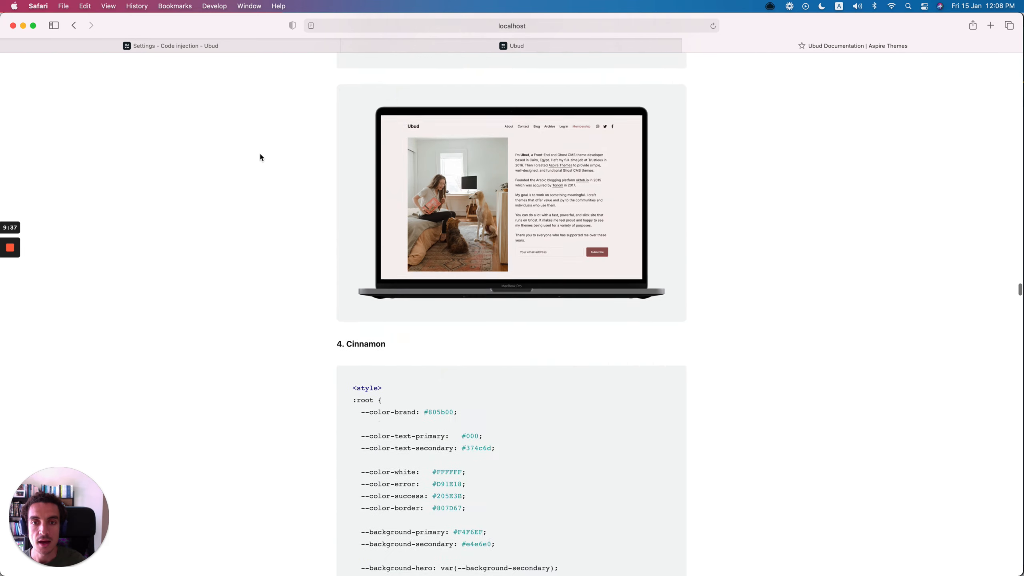
scroll(261, 156, down, 20)
scroll(261, 156, up, 10)
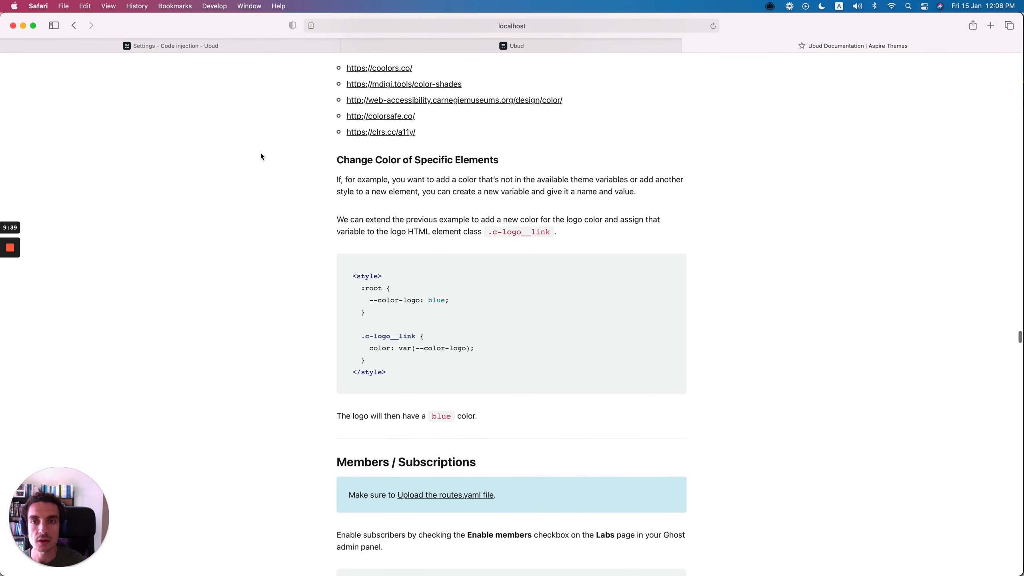
scroll(261, 156, up, 3)
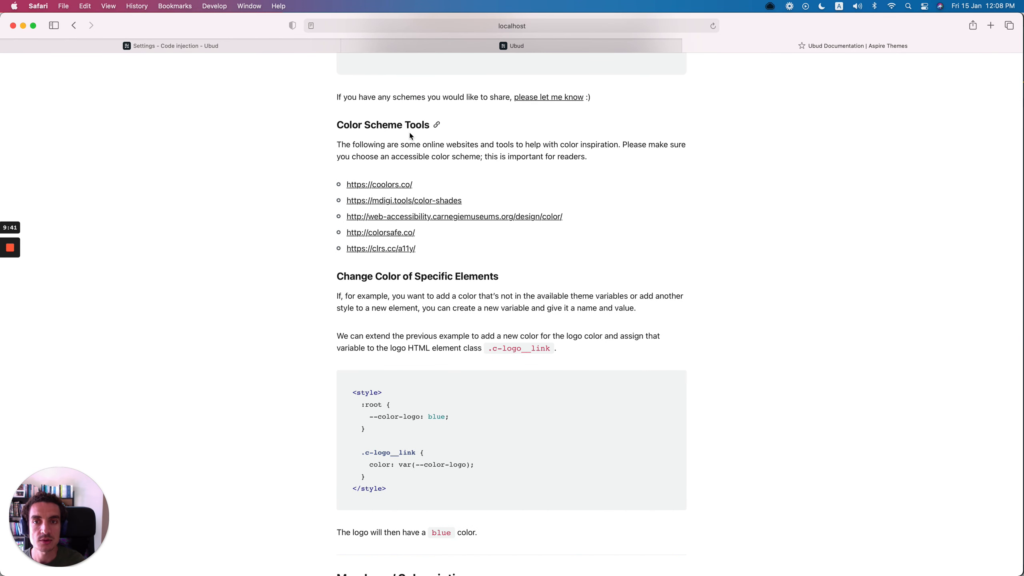
Step: Return to the demo home page and check how readable the hero introduction text is in the current color scheme
click(232, 47)
click(389, 46)
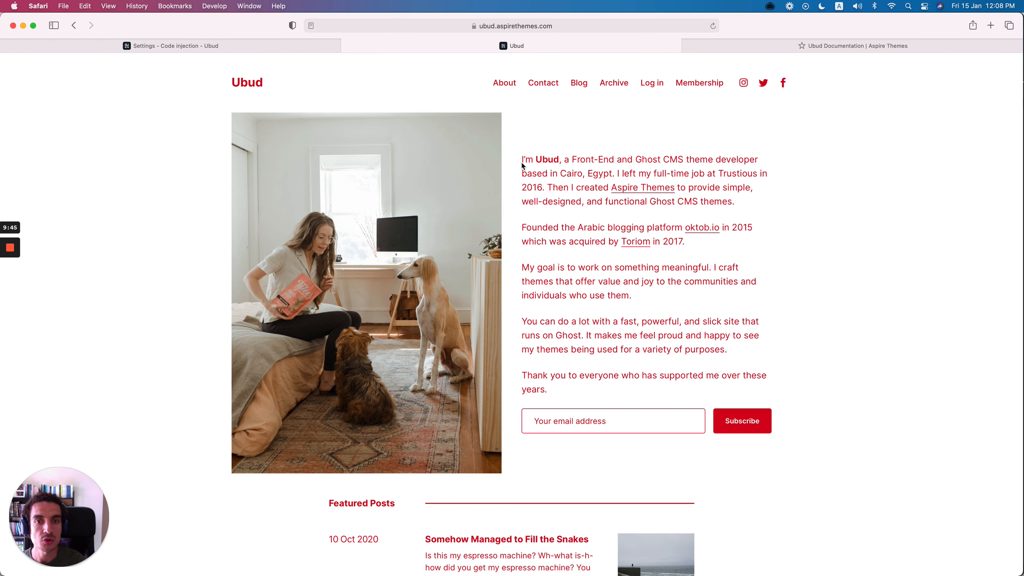
drag(522, 165, 560, 385)
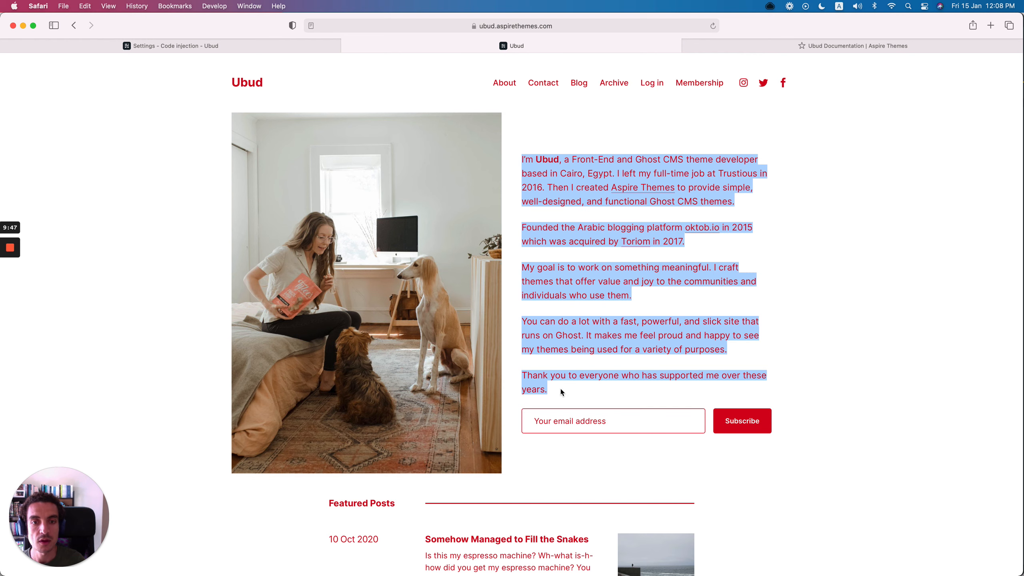
click(562, 392)
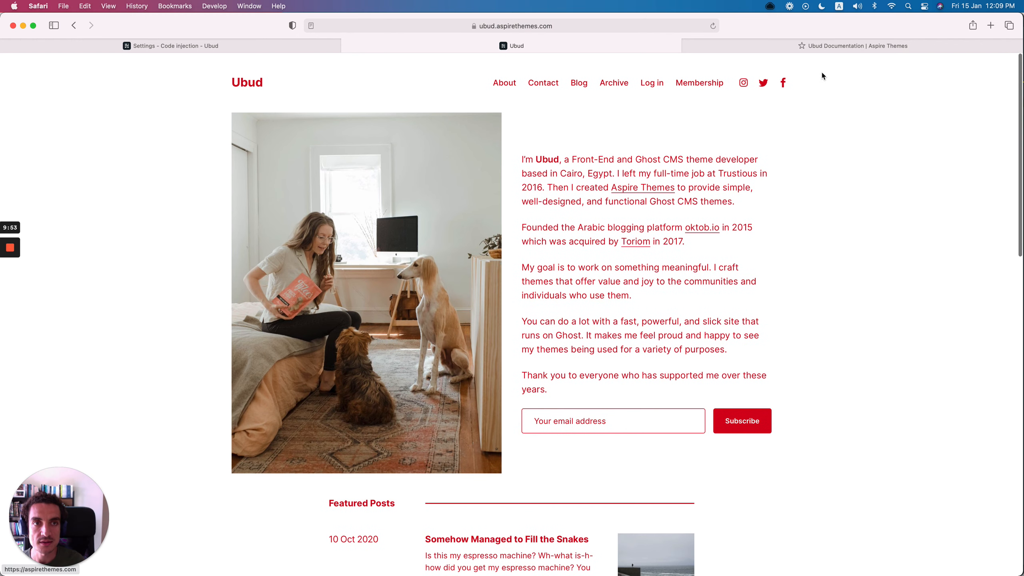
Step: Return to the documentation and review the Color Scheme Tools list and the Linen and Iron color schemes
click(822, 45)
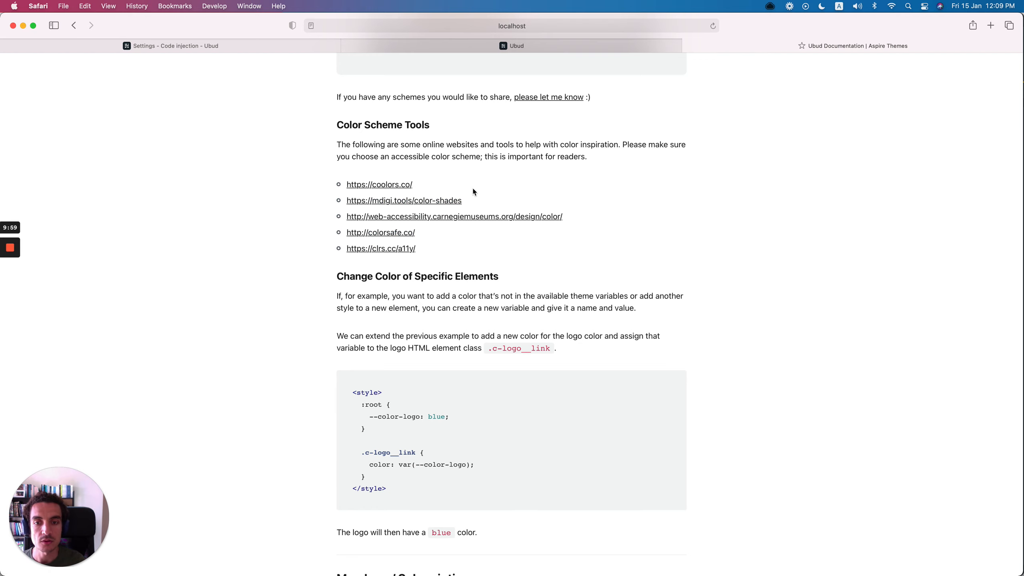
scroll(472, 188, up, 15)
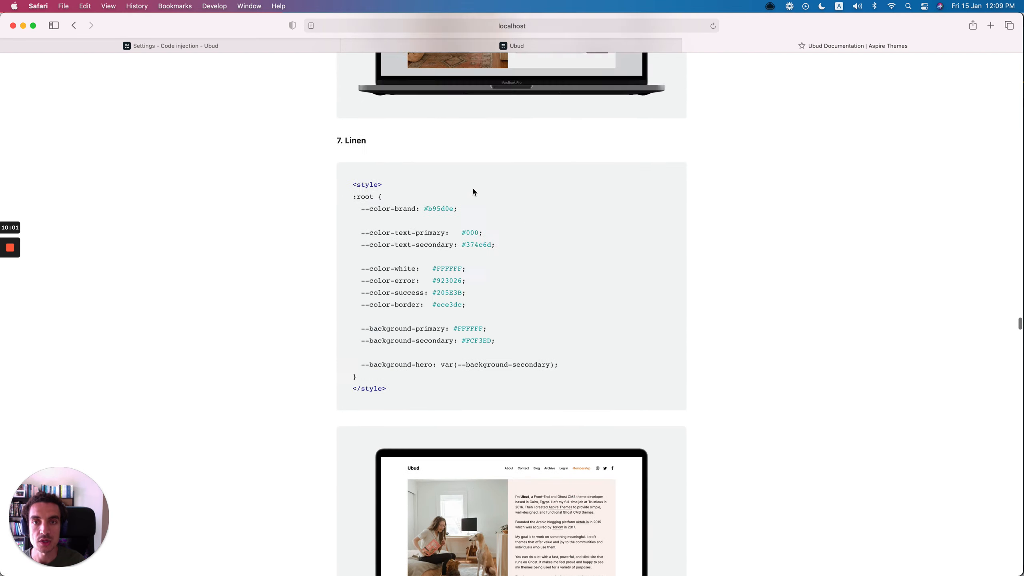
scroll(473, 191, up, 8)
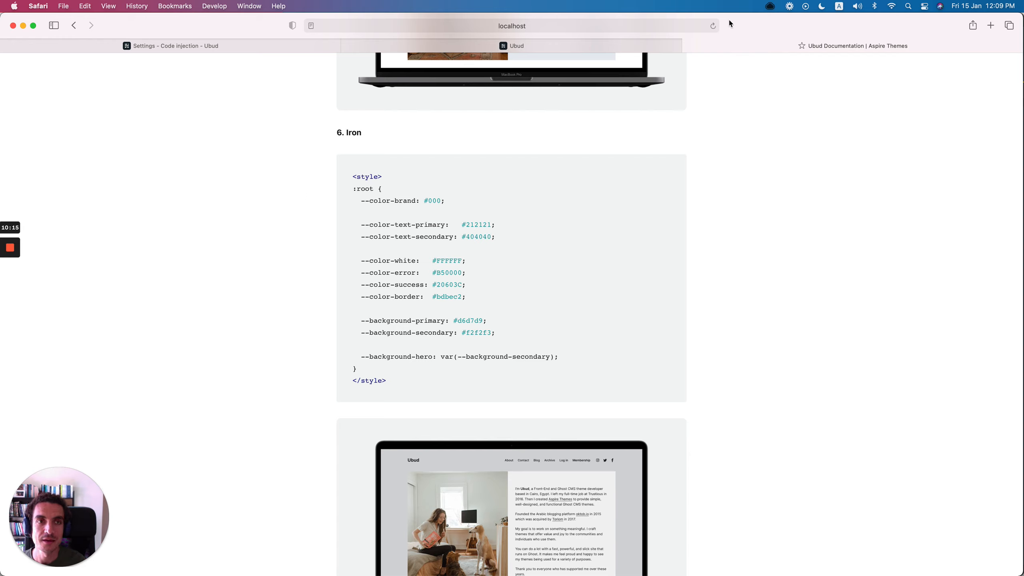
click(788, 6)
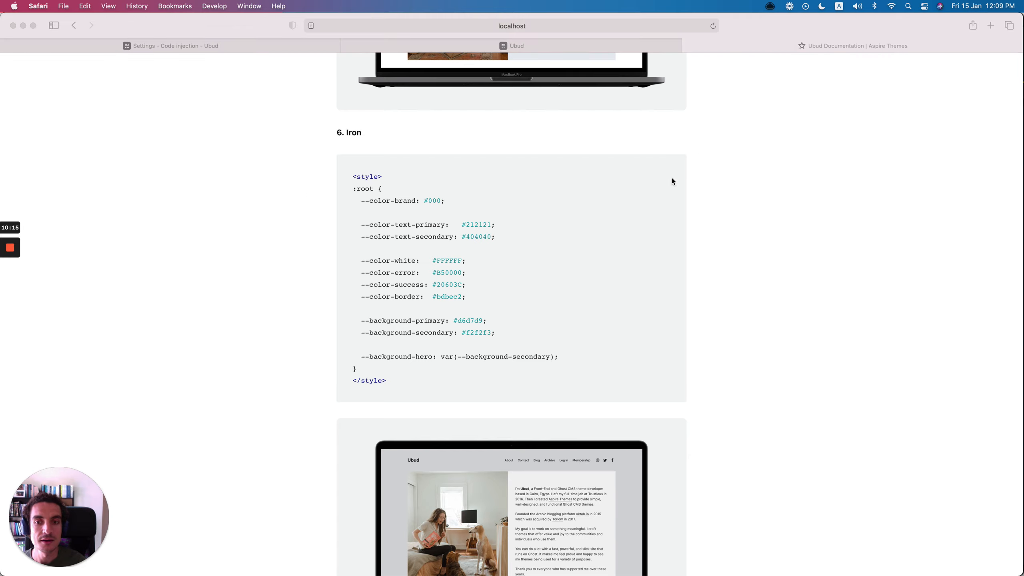